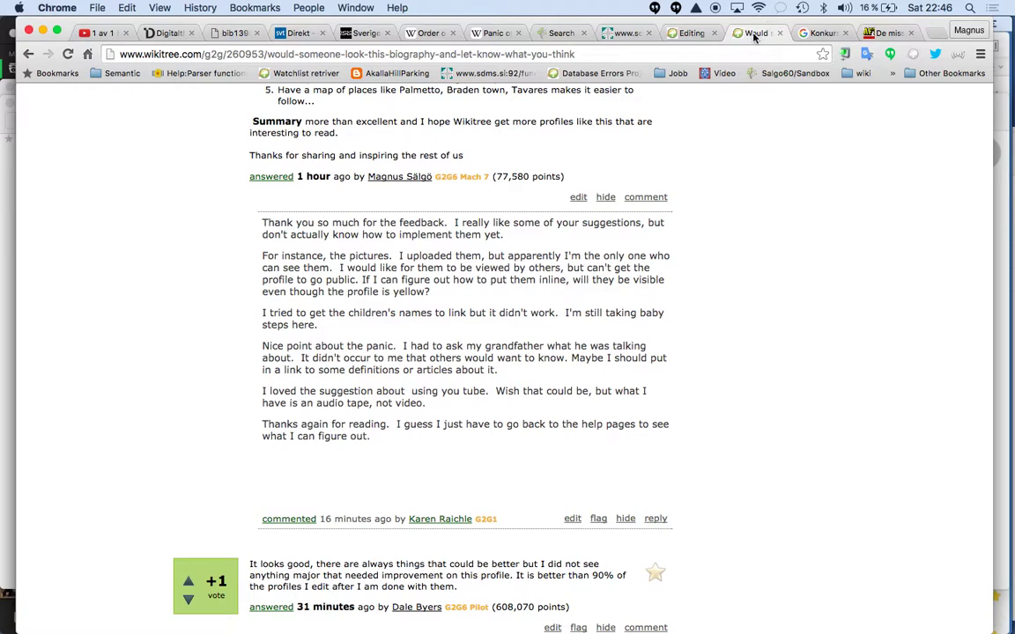
Step: Duplicate the biography forum question's browser tab and open My WikiTree's Family Tree & Tools page in the copy
{"action": "scroll", "coordinate": [740, 158], "scroll_direction": "up", "scroll_amount": 15}
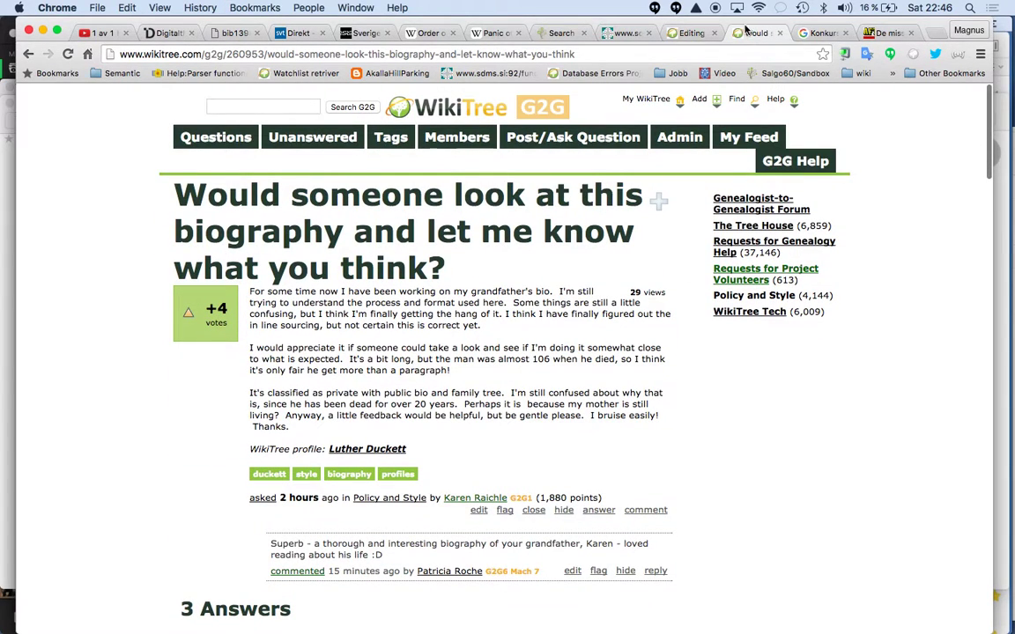
{"action": "right_click", "coordinate": [754, 37]}
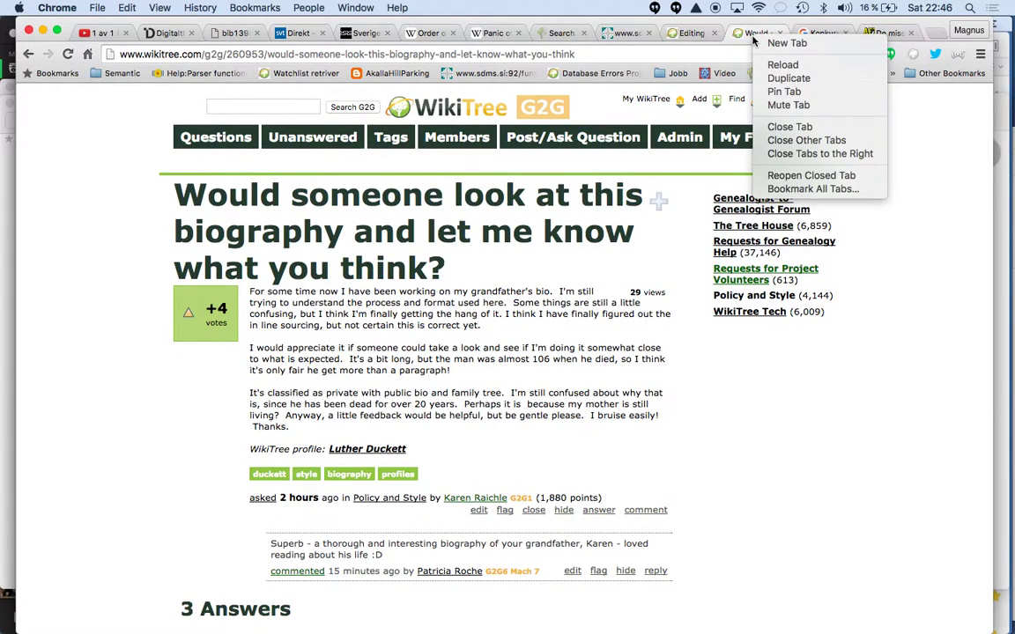
{"action": "left_click", "coordinate": [769, 80]}
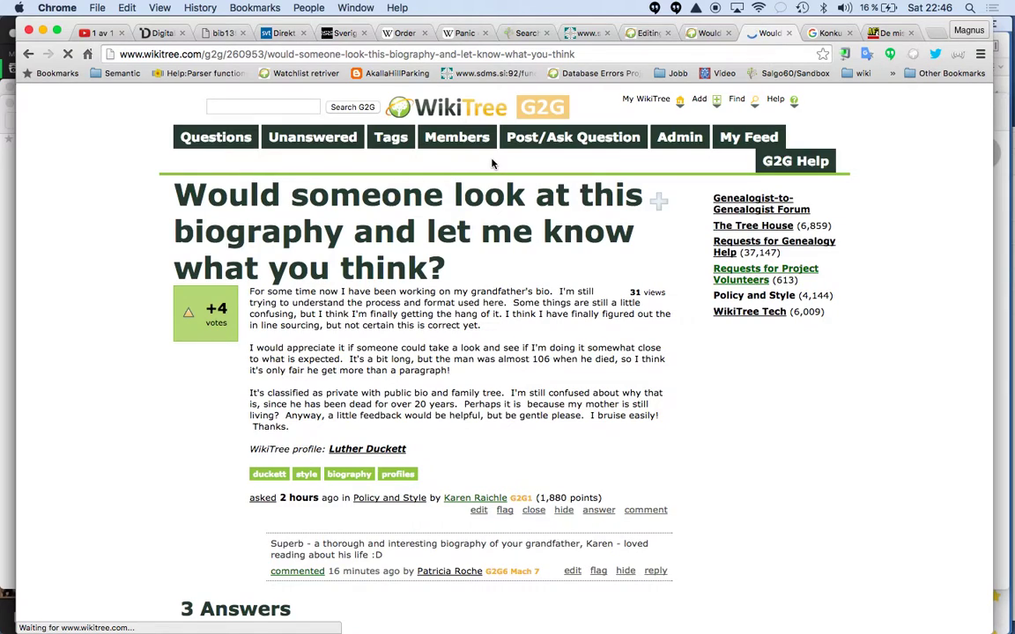
{"action": "mouse_move", "coordinate": [629, 118]}
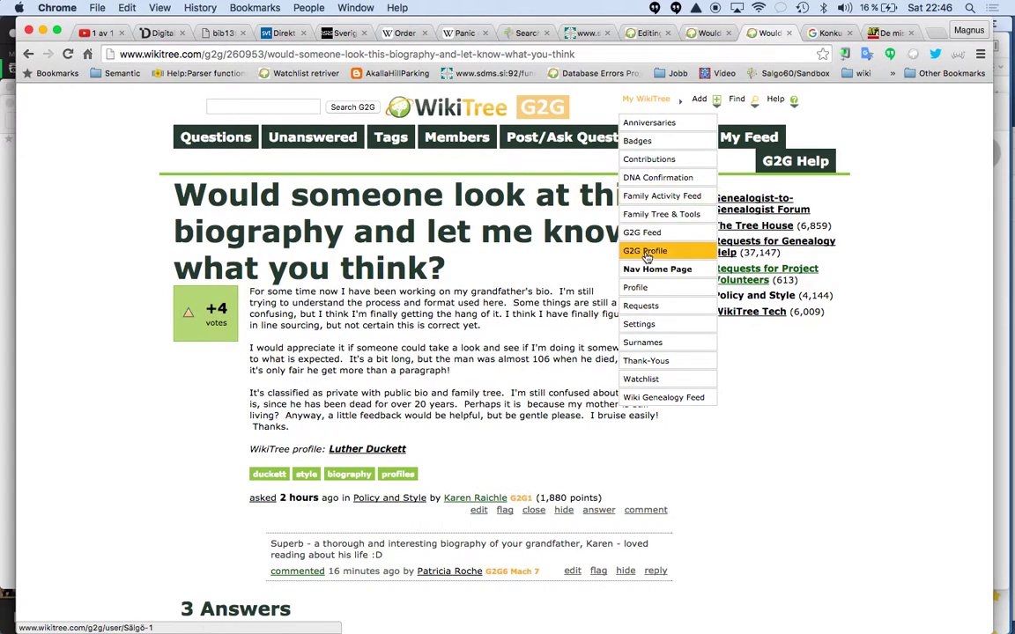
{"action": "left_click", "coordinate": [670, 220]}
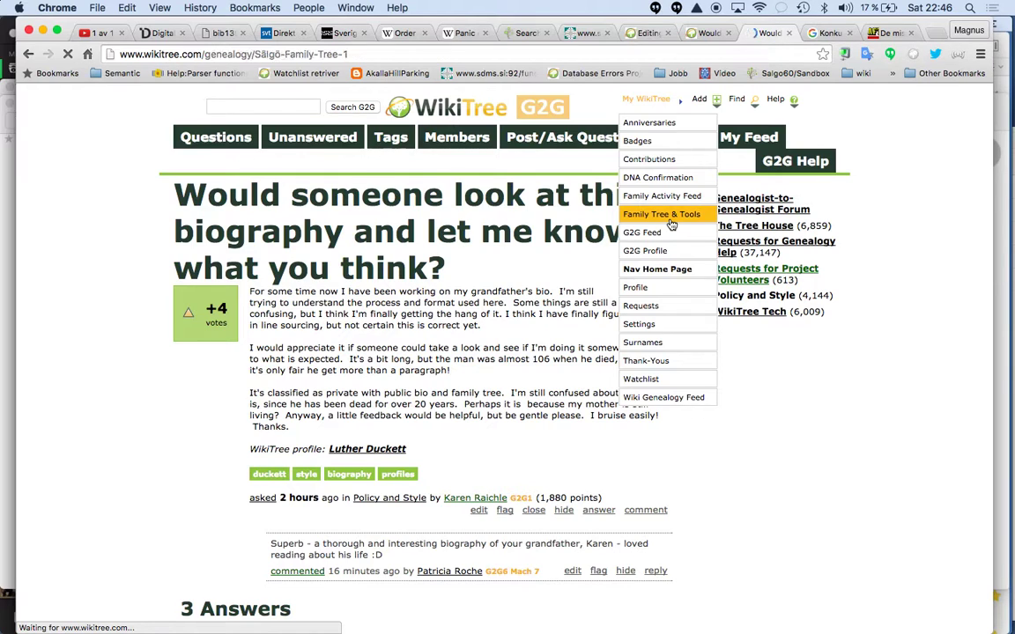
Step: Open the maternal grandfather's profile from the family tree
{"action": "scroll", "coordinate": [543, 313], "scroll_direction": "down", "scroll_amount": 5}
{"action": "scroll", "coordinate": [543, 313], "scroll_direction": "down", "scroll_amount": 1}
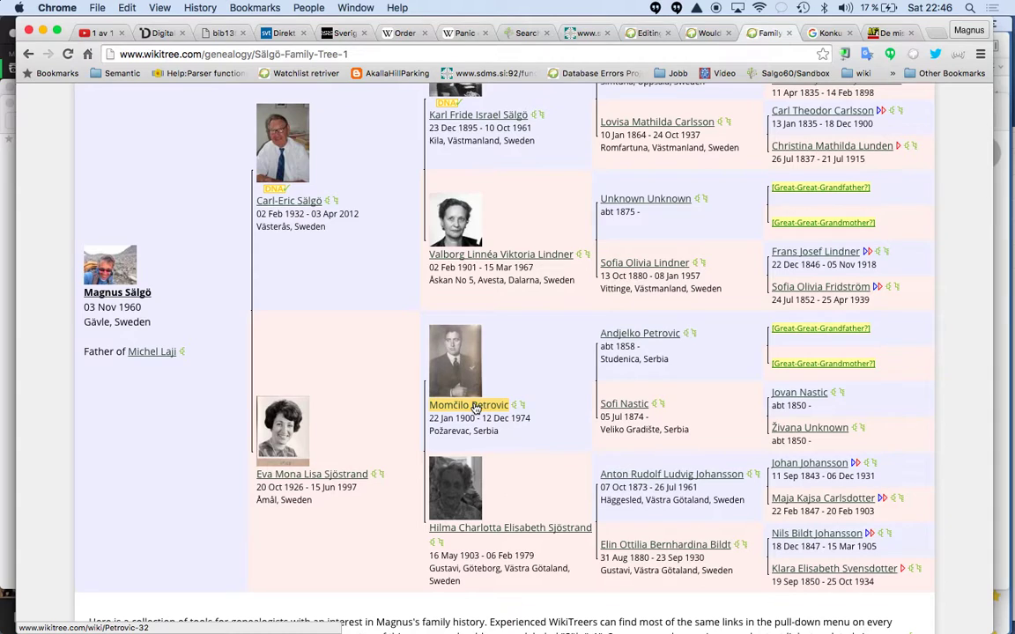
{"action": "left_click", "coordinate": [471, 406]}
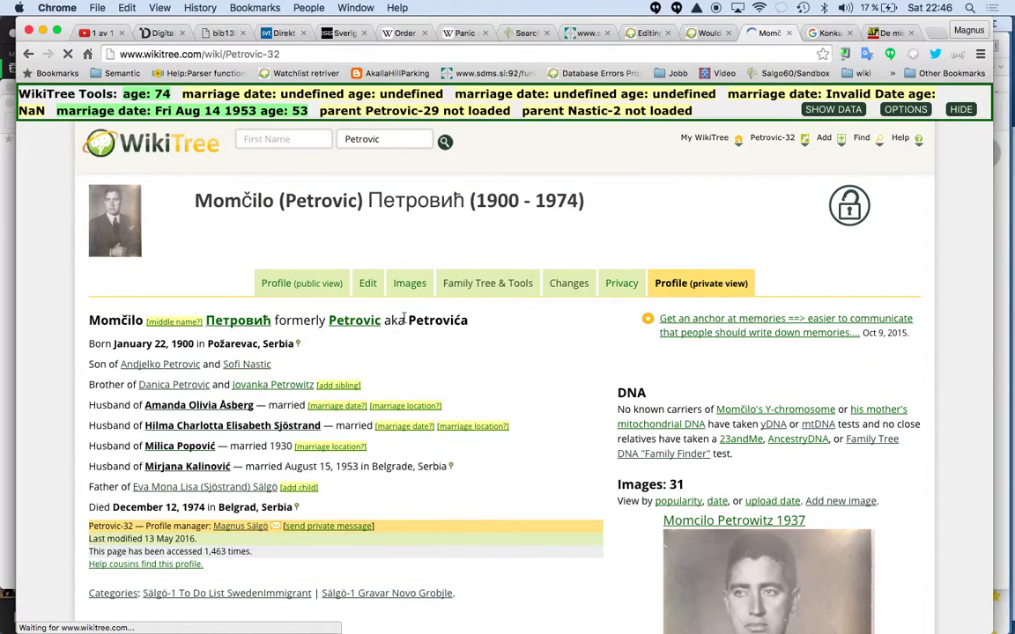
Step: Look through the profile's biography and inline photos, view the annotated birth certificate at full size, and return to the profile
{"action": "scroll", "coordinate": [404, 320], "scroll_direction": "down", "scroll_amount": 15}
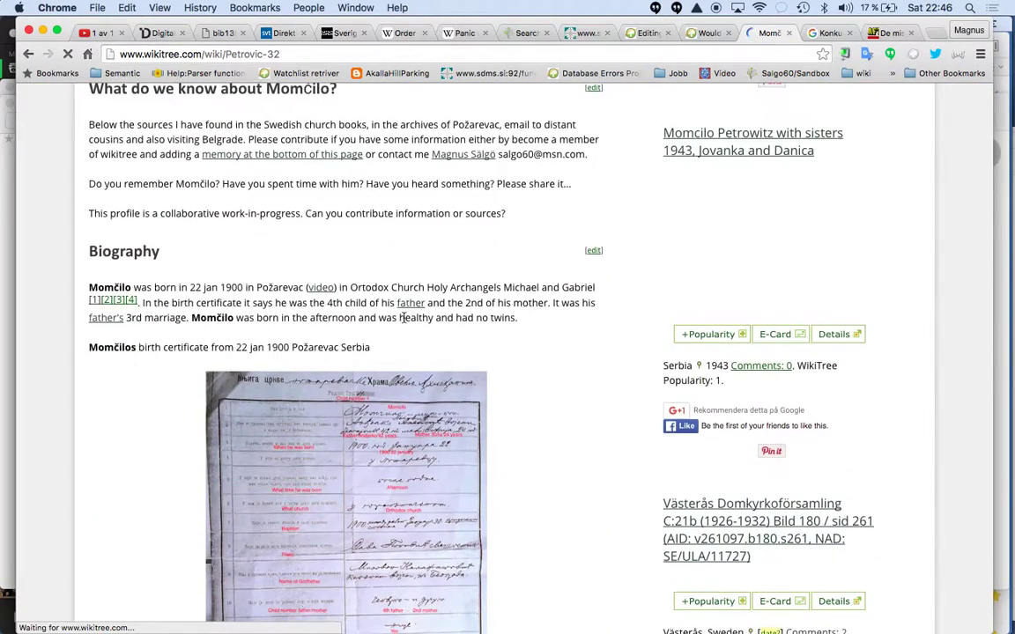
{"action": "scroll", "coordinate": [403, 319], "scroll_direction": "down", "scroll_amount": 1}
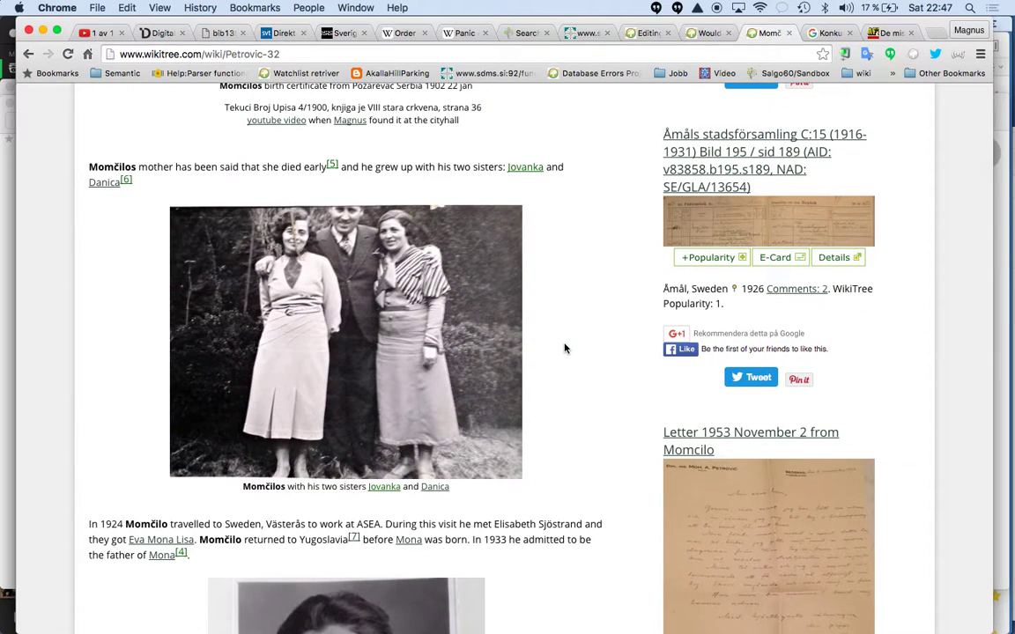
{"action": "scroll", "coordinate": [564, 349], "scroll_direction": "down", "scroll_amount": 14}
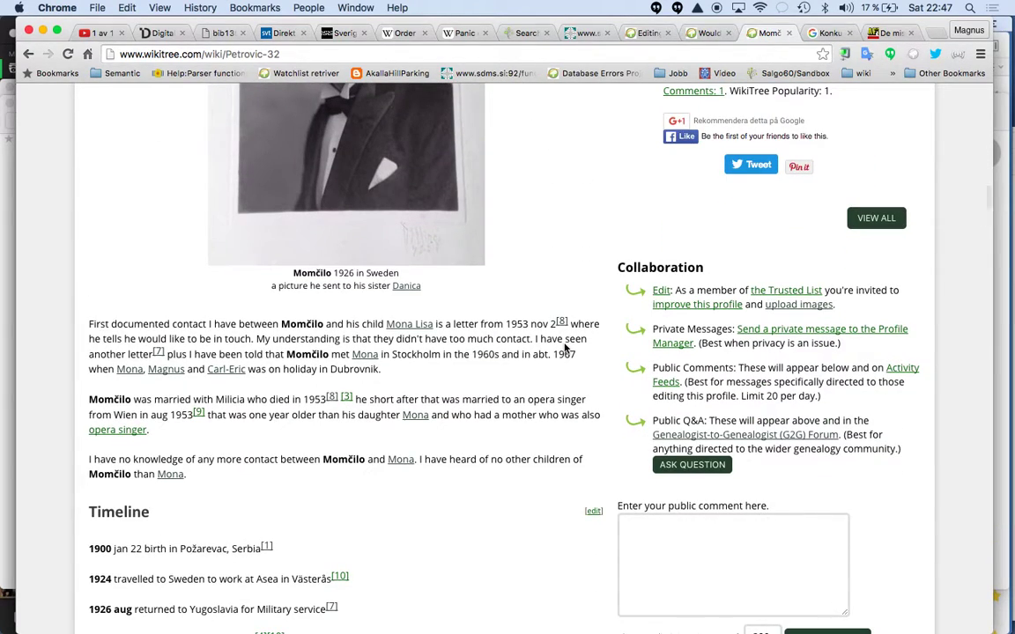
{"action": "scroll", "coordinate": [564, 348], "scroll_direction": "up", "scroll_amount": 12}
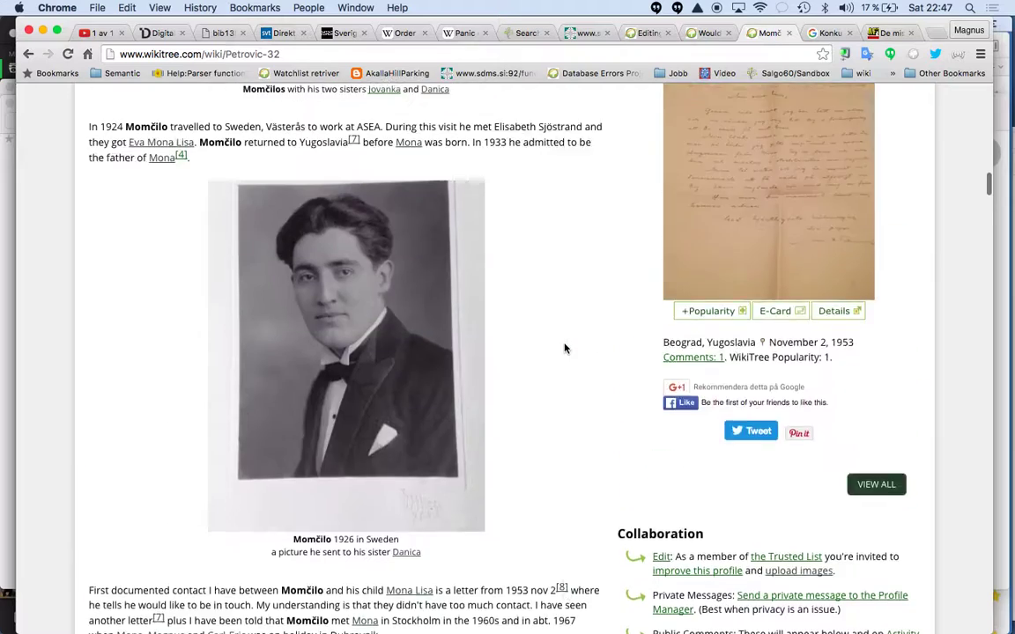
{"action": "scroll", "coordinate": [564, 349], "scroll_direction": "down", "scroll_amount": 2}
{"action": "scroll", "coordinate": [565, 349], "scroll_direction": "up", "scroll_amount": 13}
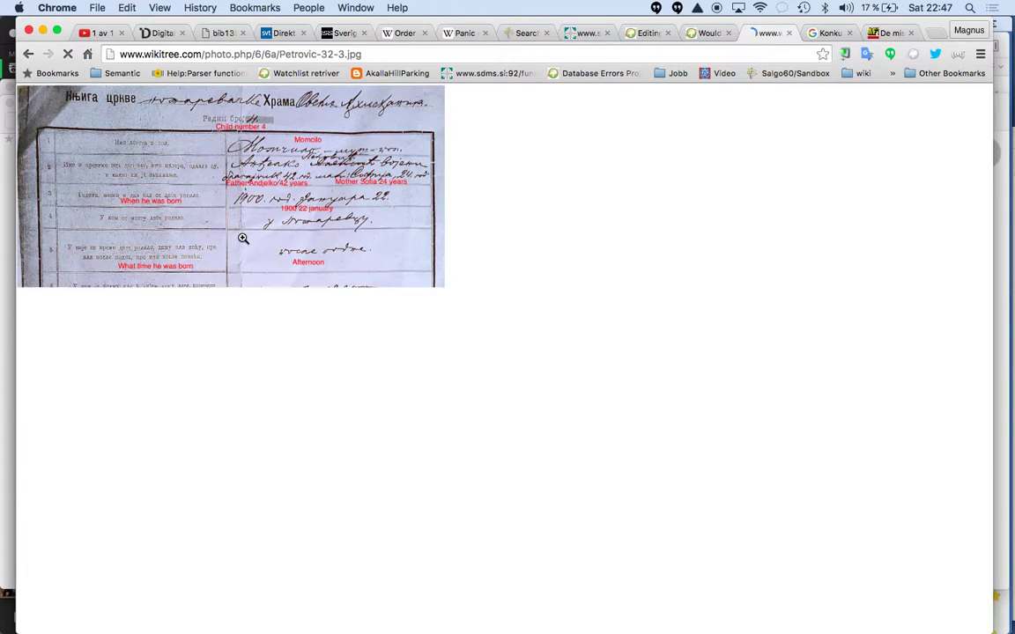
{"action": "left_click", "coordinate": [243, 238]}
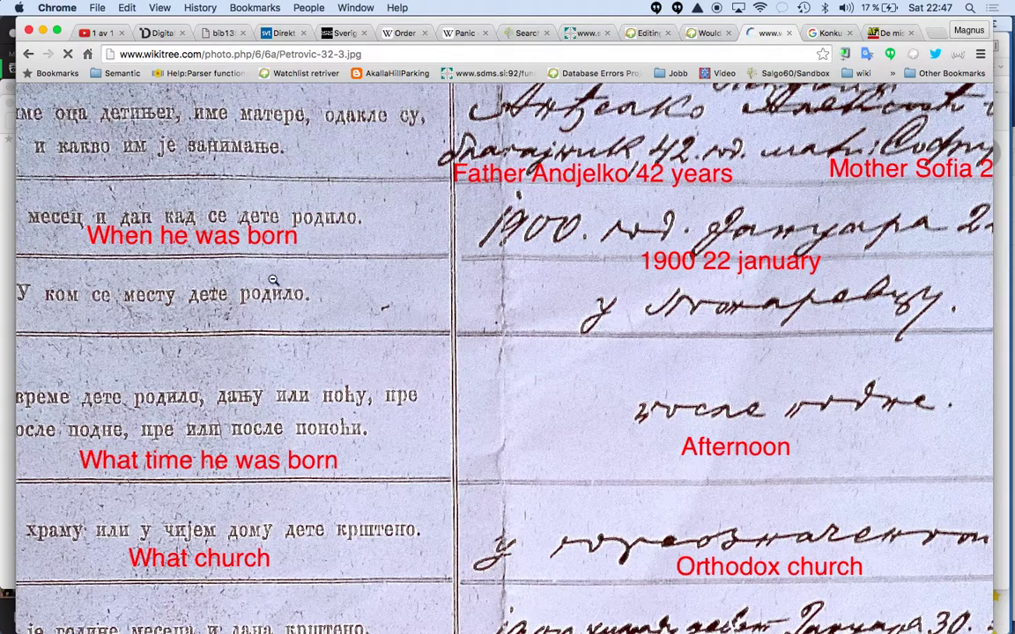
{"action": "left_click", "coordinate": [29, 54]}
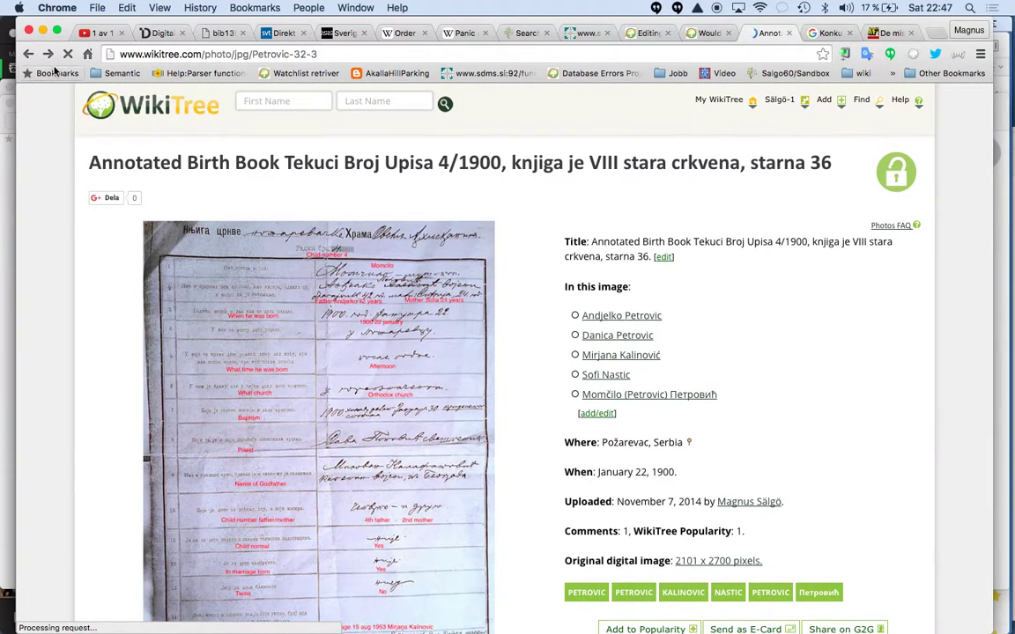
{"action": "left_click", "coordinate": [29, 54]}
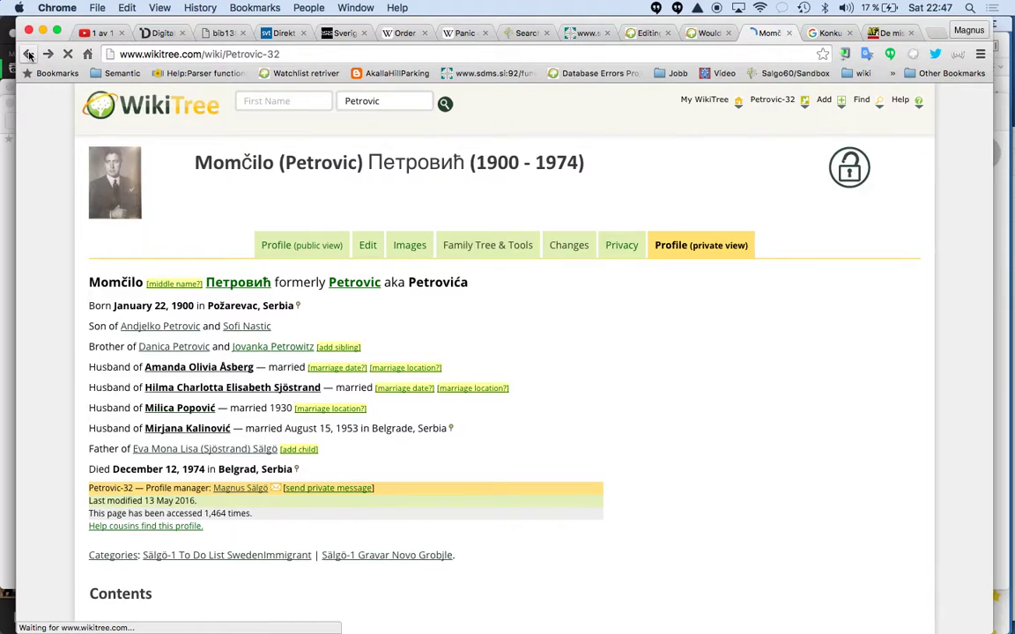
Step: Search the profile page for "video" and open the video link beside the birthplace in the biography
{"action": "scroll", "coordinate": [322, 408], "scroll_direction": "down", "scroll_amount": 5}
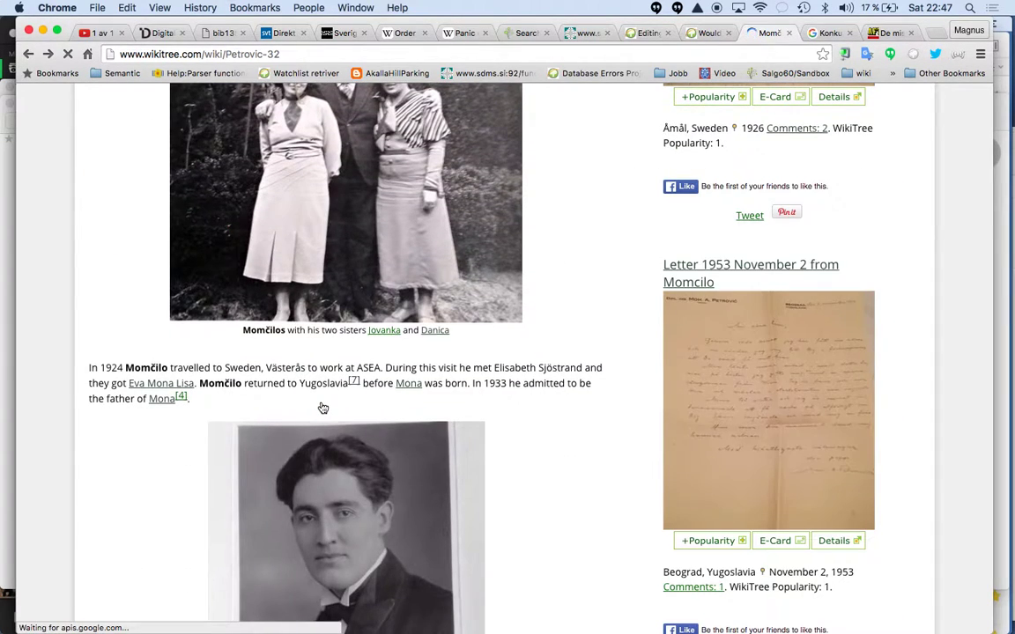
{"action": "key", "text": "super+f"}
{"action": "type", "text": "ideo"}
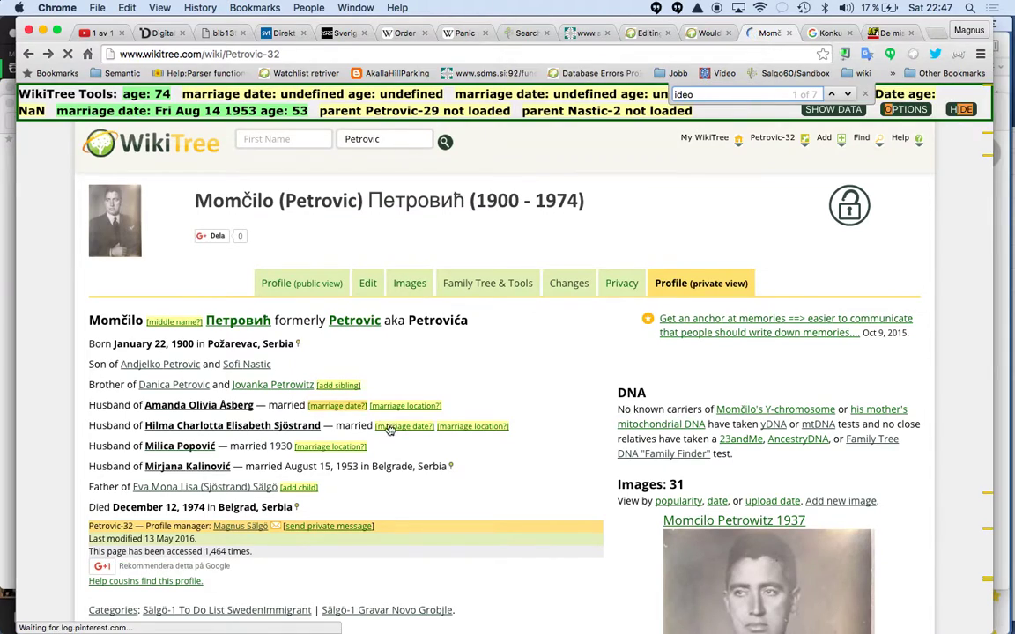
{"action": "type", "text": "v"}
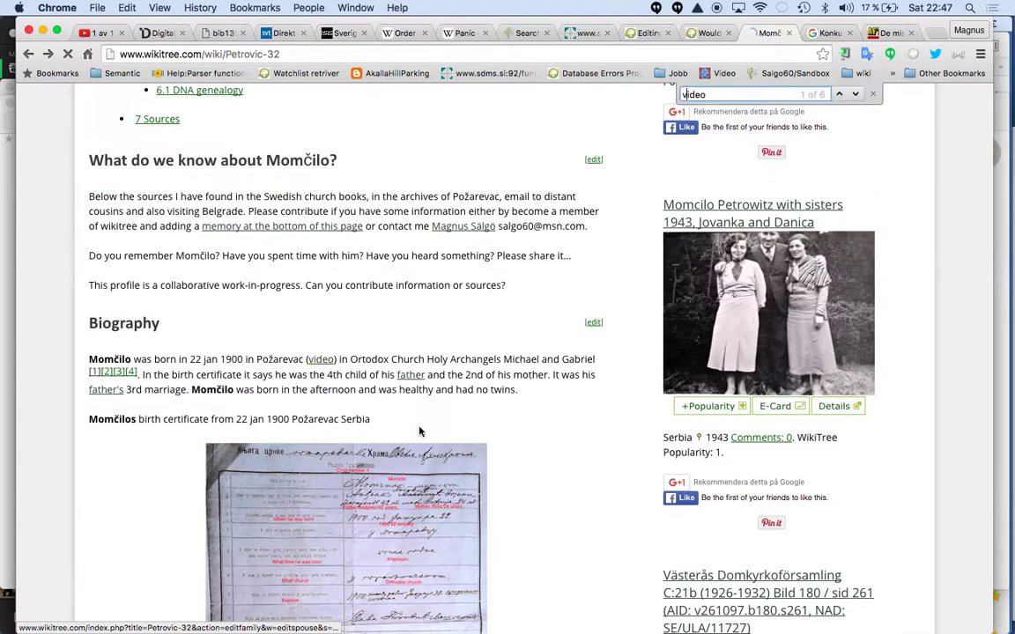
{"action": "left_click", "coordinate": [319, 361]}
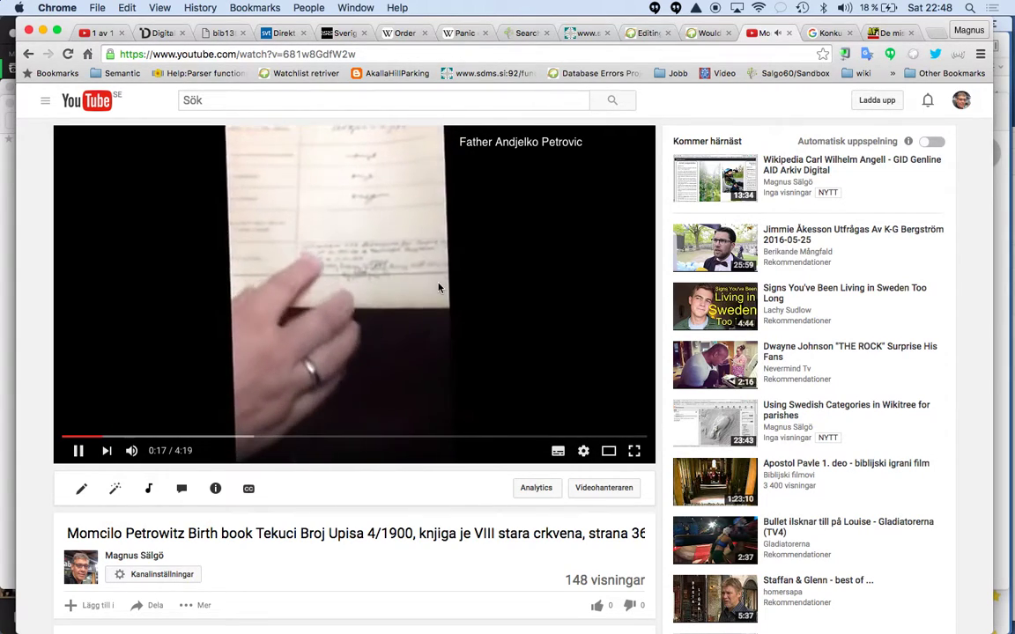
Step: Return to the profile and step through all occurrences of "video" in its text, sources and See also list
{"action": "left_click", "coordinate": [30, 56]}
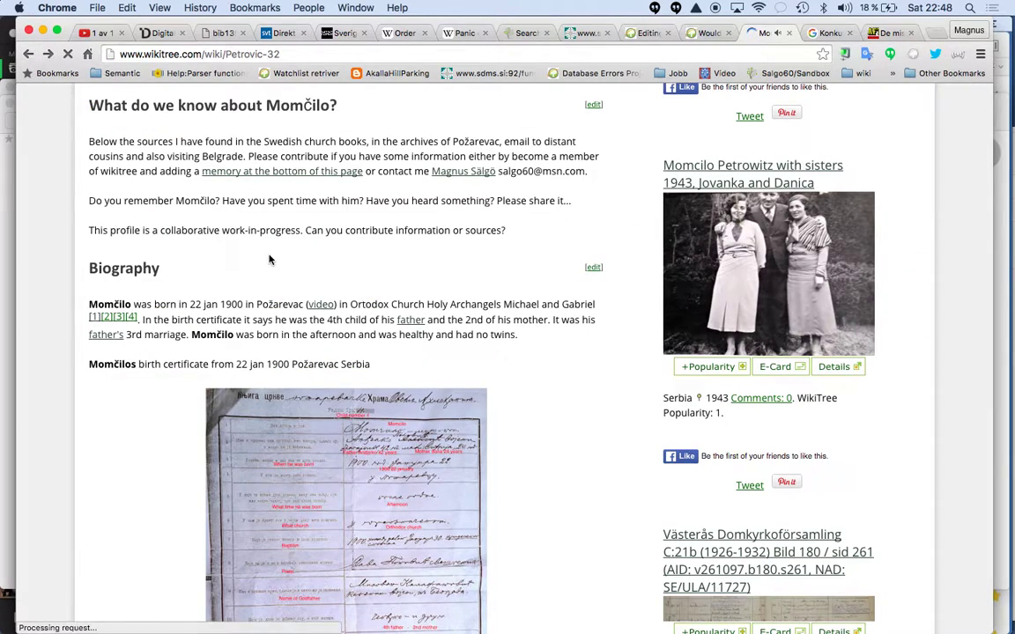
{"action": "key", "text": "super+f"}
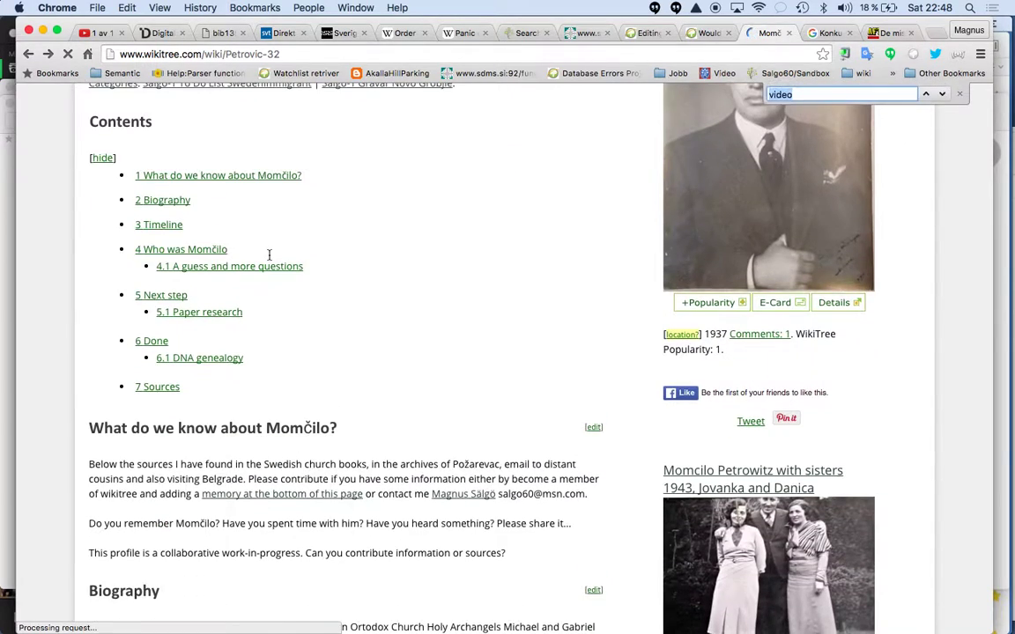
{"action": "type", "text": "video"}
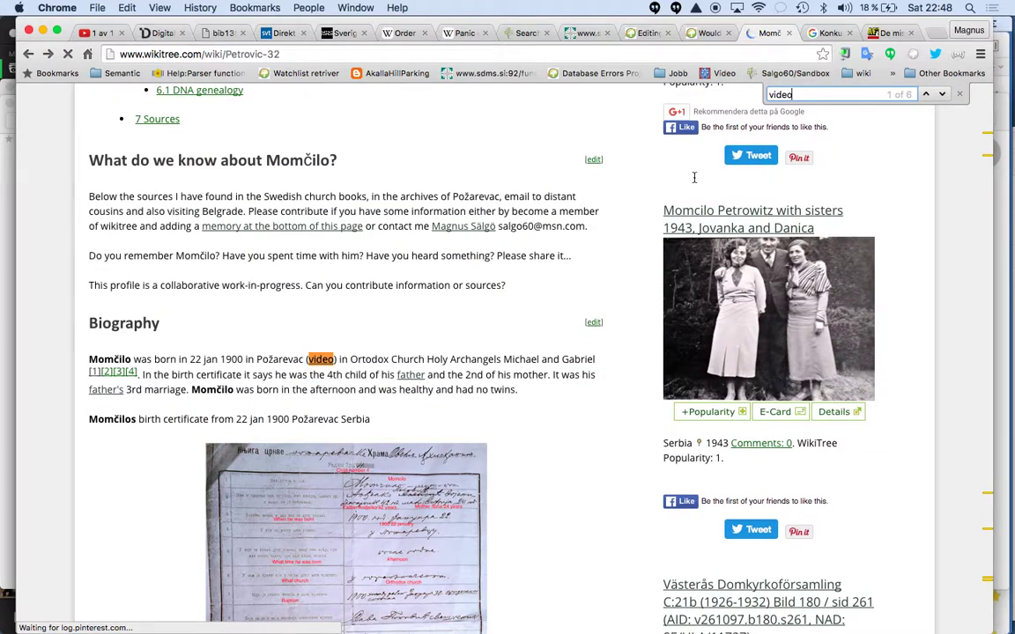
{"action": "scroll", "coordinate": [487, 355], "scroll_direction": "down", "scroll_amount": 2}
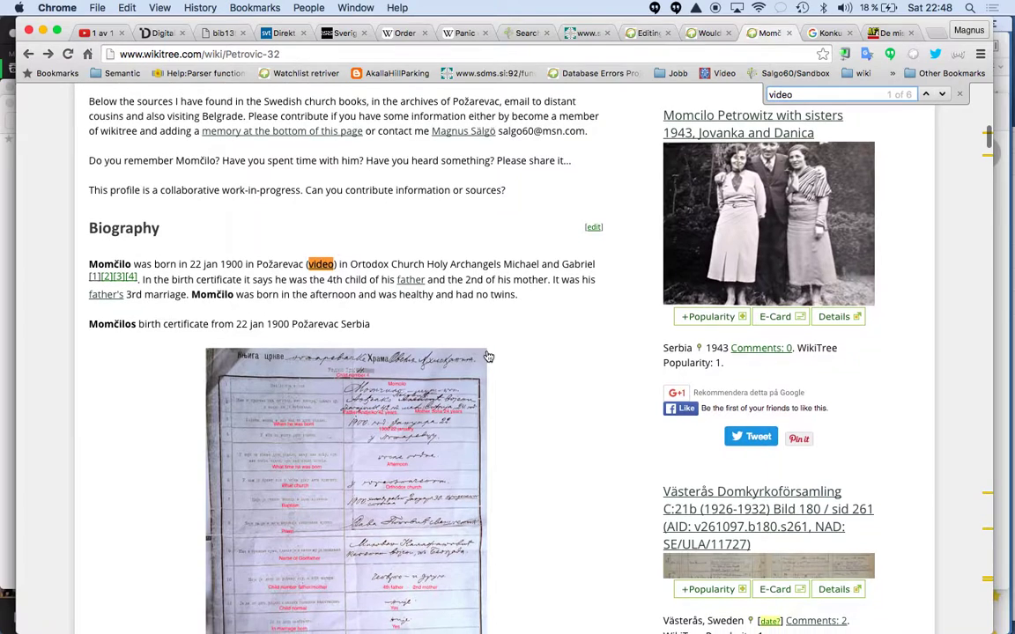
{"action": "left_click", "coordinate": [942, 95]}
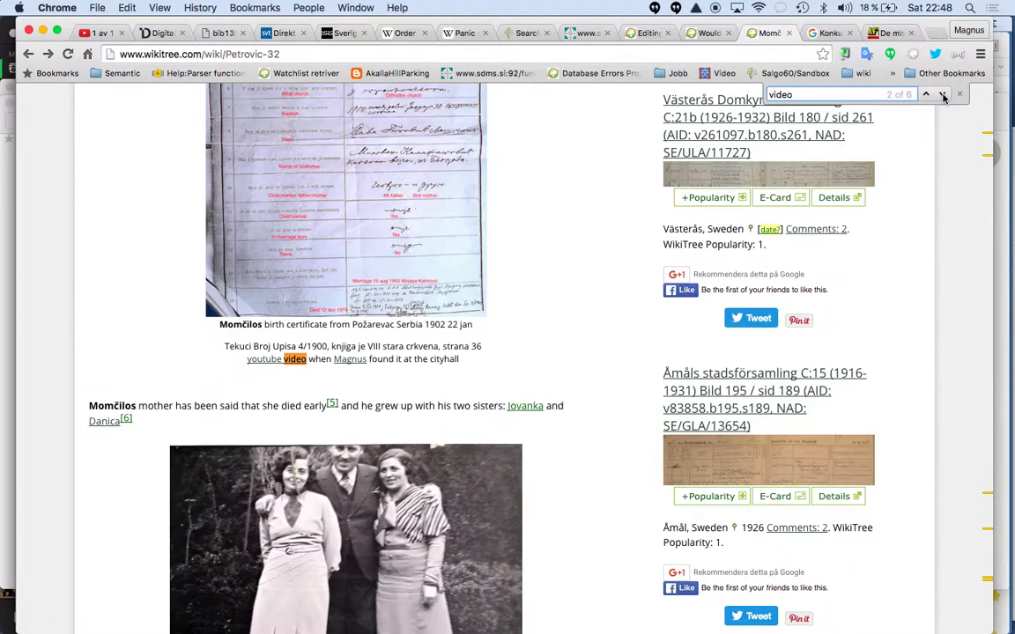
{"action": "left_click", "coordinate": [942, 95]}
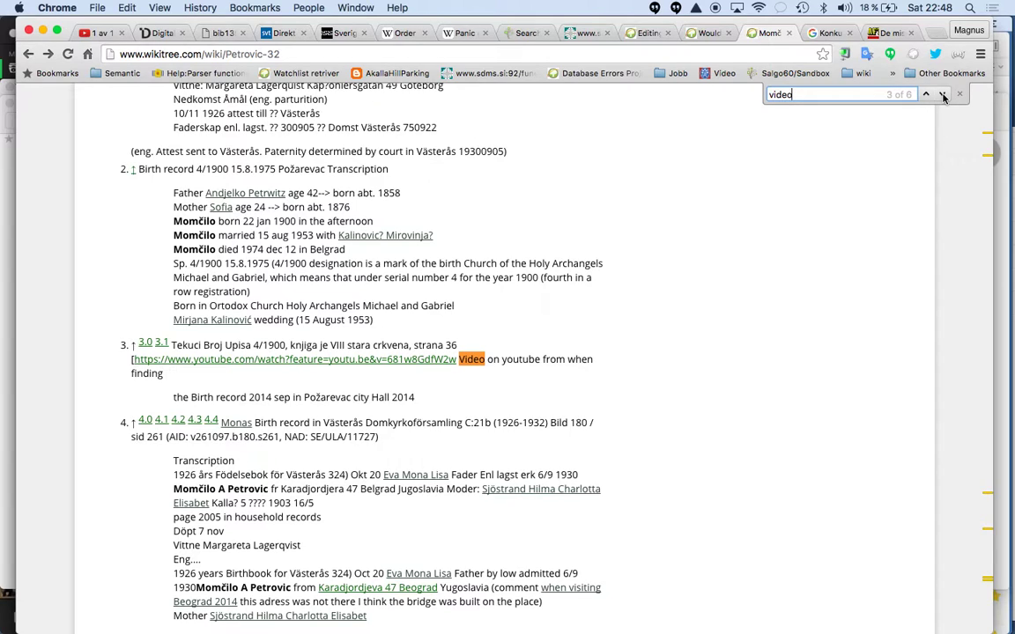
{"action": "left_click", "coordinate": [943, 95]}
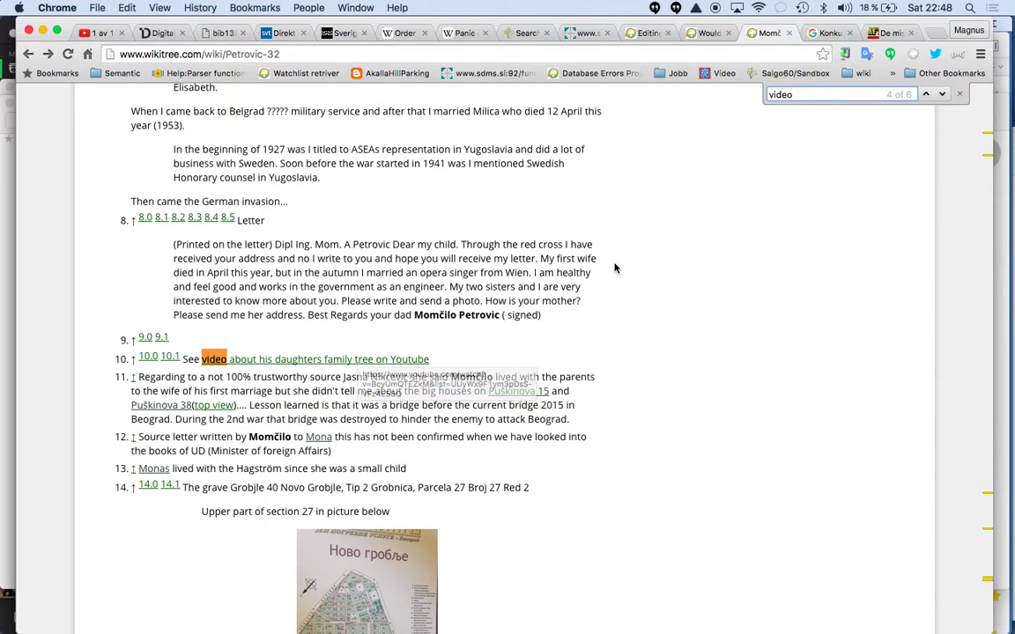
{"action": "left_click", "coordinate": [941, 93]}
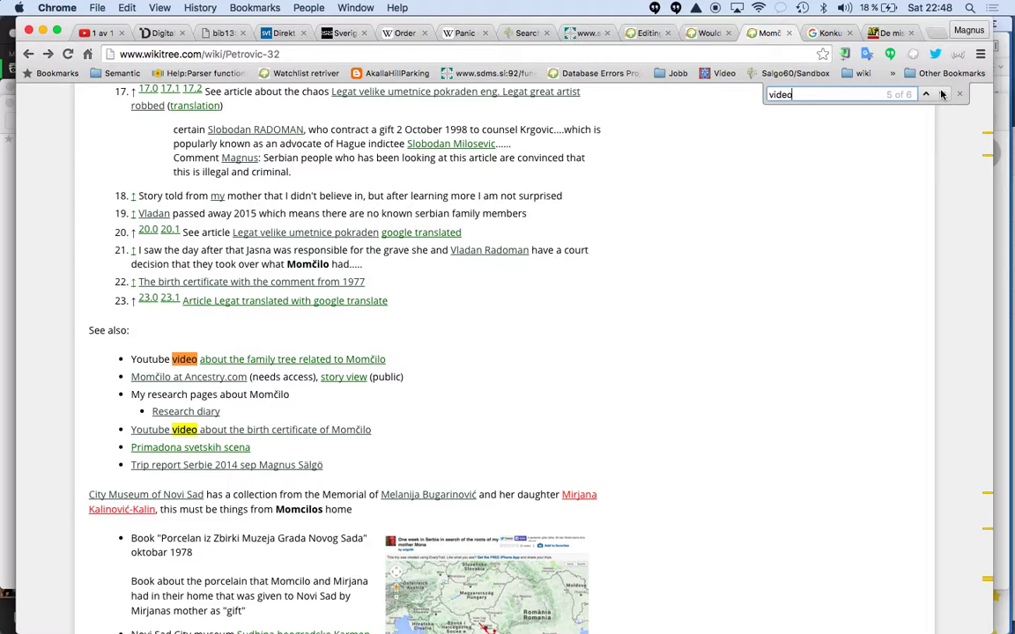
{"action": "left_click", "coordinate": [941, 93]}
{"action": "left_click", "coordinate": [941, 93]}
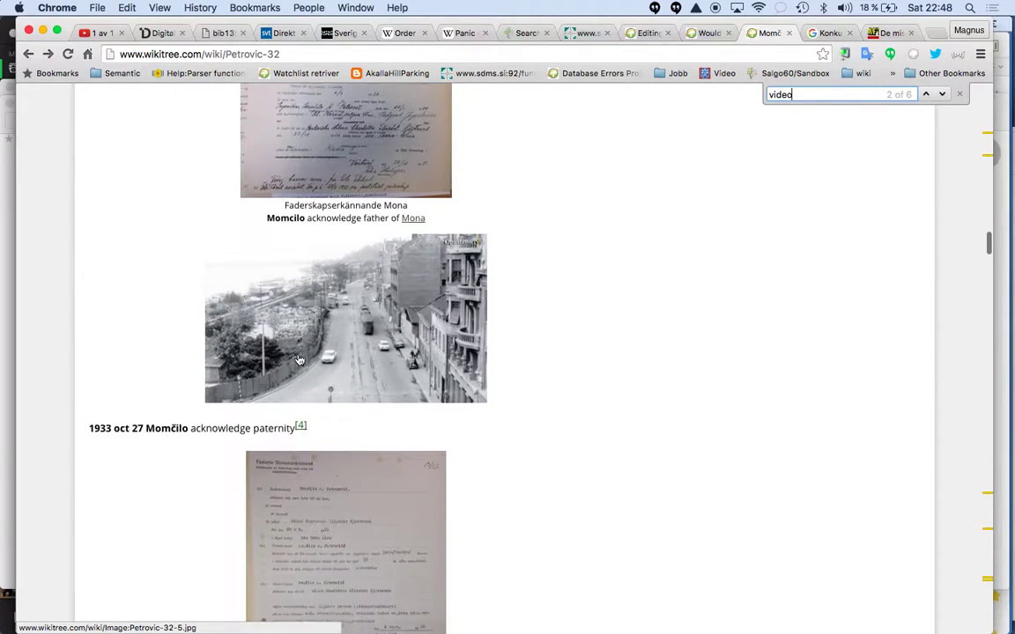
Step: Search the profile page for "priv" and open the "Private movie from Belgrade" link
{"action": "key", "text": "super+f"}
{"action": "type", "text": "pri"}
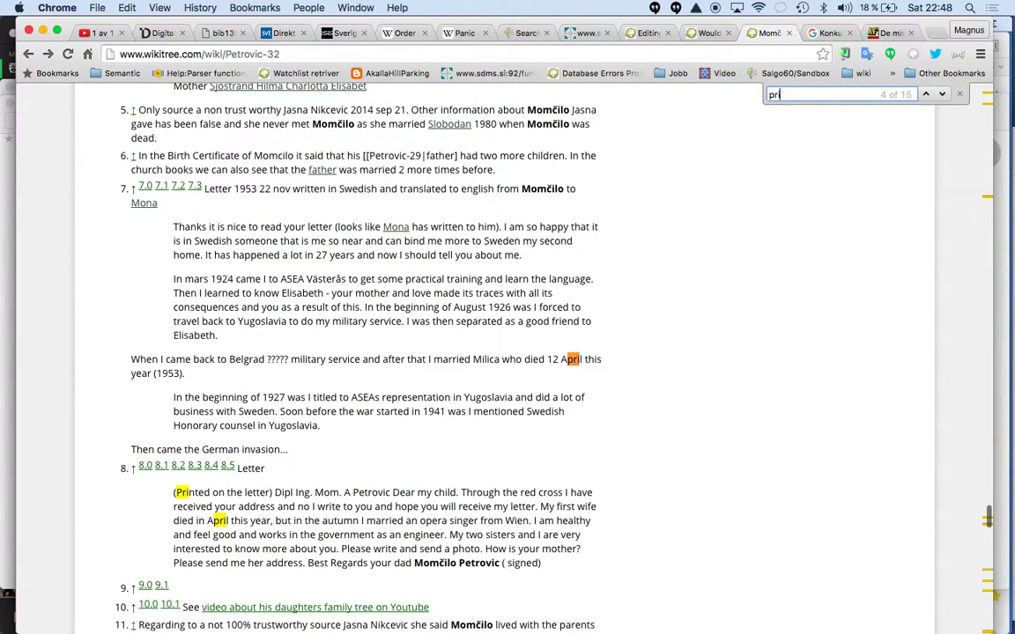
{"action": "type", "text": "v"}
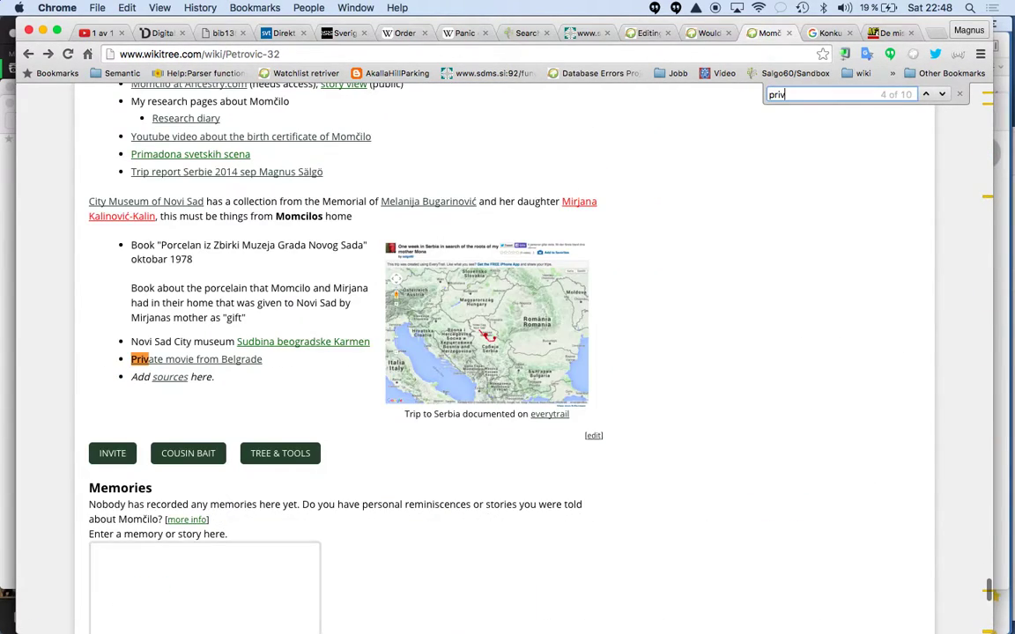
{"action": "left_click", "coordinate": [219, 361]}
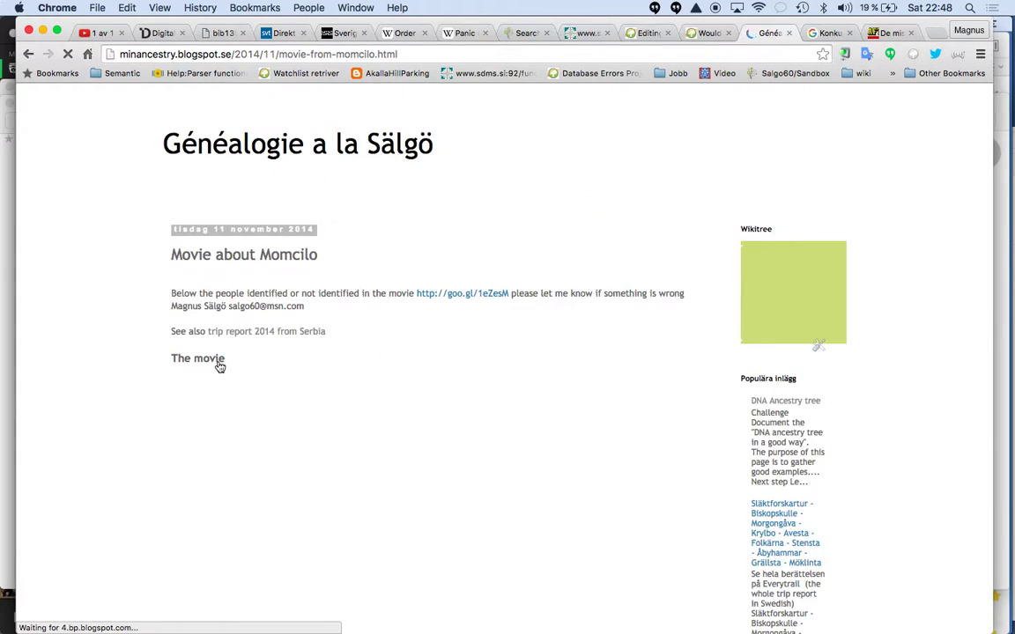
Step: Play the embedded private movie on the blog page, mute it, and sample scenes around 4, 19 and 36 minutes
{"action": "scroll", "coordinate": [219, 365], "scroll_direction": "down", "scroll_amount": 2}
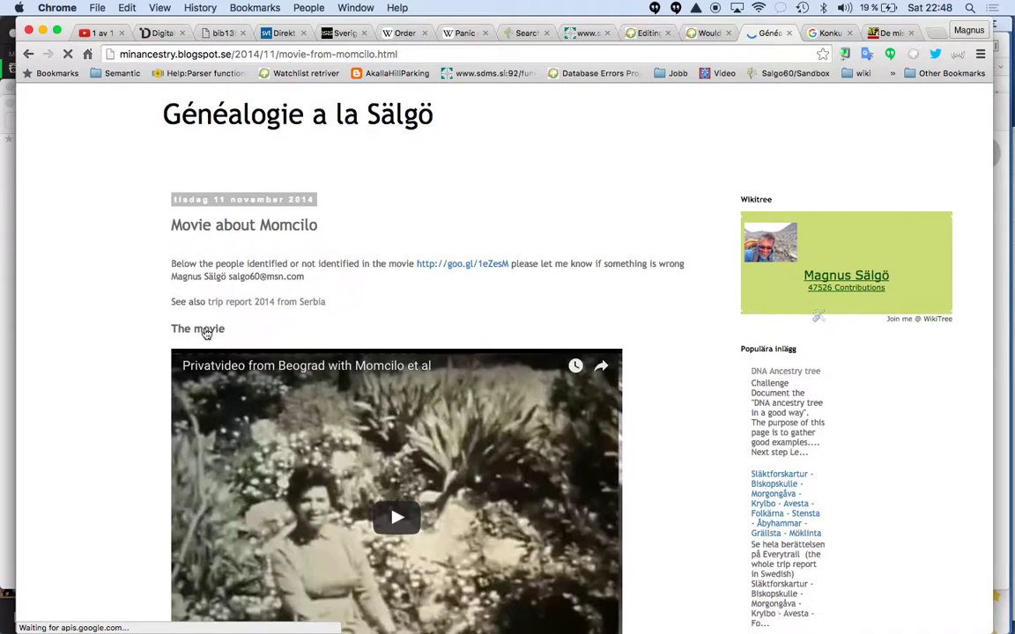
{"action": "scroll", "coordinate": [201, 316], "scroll_direction": "down", "scroll_amount": 3}
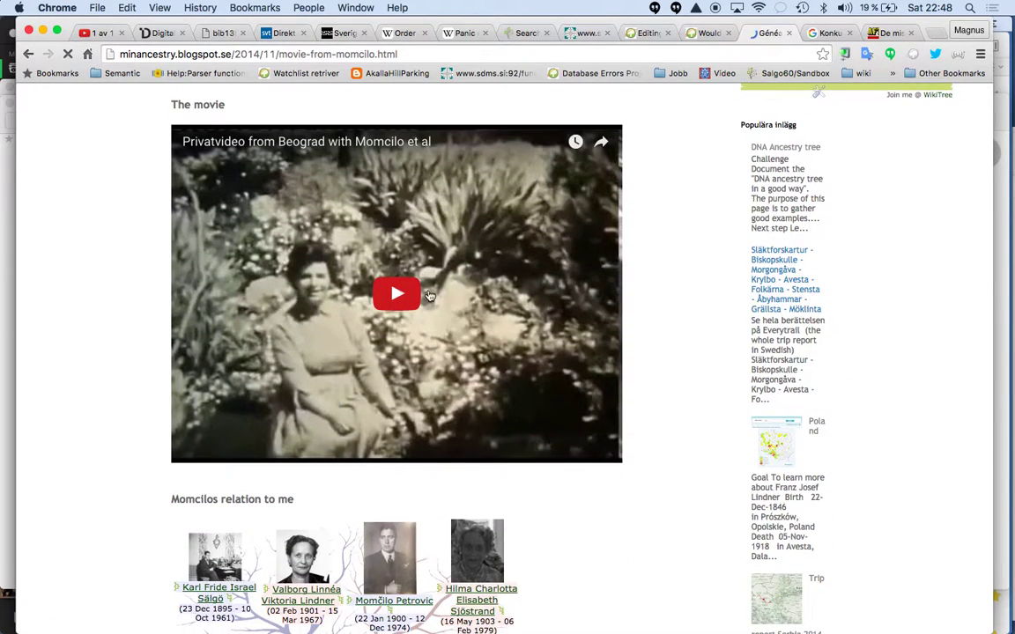
{"action": "left_click", "coordinate": [399, 299]}
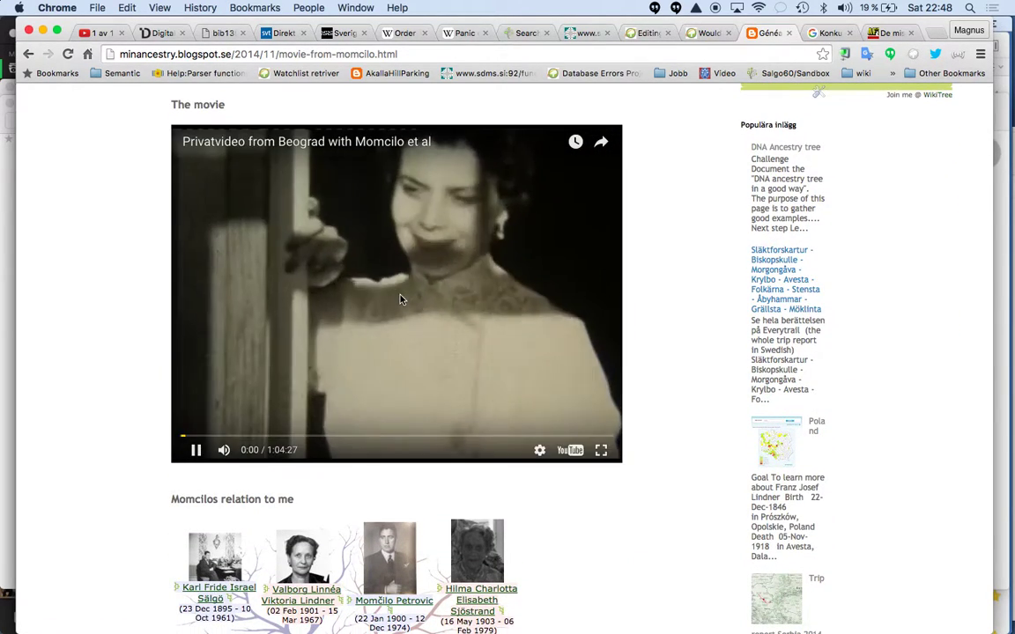
{"action": "mouse_move", "coordinate": [225, 451]}
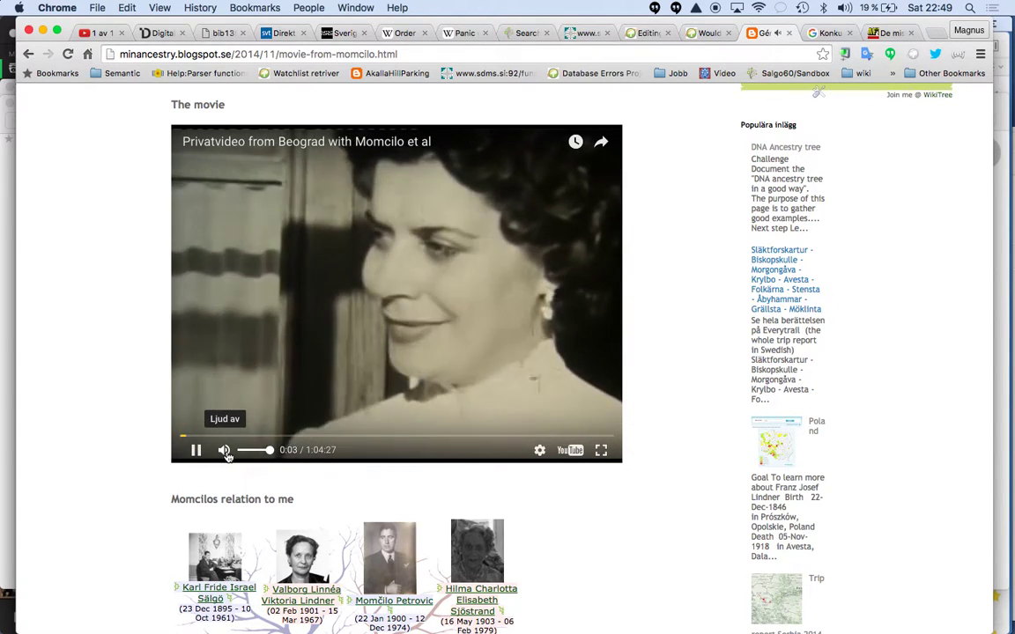
{"action": "left_click", "coordinate": [226, 451]}
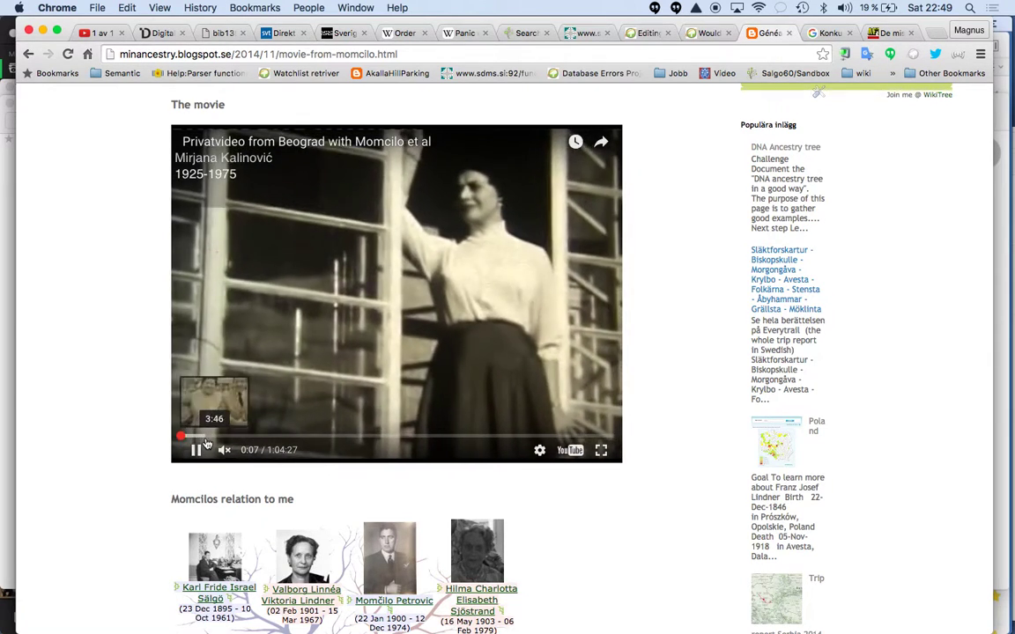
{"action": "left_click", "coordinate": [209, 437]}
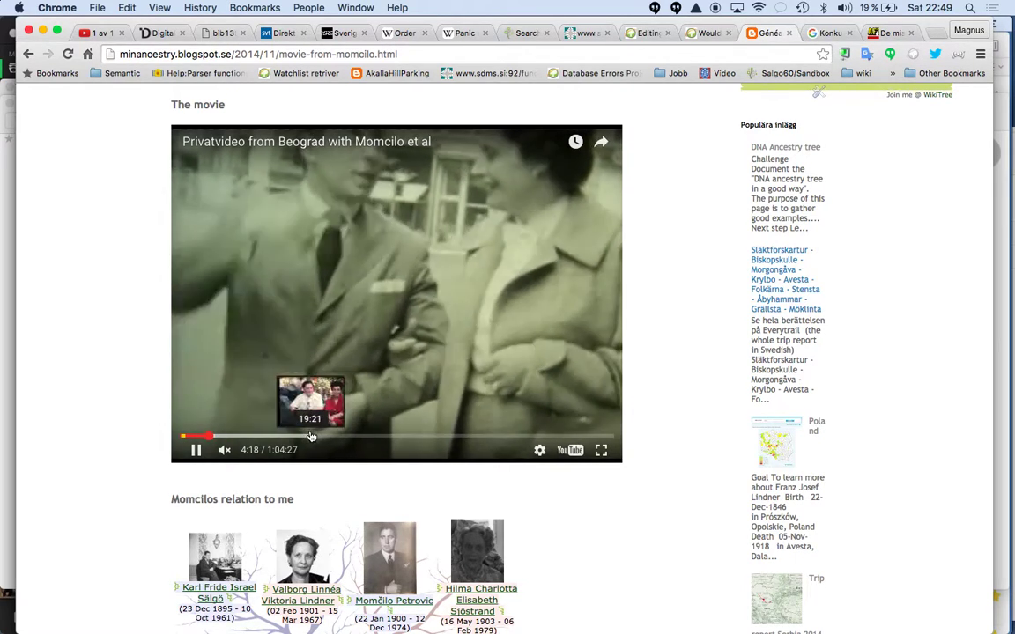
{"action": "left_click", "coordinate": [311, 436]}
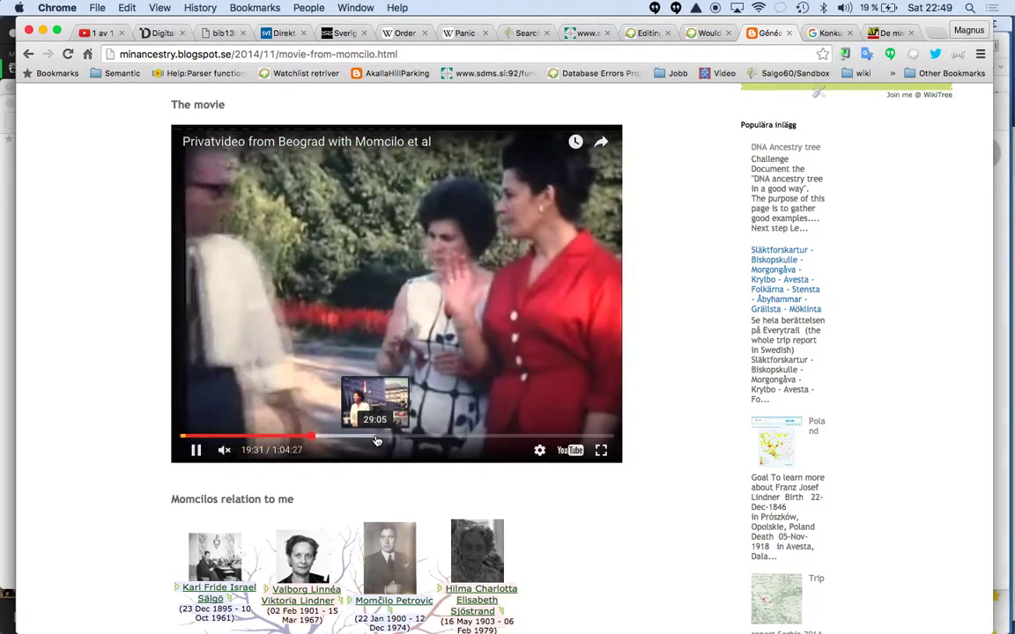
{"action": "left_click", "coordinate": [423, 438]}
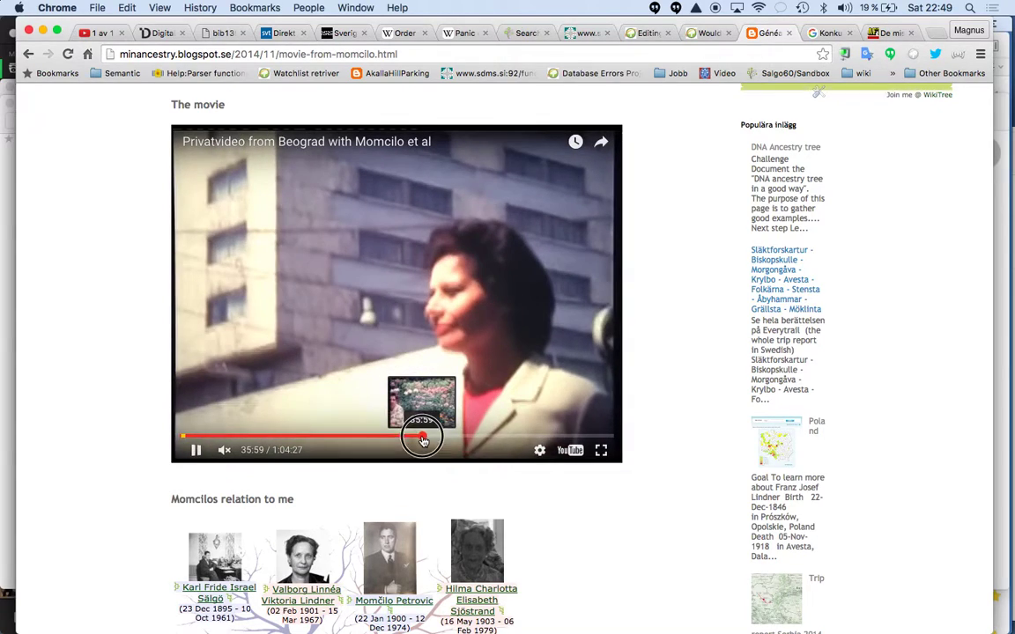
Step: Return to the WikiTree forum question about the biography and open the profile linked in it
{"action": "left_click", "coordinate": [710, 35]}
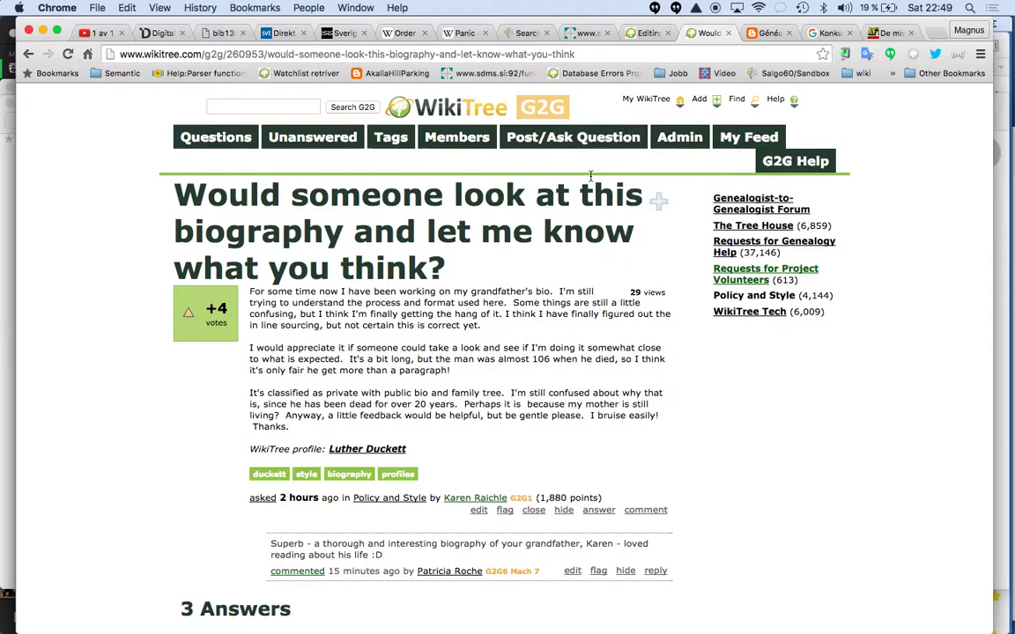
{"action": "scroll", "coordinate": [588, 174], "scroll_direction": "down", "scroll_amount": 5}
{"action": "left_click", "coordinate": [352, 172]}
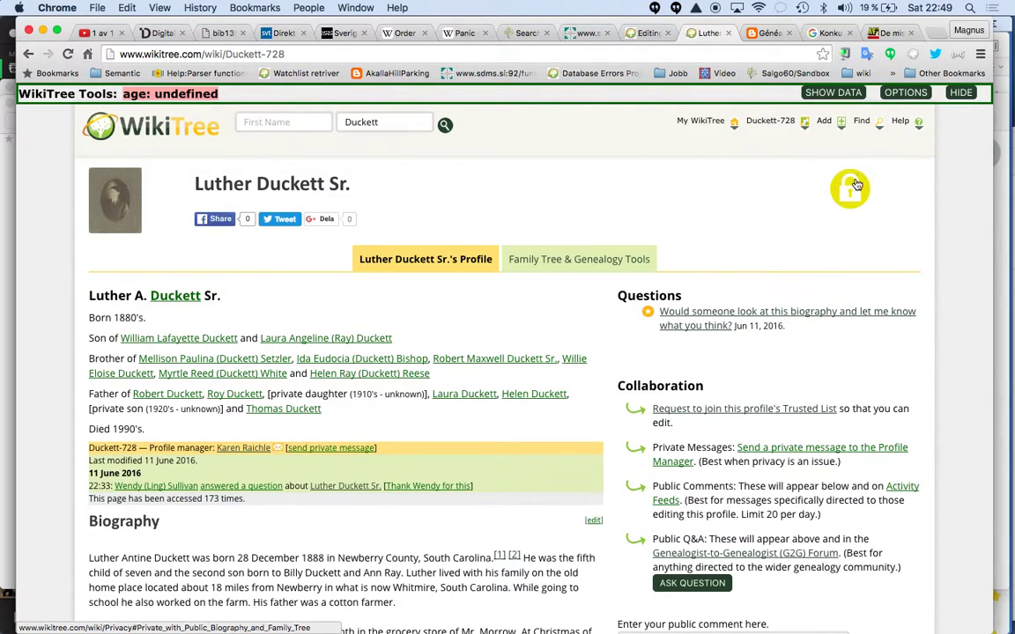
Step: Open the explanation of the profile's privacy level, compare it with the Public and Open levels, and return to the profile
{"action": "mouse_move", "coordinate": [856, 185]}
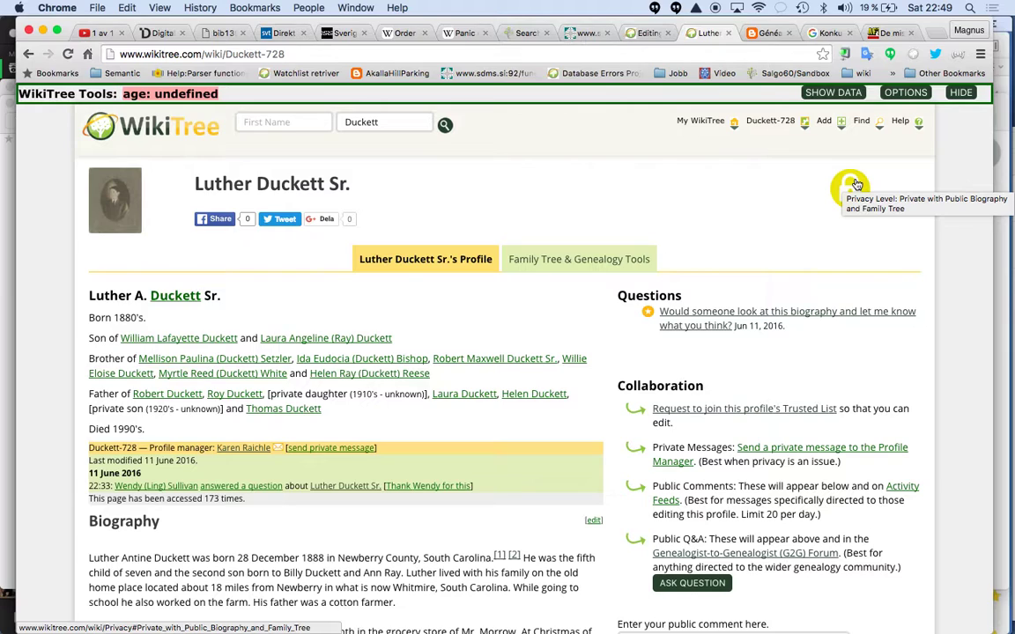
{"action": "left_click", "coordinate": [857, 184]}
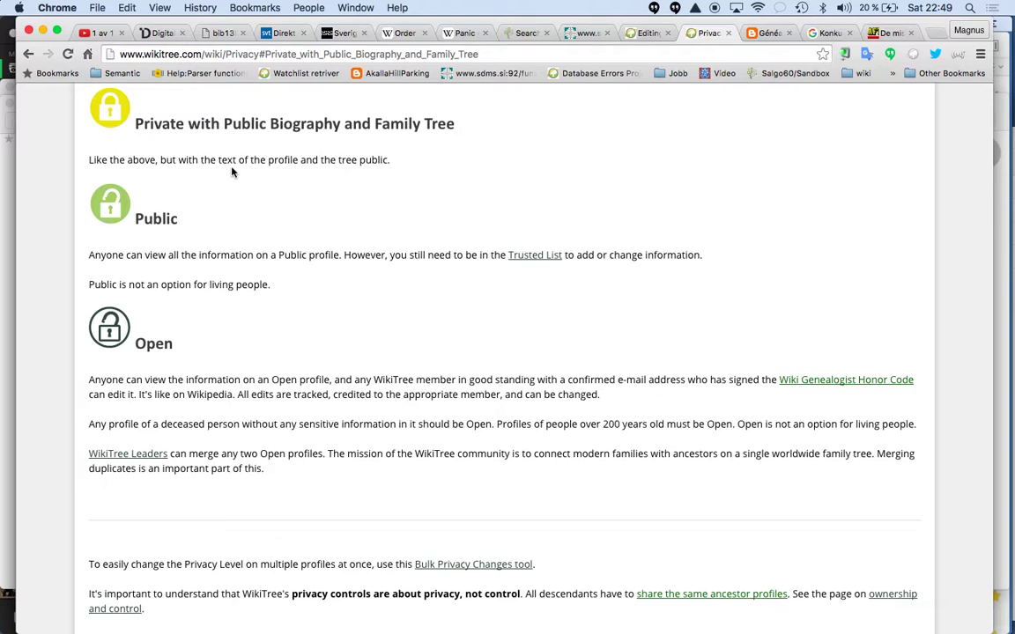
{"action": "scroll", "coordinate": [231, 170], "scroll_direction": "up", "scroll_amount": 3}
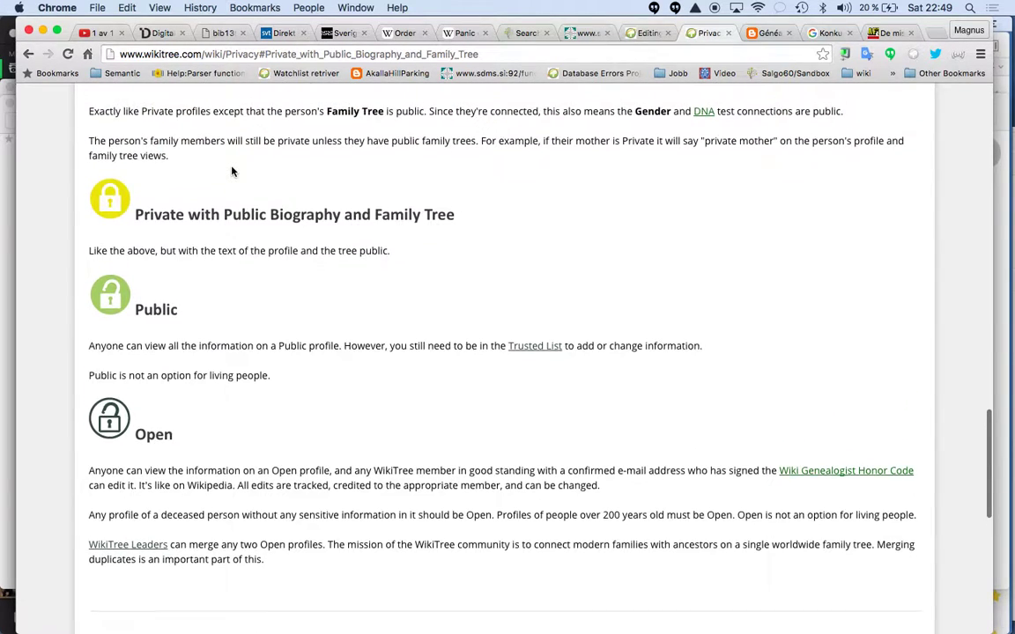
{"action": "scroll", "coordinate": [231, 171], "scroll_direction": "up", "scroll_amount": 1}
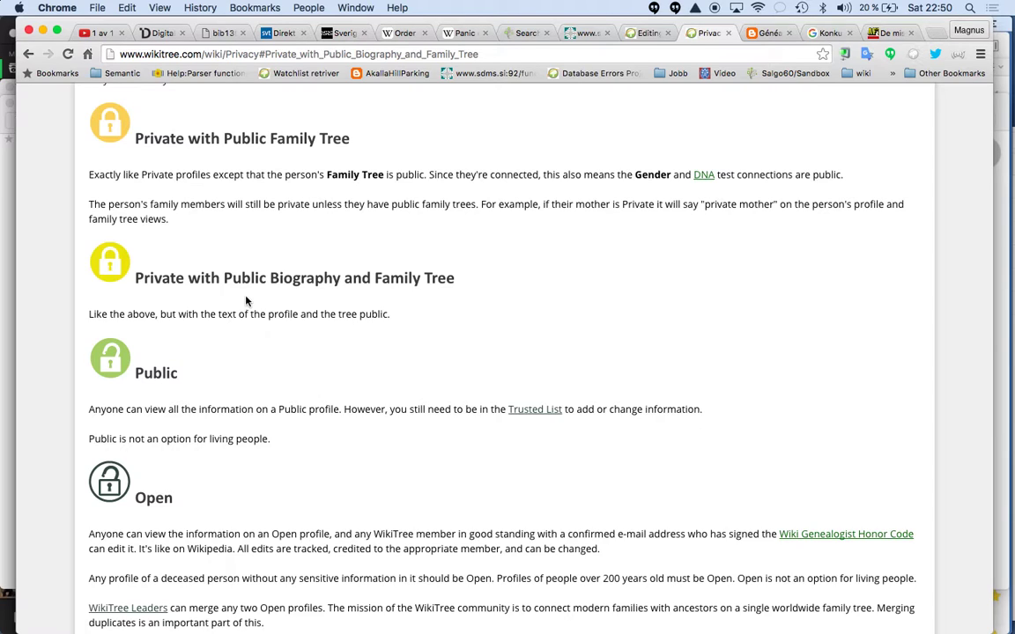
{"action": "scroll", "coordinate": [247, 295], "scroll_direction": "down", "scroll_amount": 1}
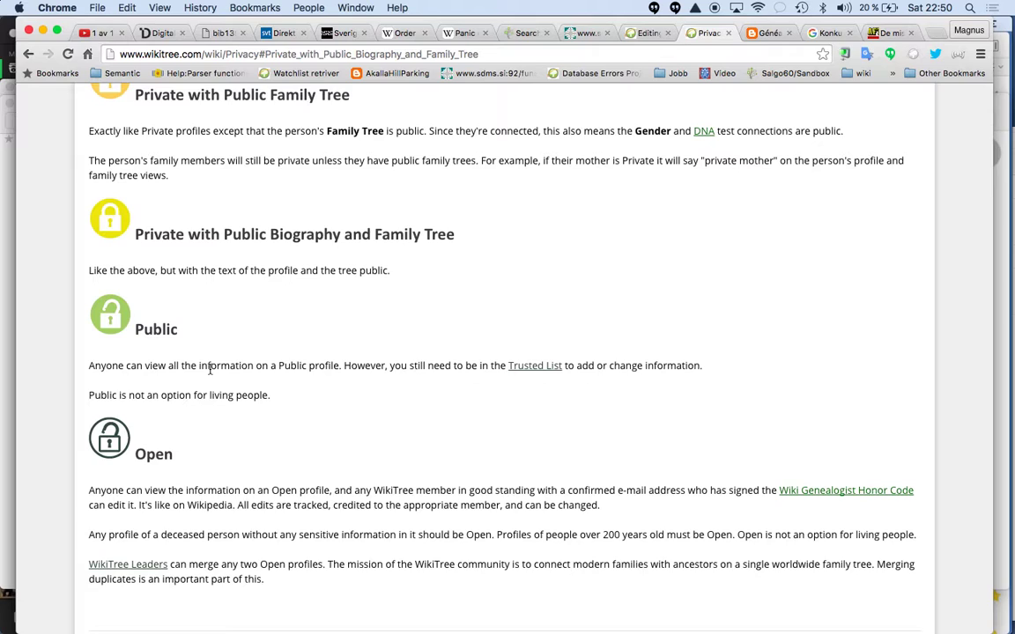
{"action": "scroll", "coordinate": [106, 267], "scroll_direction": "down", "scroll_amount": 3}
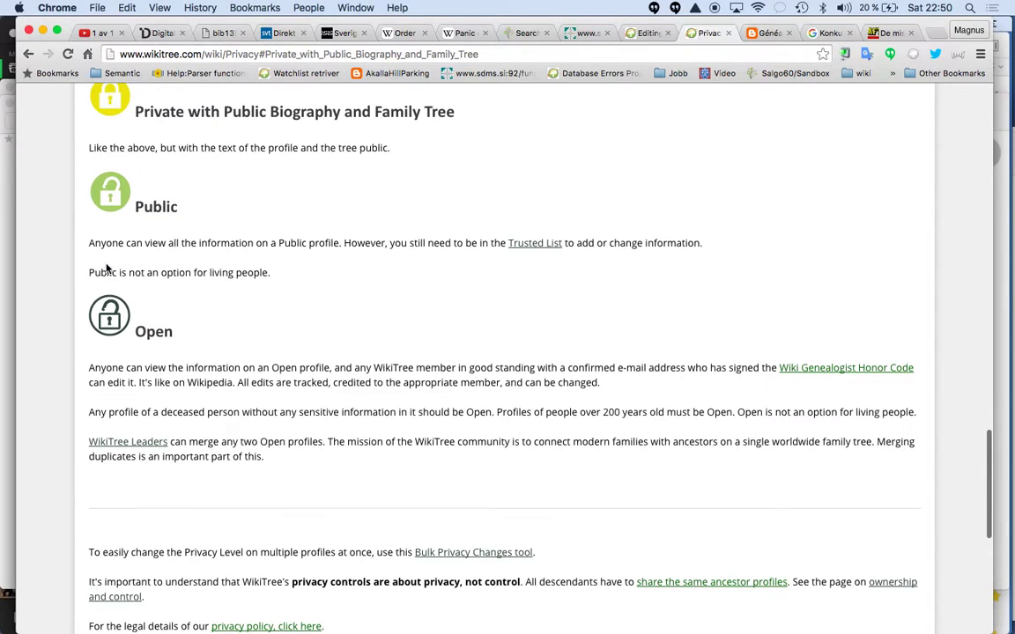
{"action": "left_click", "coordinate": [29, 54]}
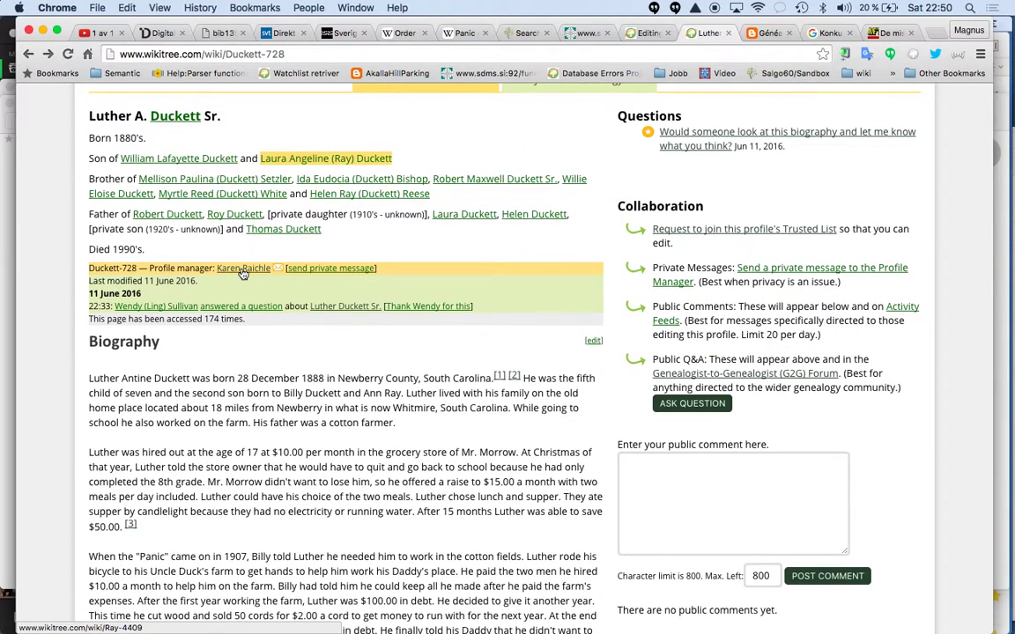
Step: Open the profile manager's own page from the profile and go to the manager's list of contributions
{"action": "scroll", "coordinate": [428, 198], "scroll_direction": "up", "scroll_amount": 3}
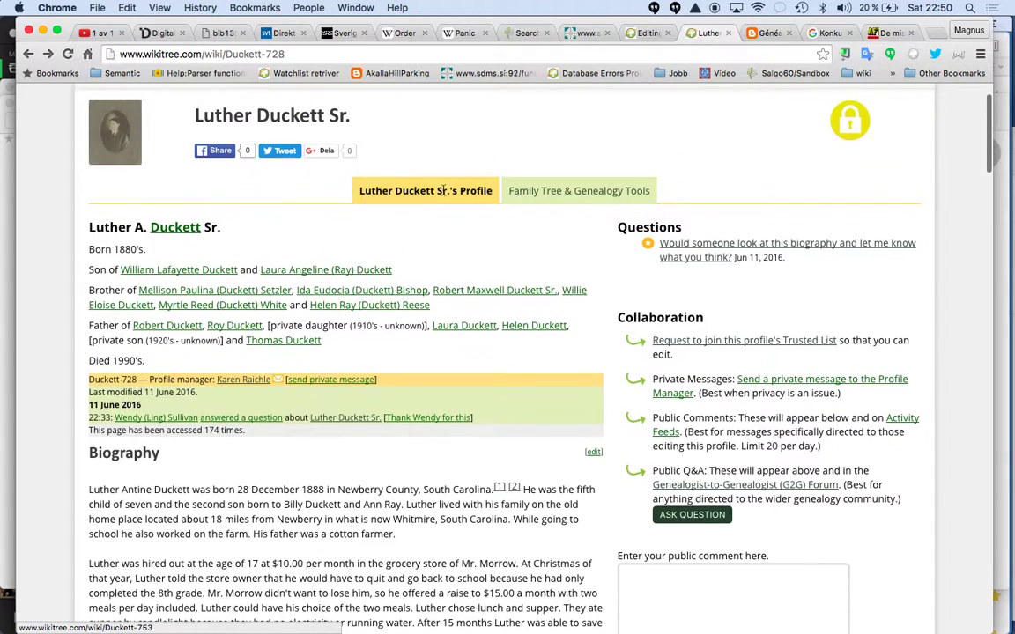
{"action": "left_click", "coordinate": [242, 379]}
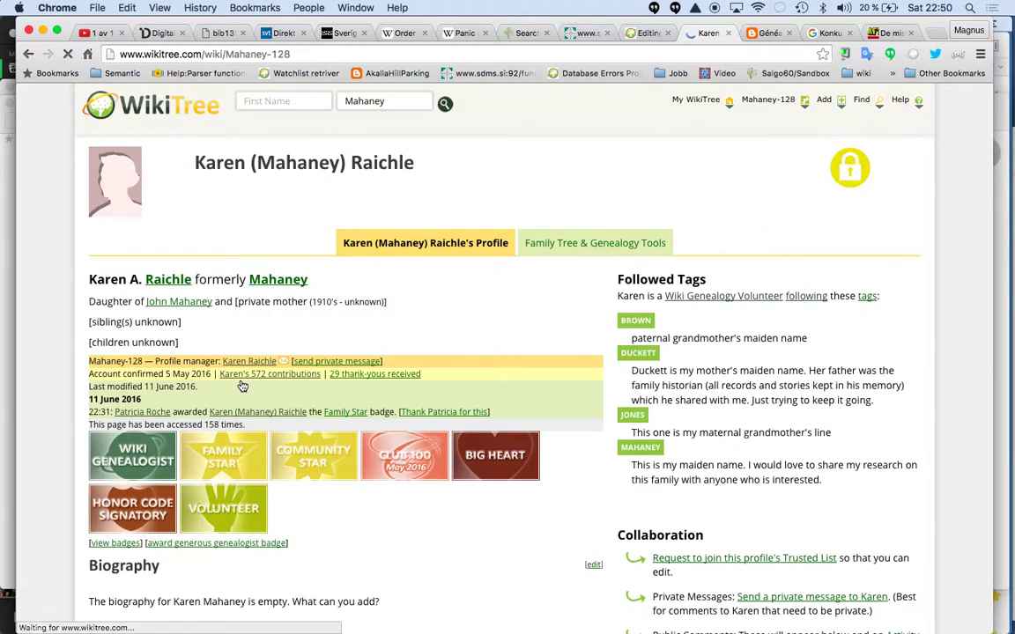
{"action": "scroll", "coordinate": [243, 386], "scroll_direction": "down", "scroll_amount": 10}
{"action": "scroll", "coordinate": [242, 386], "scroll_direction": "up", "scroll_amount": 6}
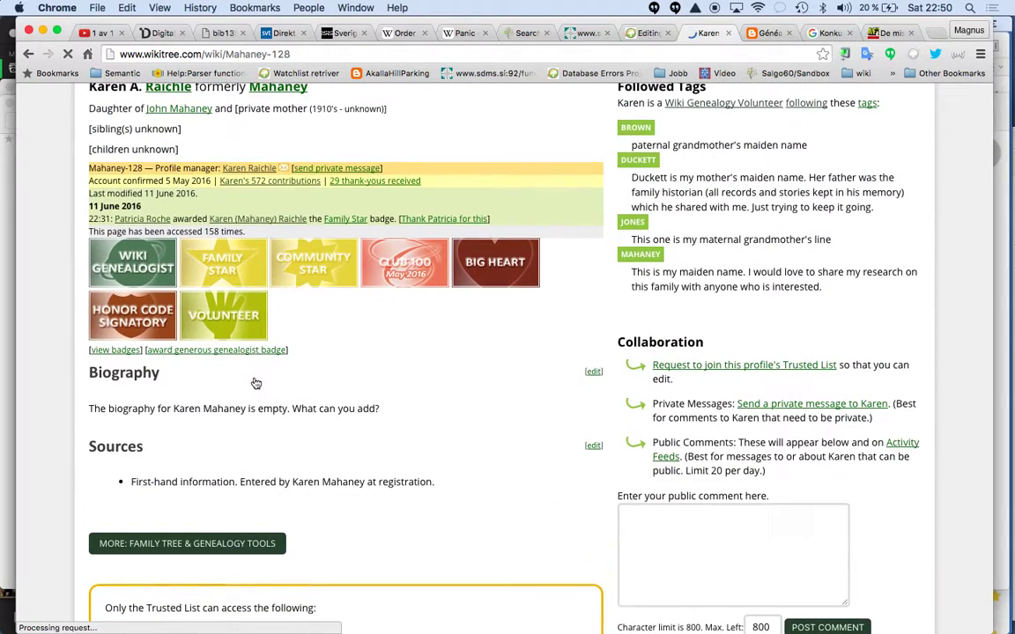
{"action": "left_click", "coordinate": [267, 186]}
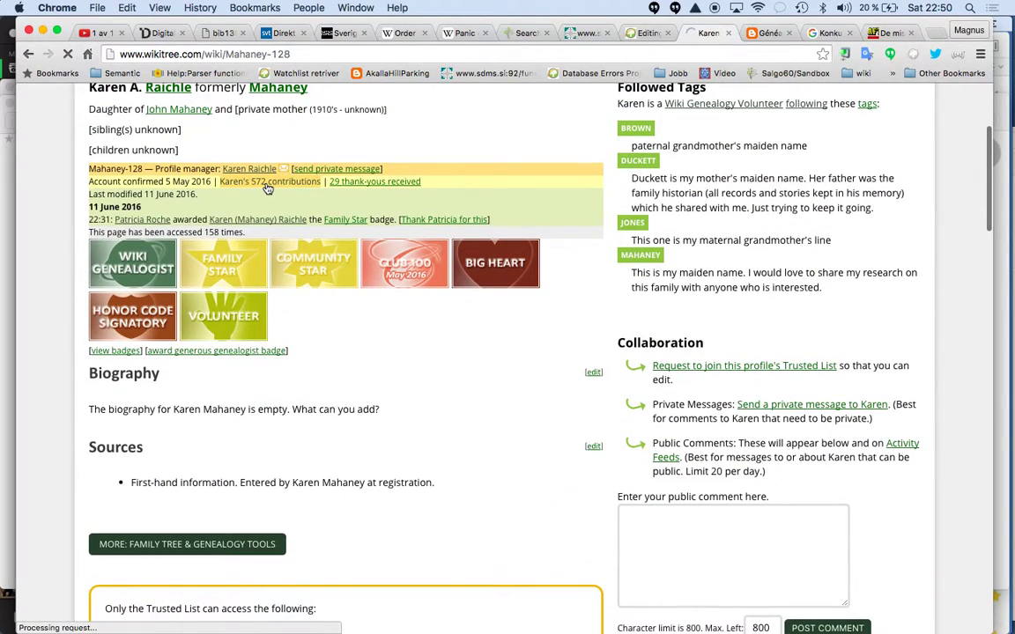
Step: View the uploaded oval portrait from the contributions list, then return to the start of the list
{"action": "scroll", "coordinate": [267, 188], "scroll_direction": "down", "scroll_amount": 20}
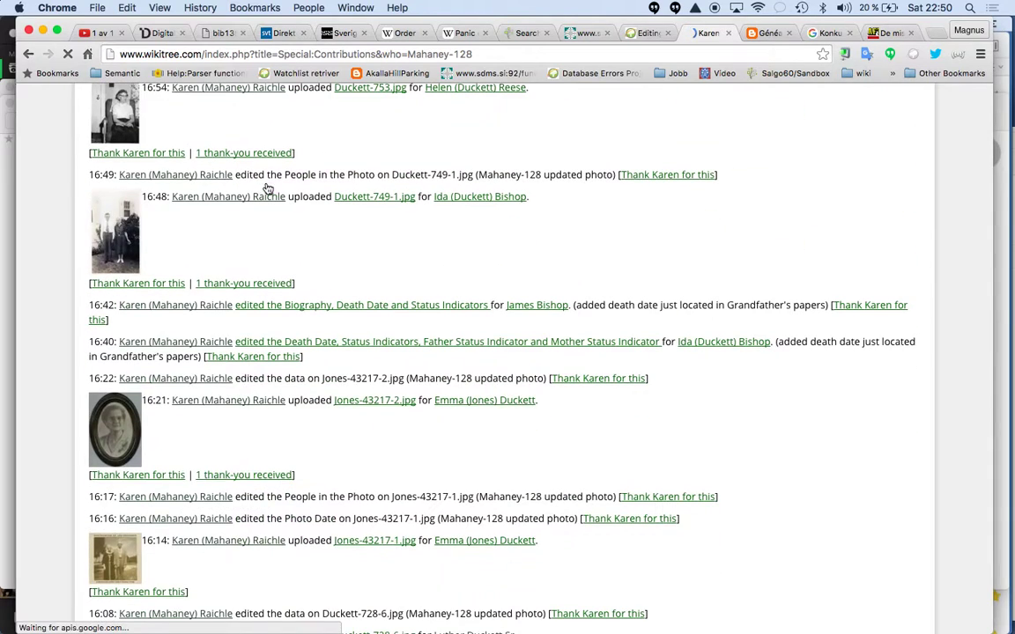
{"action": "left_click", "coordinate": [114, 433]}
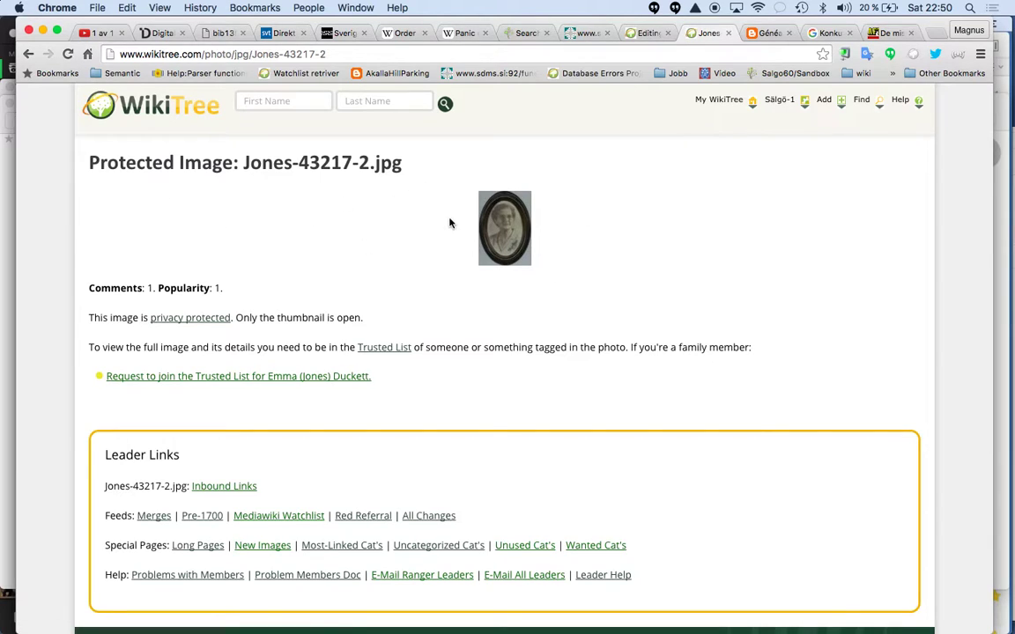
{"action": "left_click", "coordinate": [96, 8]}
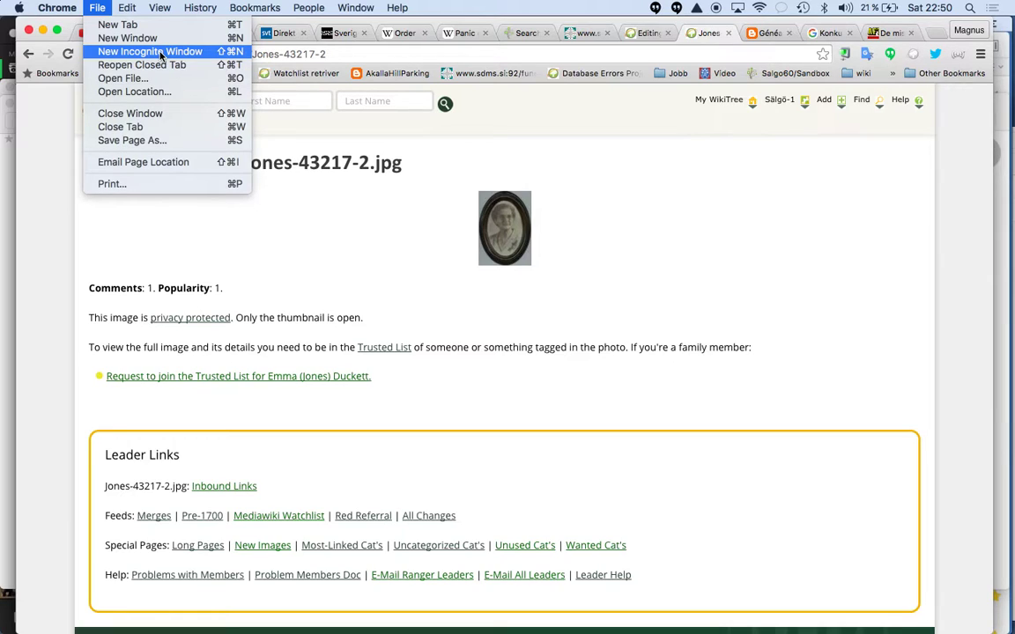
{"action": "left_click", "coordinate": [264, 212]}
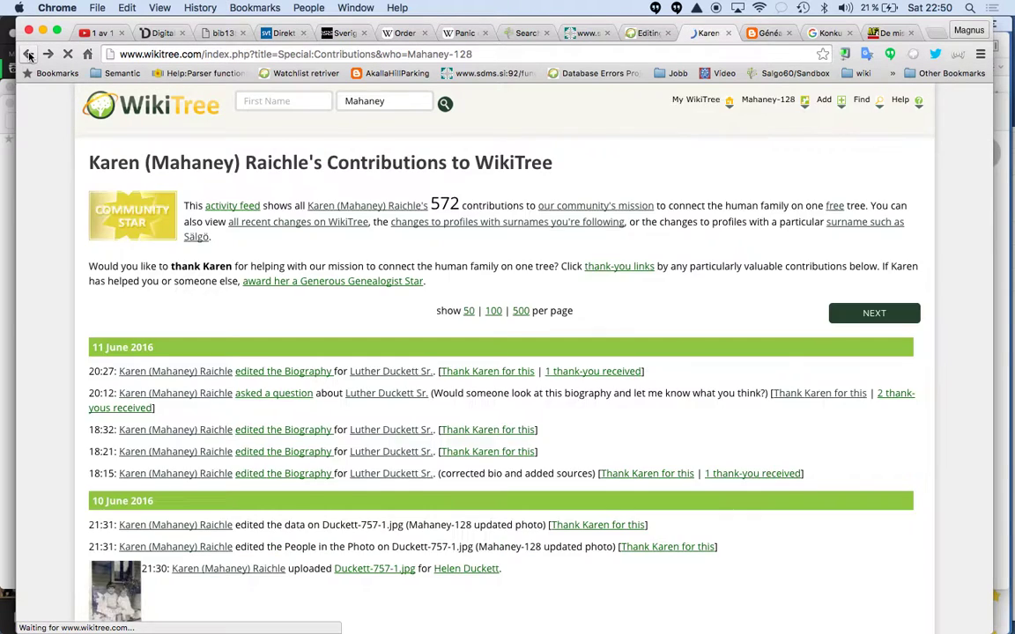
{"action": "scroll", "coordinate": [106, 145], "scroll_direction": "up", "scroll_amount": 15}
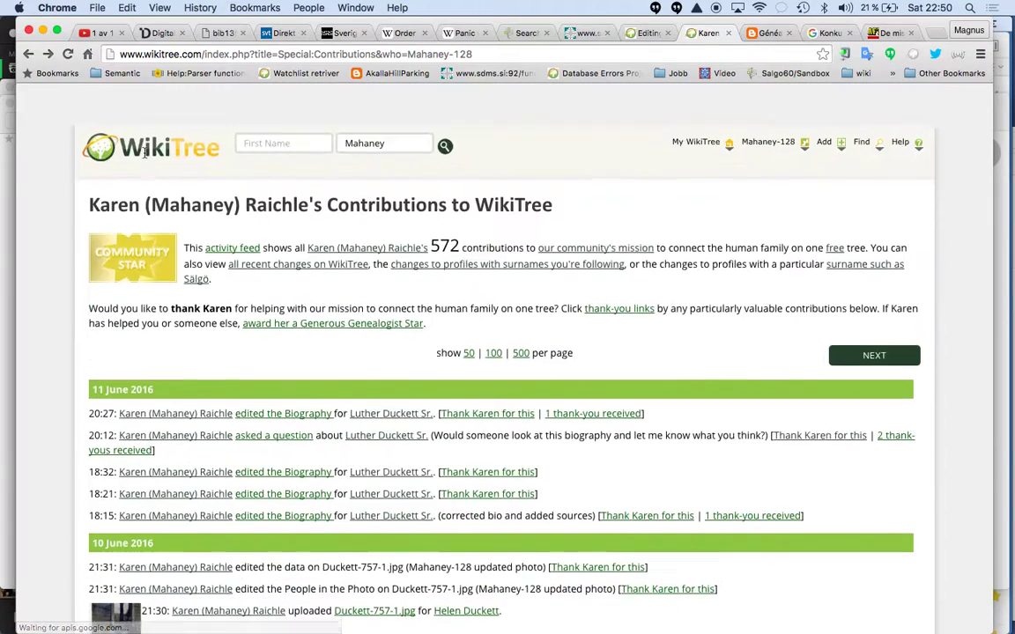
{"action": "scroll", "coordinate": [146, 152], "scroll_direction": "down", "scroll_amount": 1}
Step: Open your own contributions list and view the profile whose biography was edited at 22:40 on 11 June 2016
{"action": "mouse_move", "coordinate": [695, 100]}
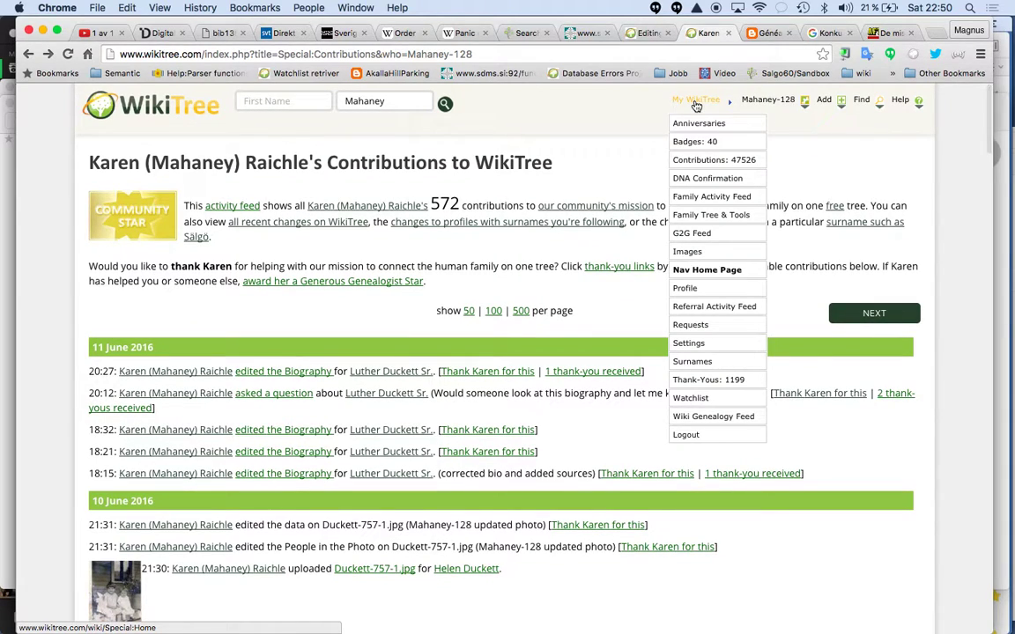
{"action": "left_click", "coordinate": [706, 167]}
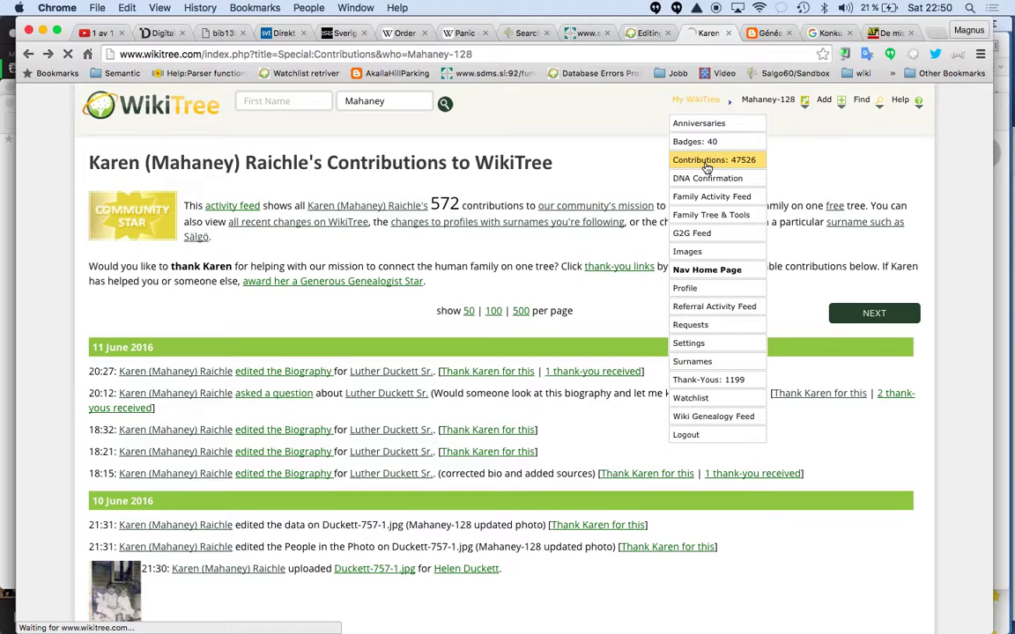
{"action": "scroll", "coordinate": [706, 168], "scroll_direction": "down", "scroll_amount": 5}
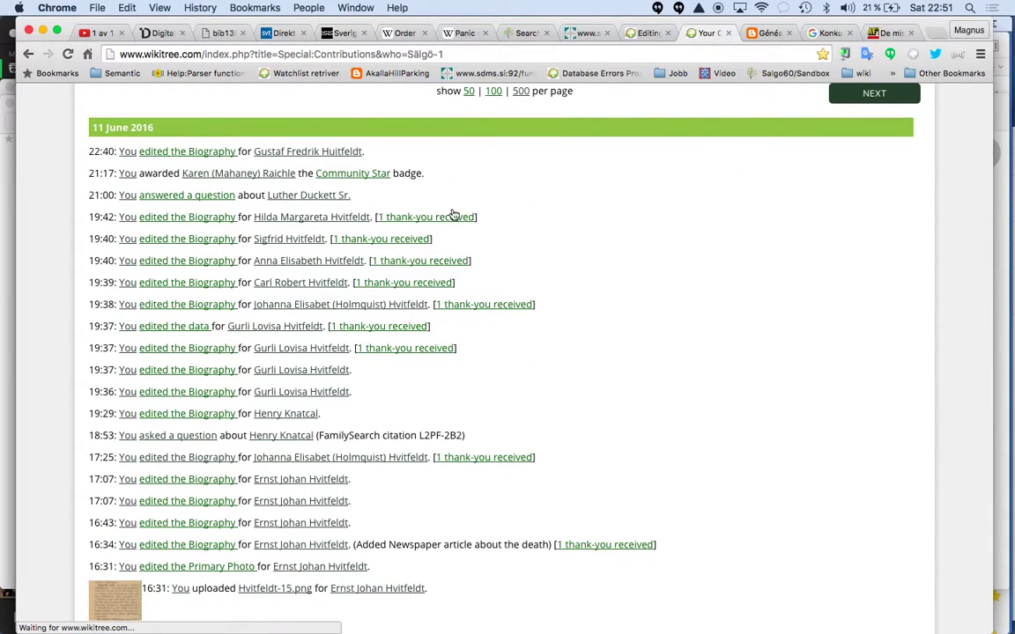
{"action": "left_click", "coordinate": [327, 160]}
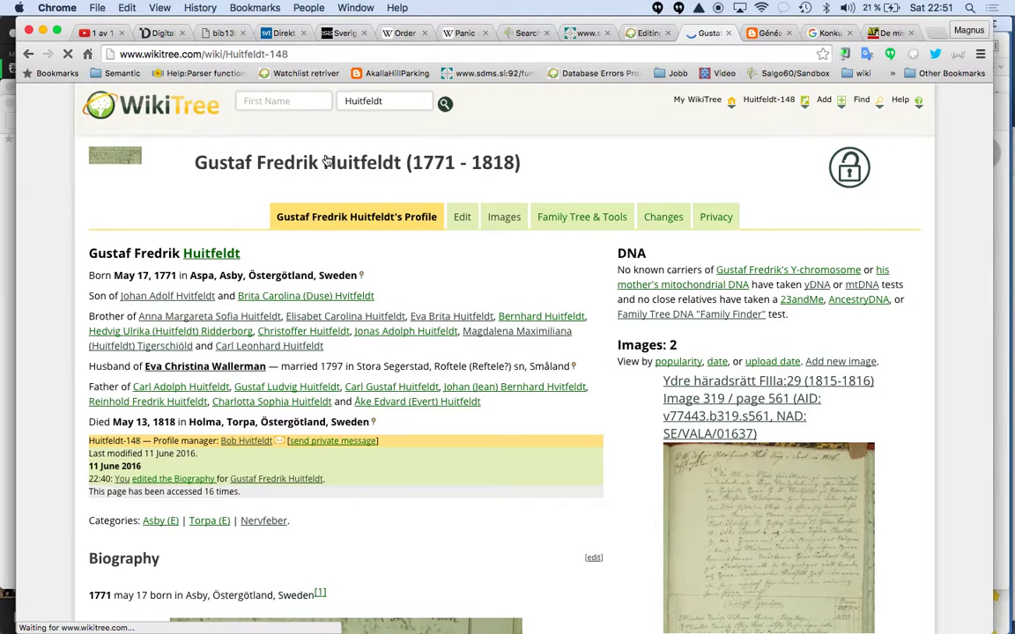
{"action": "scroll", "coordinate": [326, 160], "scroll_direction": "down", "scroll_amount": 15}
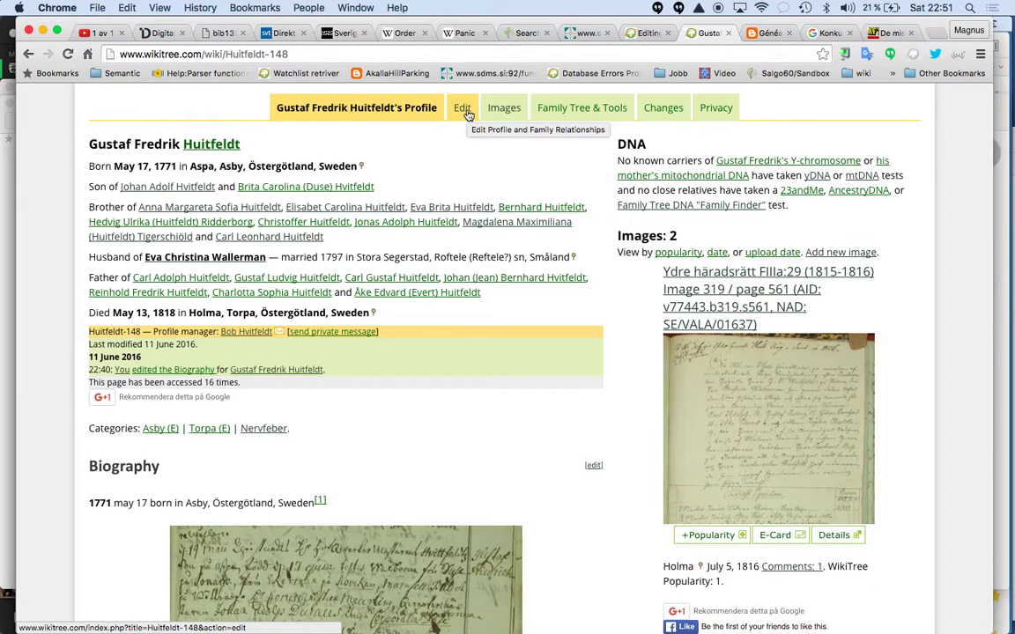
Step: Open the profile for editing and examine how images, captions, references and categories are written in the biography text
{"action": "left_click", "coordinate": [464, 109]}
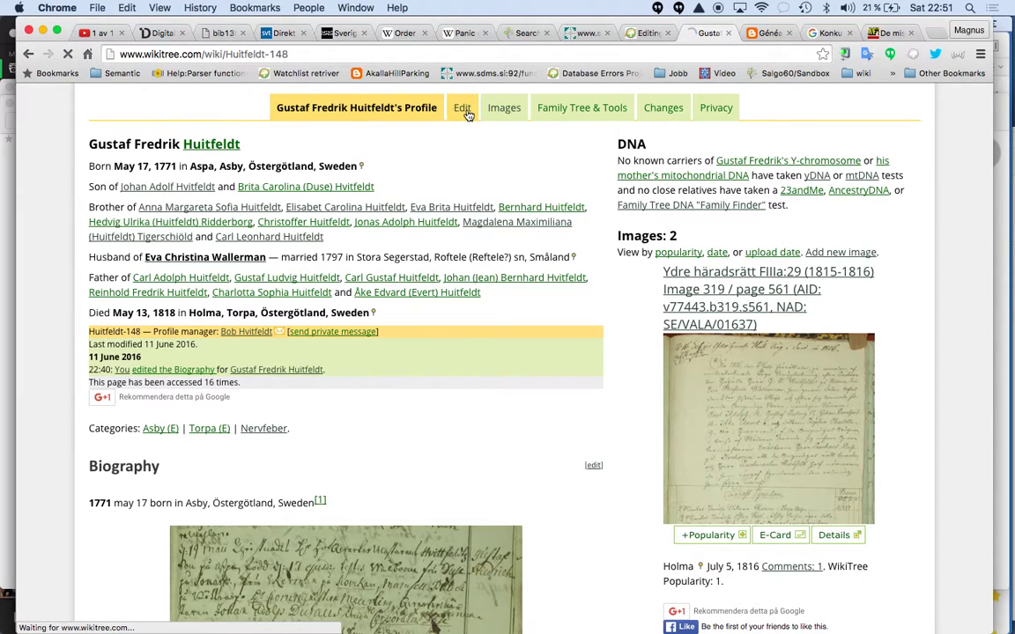
{"action": "scroll", "coordinate": [471, 243], "scroll_direction": "down", "scroll_amount": 15}
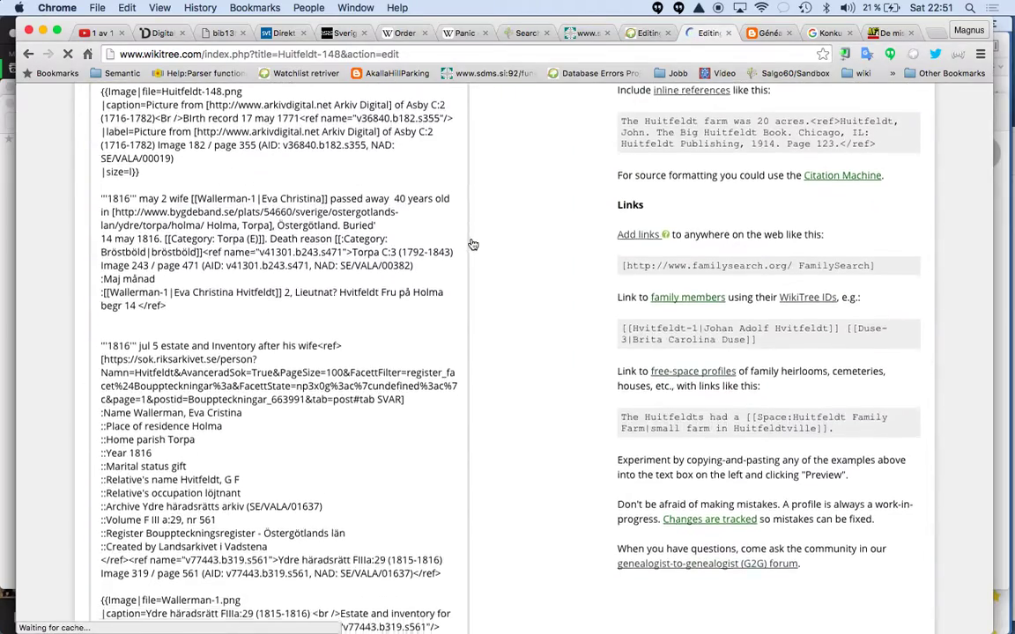
{"action": "scroll", "coordinate": [374, 256], "scroll_direction": "down", "scroll_amount": 10}
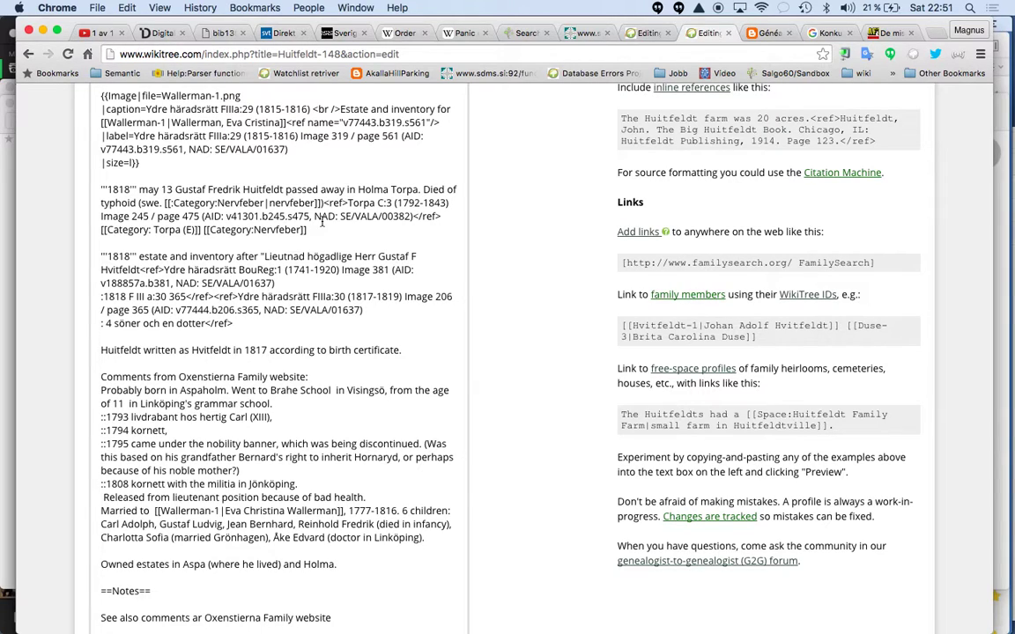
{"action": "scroll", "coordinate": [323, 222], "scroll_direction": "up", "scroll_amount": 5}
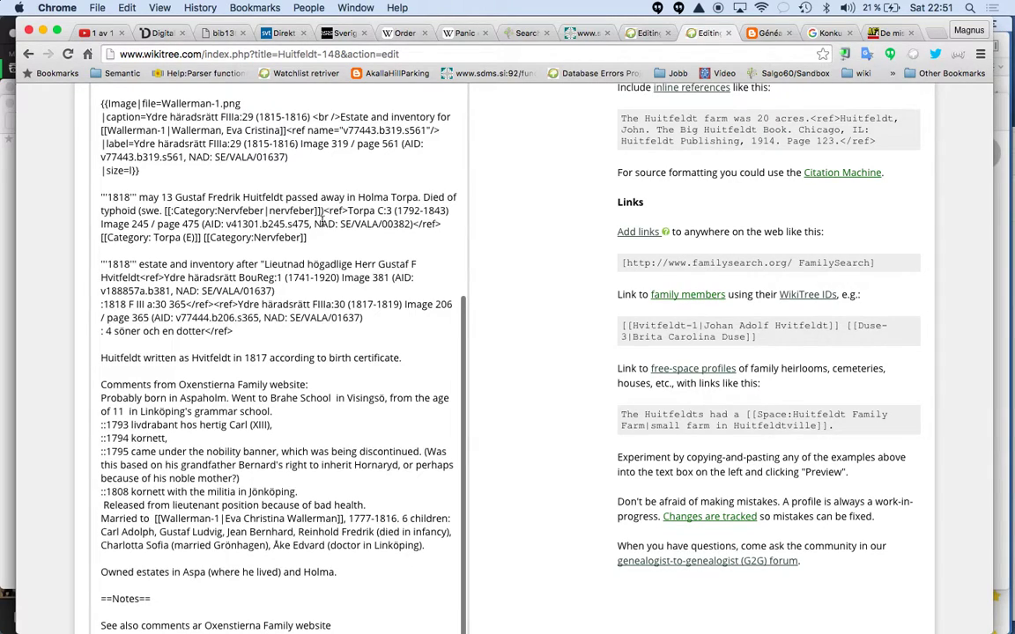
Step: Insert opening double square brackets before "wife" in the biography's 5 July 1816 estate and inventory entry
{"action": "scroll", "coordinate": [322, 222], "scroll_direction": "up", "scroll_amount": 2}
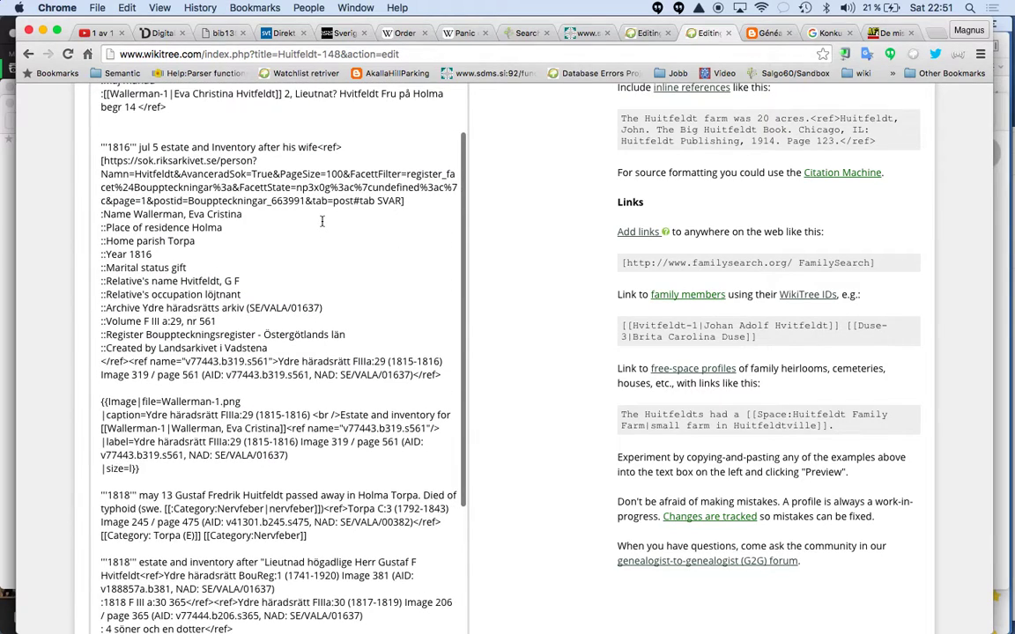
{"action": "left_click", "coordinate": [299, 149]}
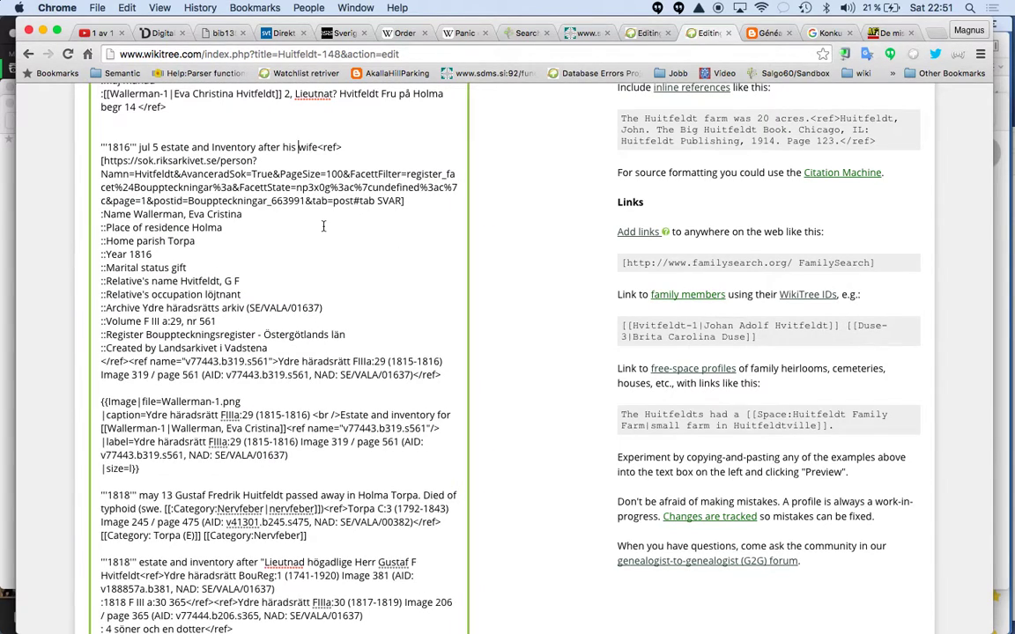
{"action": "type", "text": "[["}
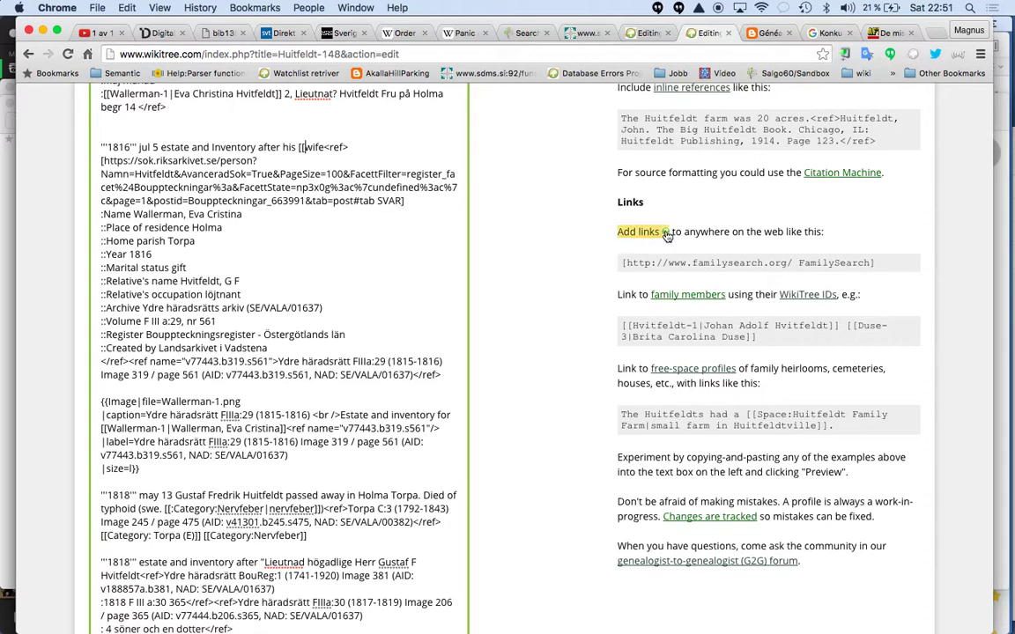
Step: Copy the link address of the spouse's profile and paste it after the opening brackets before "wife"
{"action": "scroll", "coordinate": [667, 233], "scroll_direction": "up", "scroll_amount": 10}
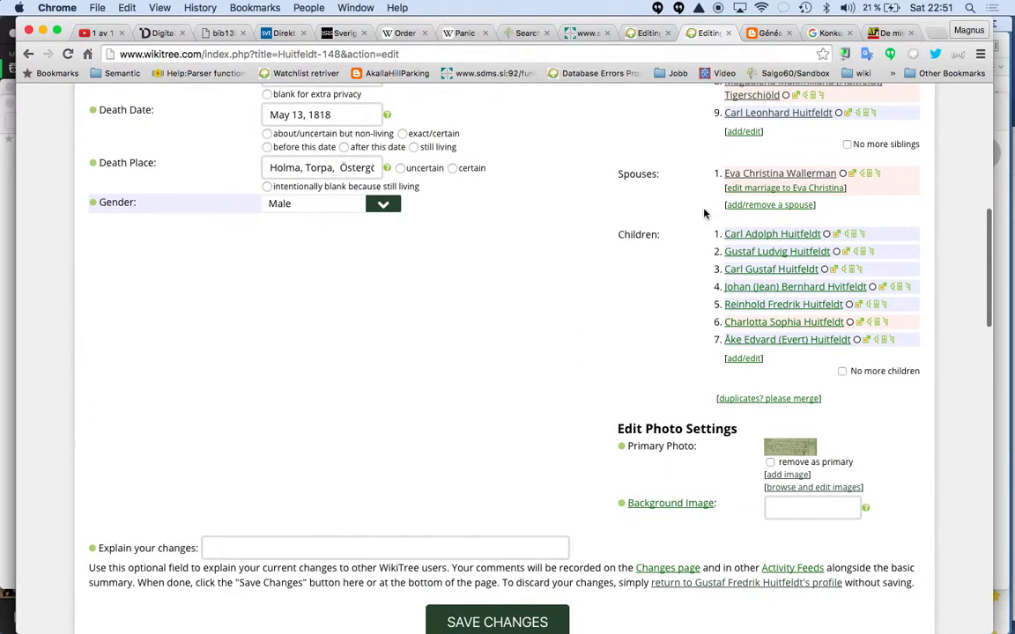
{"action": "right_click", "coordinate": [764, 173]}
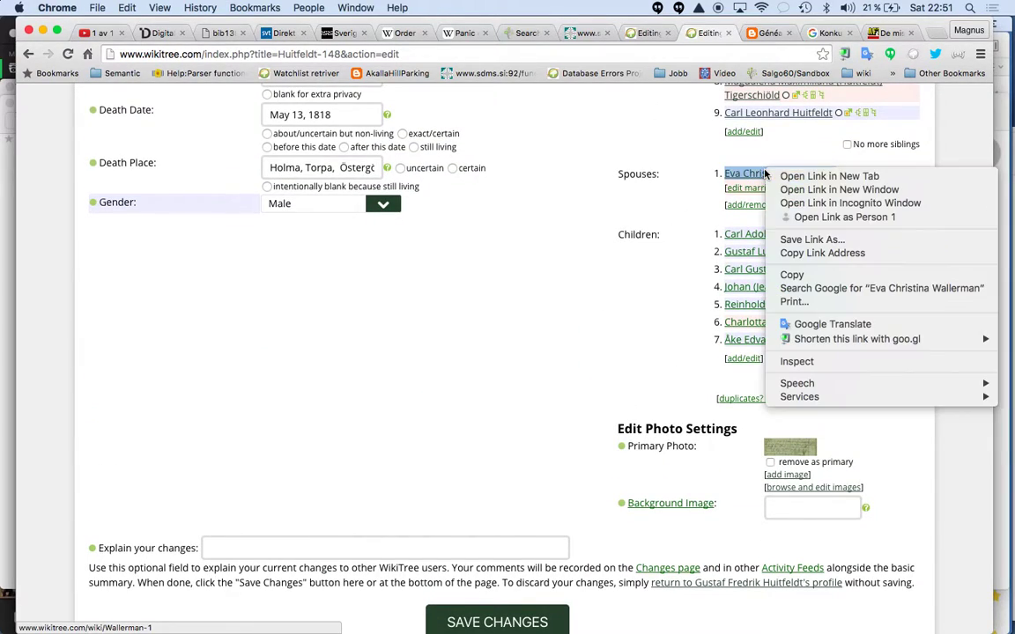
{"action": "left_click", "coordinate": [811, 253]}
{"action": "scroll", "coordinate": [595, 251], "scroll_direction": "down", "scroll_amount": 15}
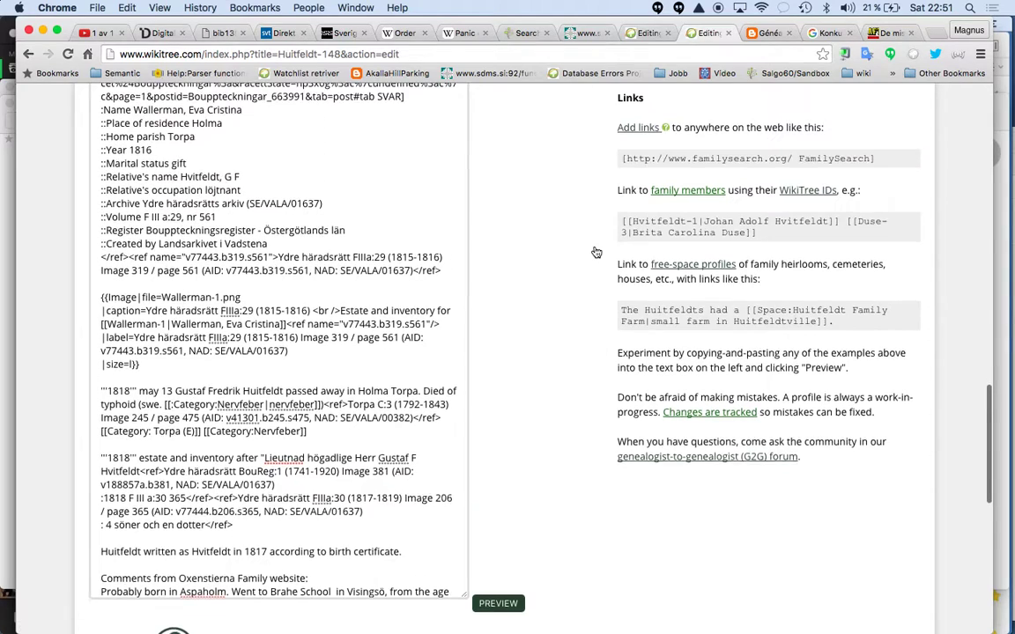
{"action": "scroll", "coordinate": [596, 250], "scroll_direction": "up", "scroll_amount": 3}
{"action": "left_click", "coordinate": [302, 164]}
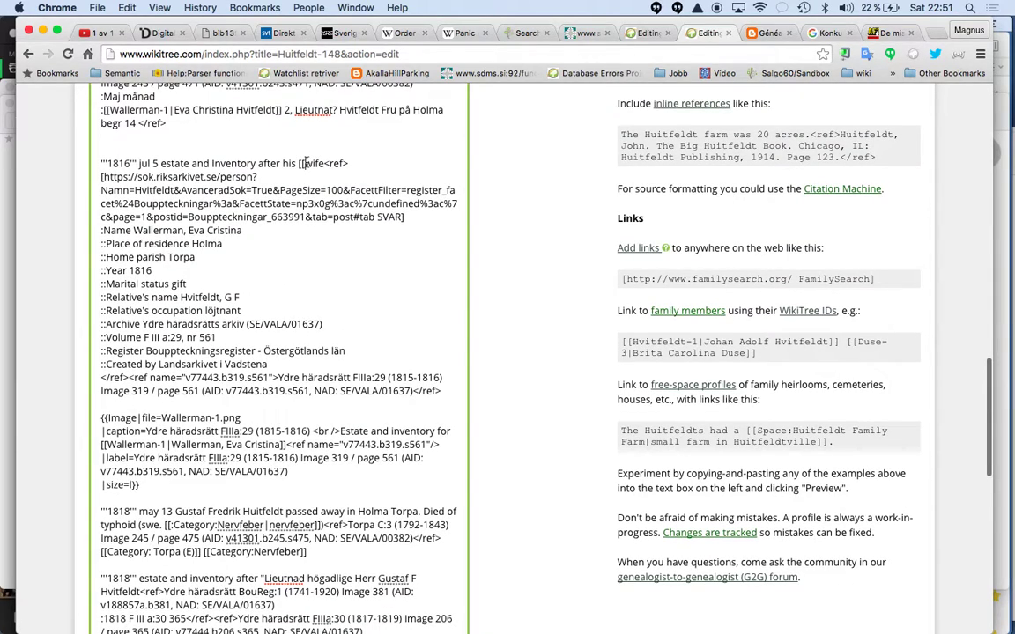
{"action": "key", "text": "cmd+v"}
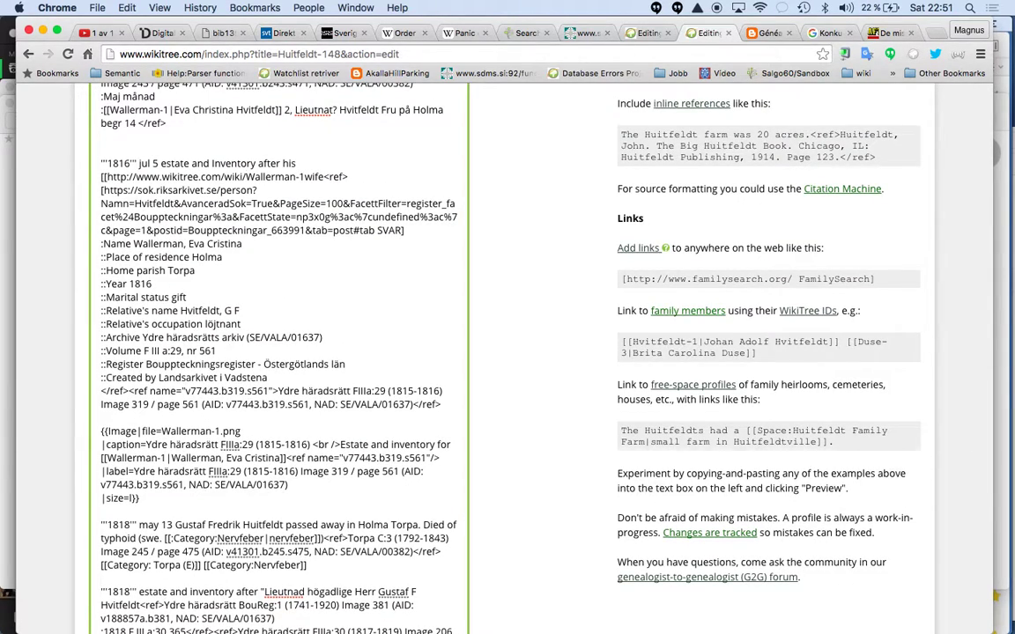
Step: Reduce the pasted address to the spouse's WikiTree ID and complete the bracketed link with "wife" as its label
{"action": "key", "text": "shift+alt+Left"}
{"action": "key", "text": "shift+alt+Left"}
{"action": "key", "text": "shift+alt+Left"}
{"action": "key", "text": "shift+alt+Left"}
{"action": "key", "text": "BackSpace"}
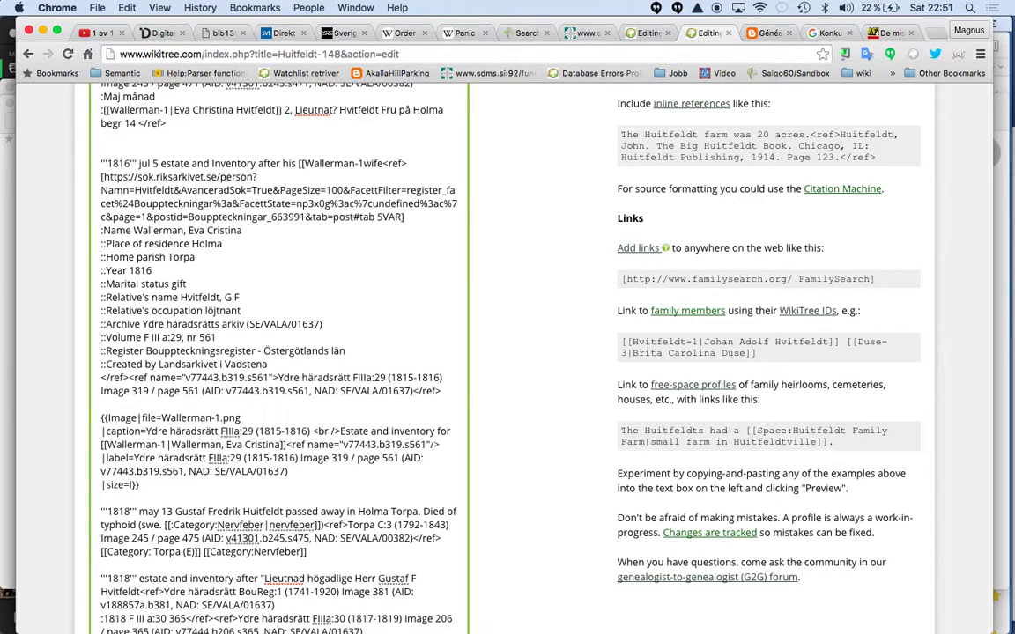
{"action": "type", "text": "|"}
{"action": "scroll", "coordinate": [445, 203], "scroll_direction": "up", "scroll_amount": 3}
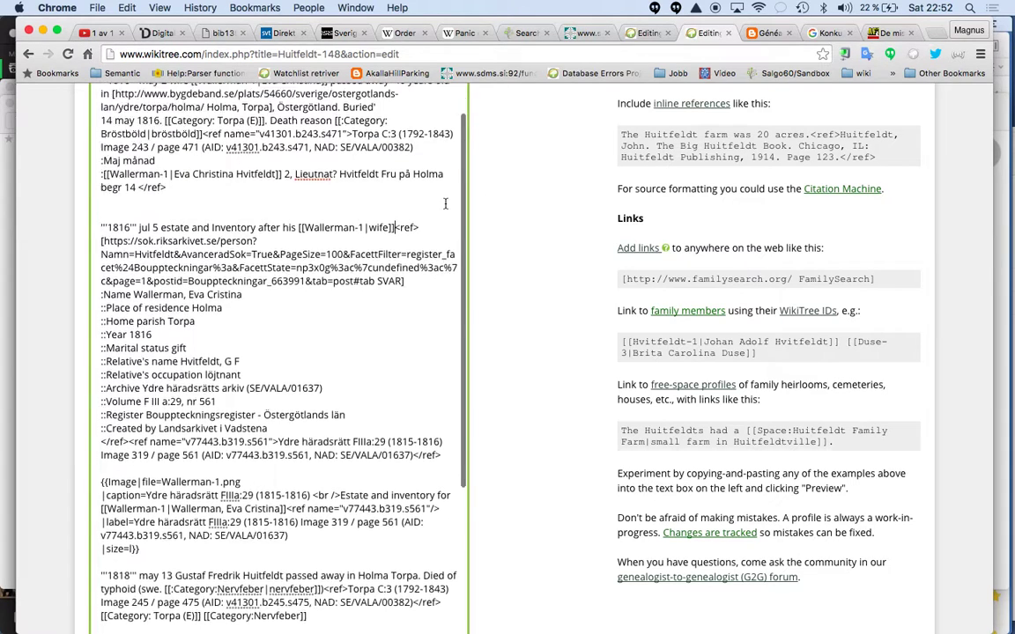
Step: Preview the biography and check the new "wife" link along with the place and category links in the 1816 entries
{"action": "scroll", "coordinate": [445, 203], "scroll_direction": "down", "scroll_amount": 15}
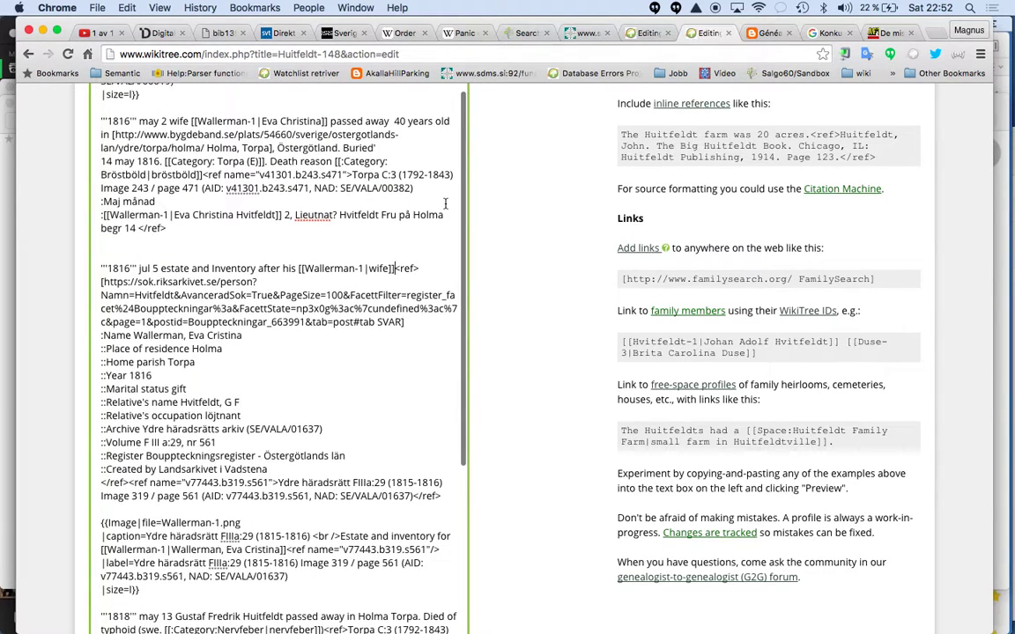
{"action": "left_click", "coordinate": [500, 135]}
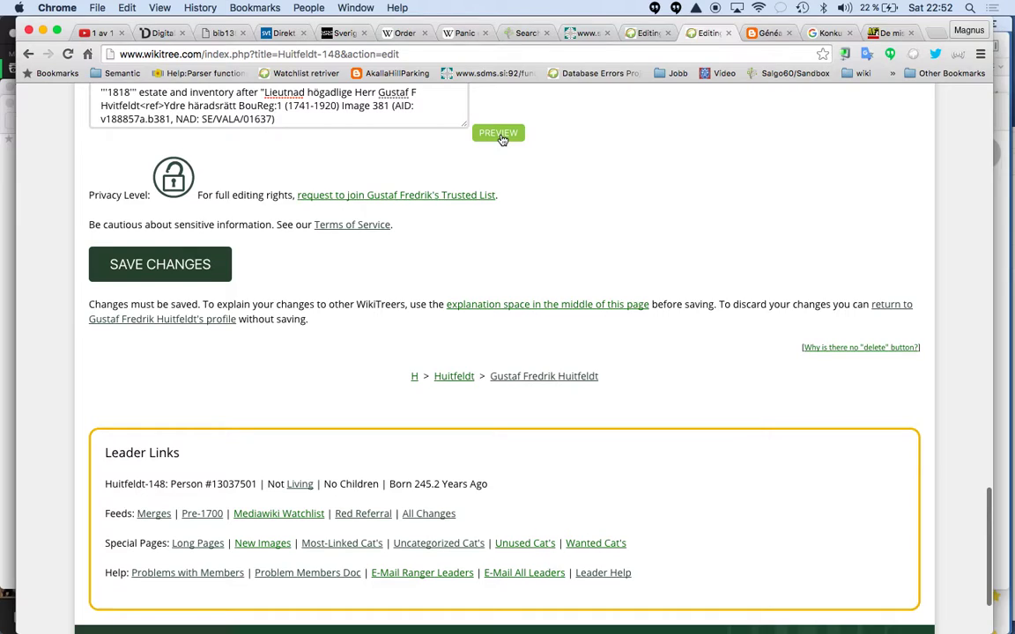
{"action": "scroll", "coordinate": [500, 139], "scroll_direction": "down", "scroll_amount": 5}
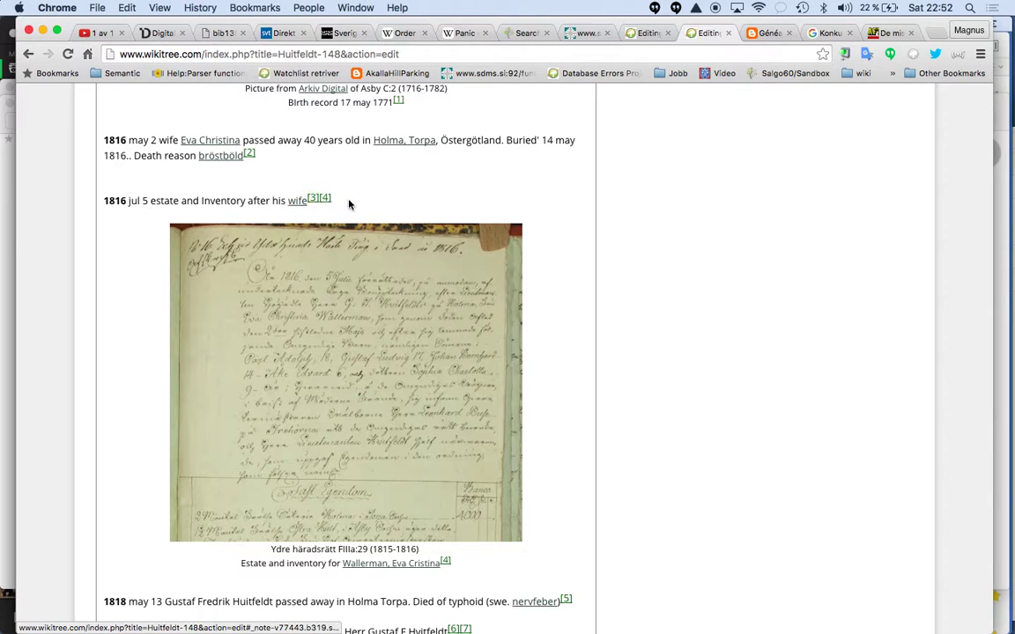
{"action": "scroll", "coordinate": [546, 231], "scroll_direction": "up", "scroll_amount": 2}
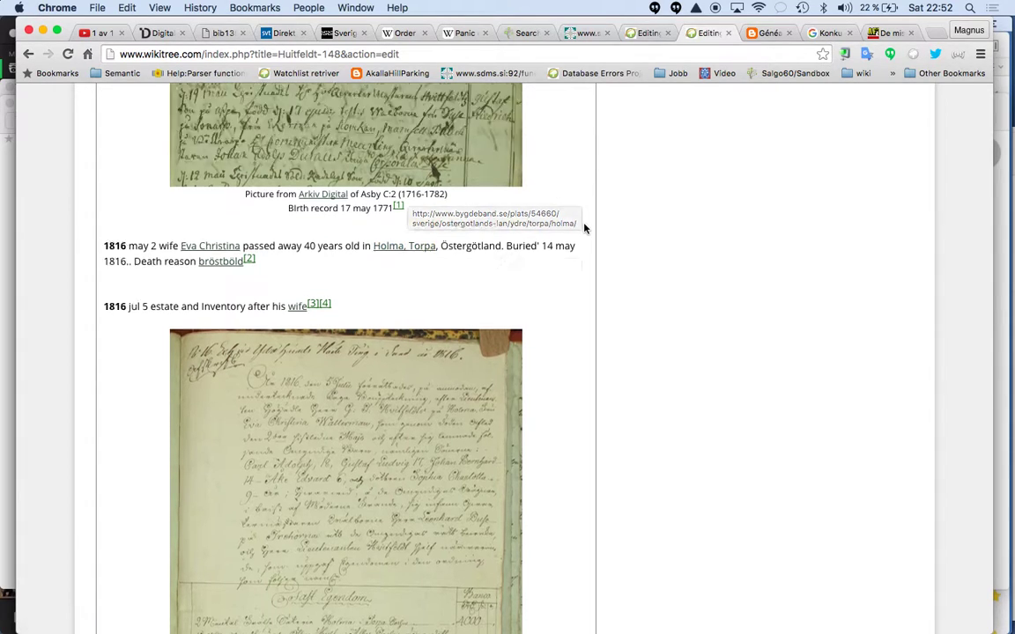
{"action": "scroll", "coordinate": [584, 226], "scroll_direction": "down", "scroll_amount": 15}
Step: Save the biography changes without an explanation and return to the public profile page
{"action": "scroll", "coordinate": [584, 226], "scroll_direction": "up", "scroll_amount": 8}
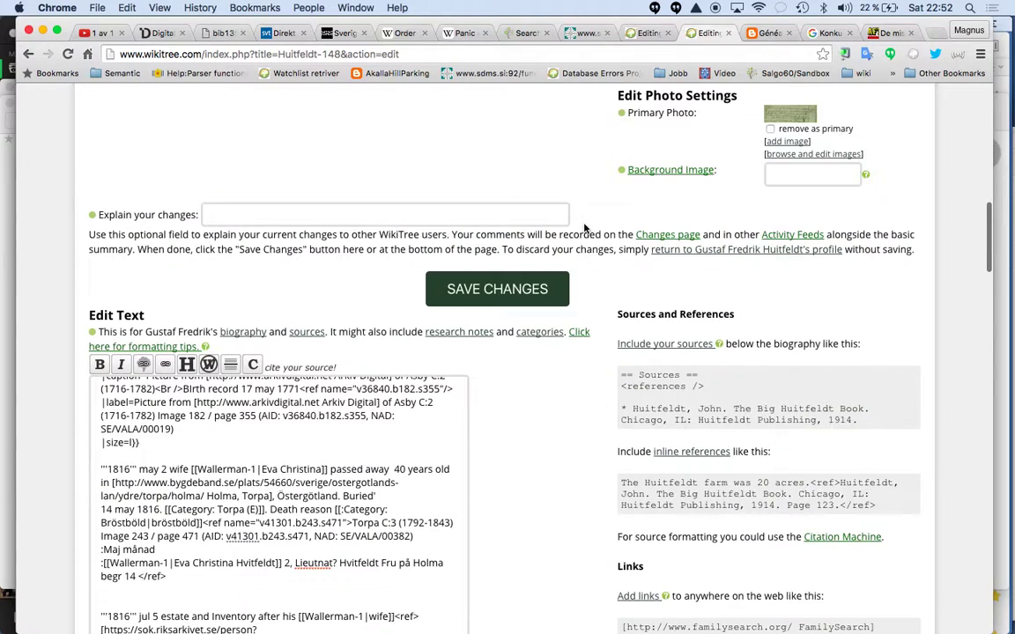
{"action": "left_click", "coordinate": [493, 290]}
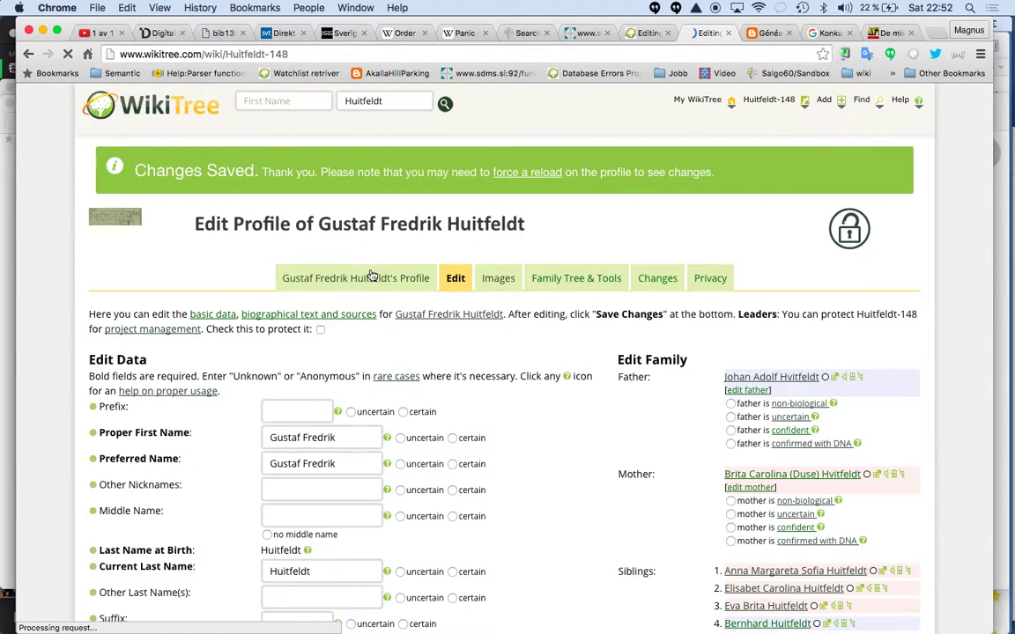
{"action": "left_click", "coordinate": [370, 280]}
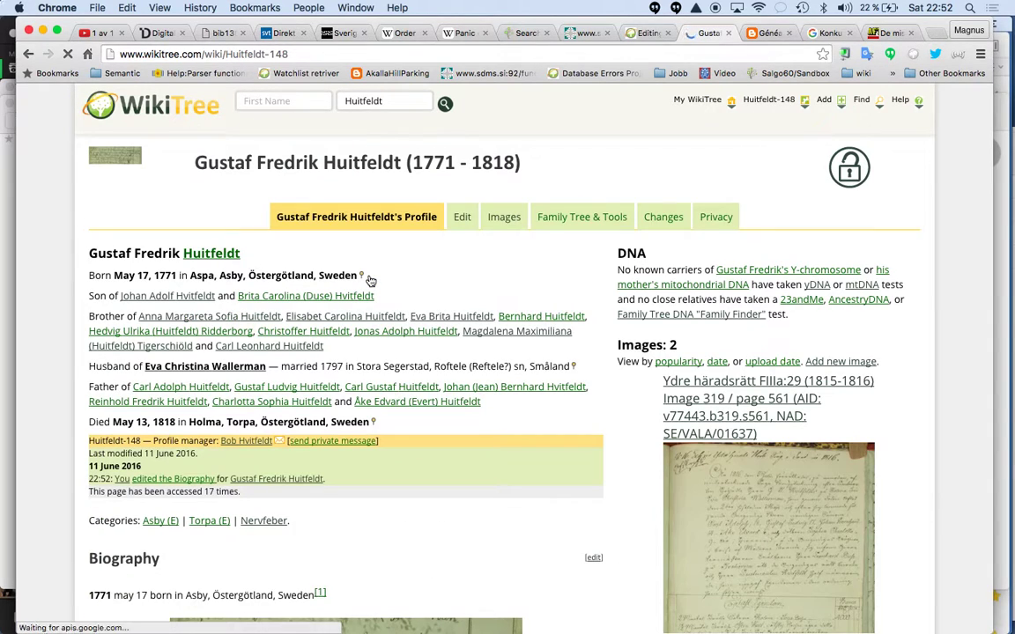
Step: Open the Asby (E) category from the profile and follow its parish map link
{"action": "scroll", "coordinate": [430, 280], "scroll_direction": "down", "scroll_amount": 5}
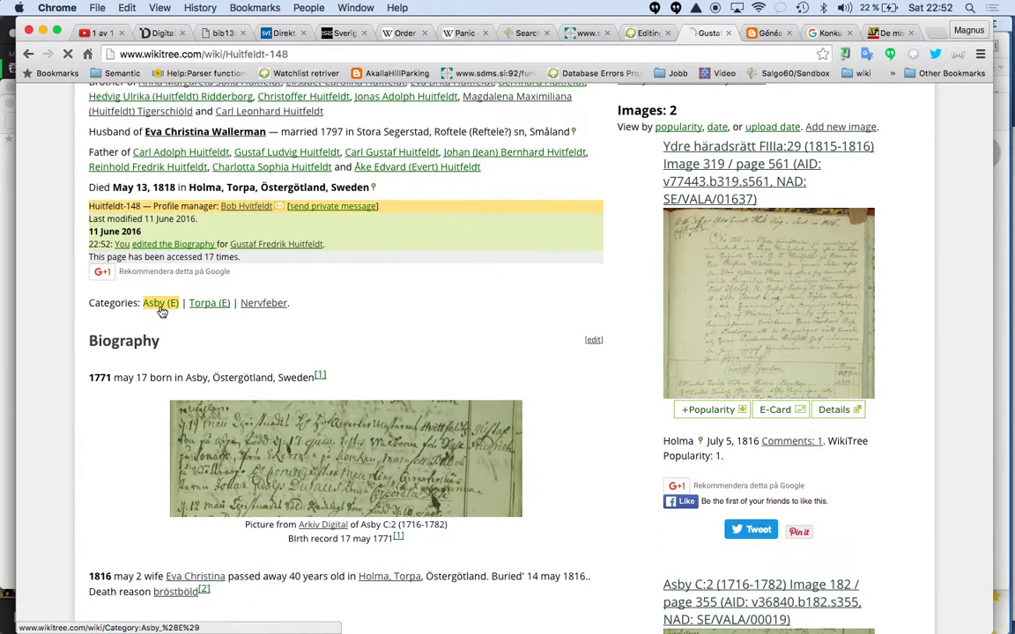
{"action": "scroll", "coordinate": [162, 311], "scroll_direction": "down", "scroll_amount": 2}
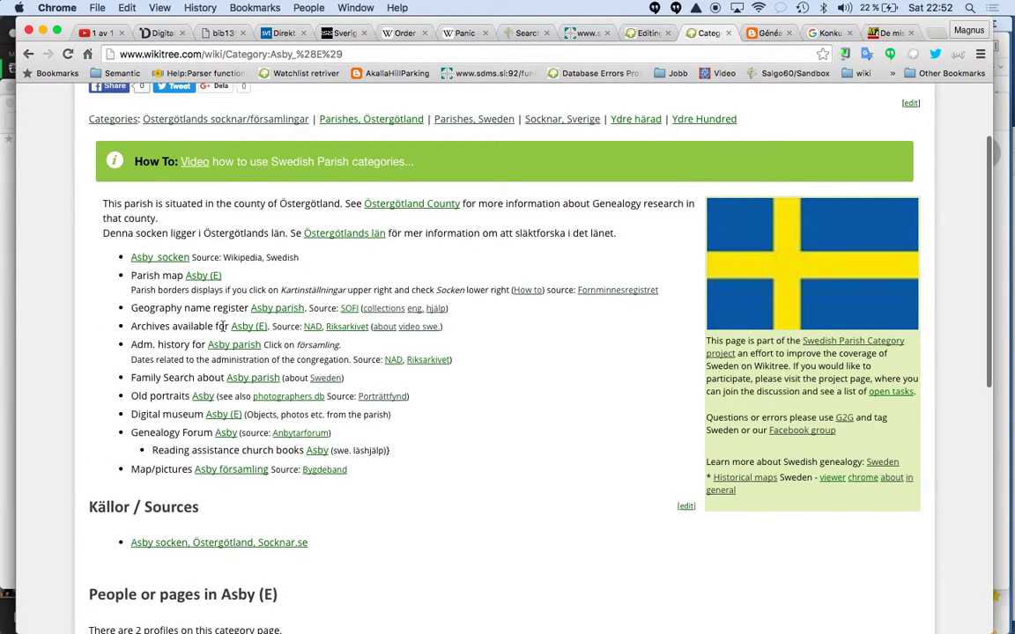
{"action": "left_click", "coordinate": [204, 277]}
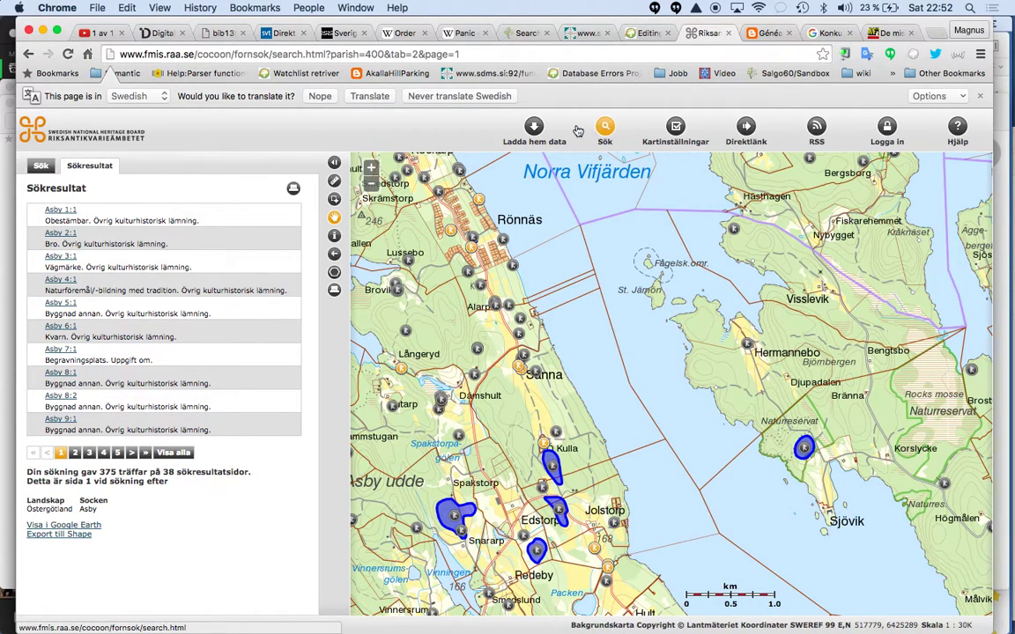
Step: Enable the Socken map layer to display parish borders, and collapse the map settings
{"action": "left_click", "coordinate": [604, 127]}
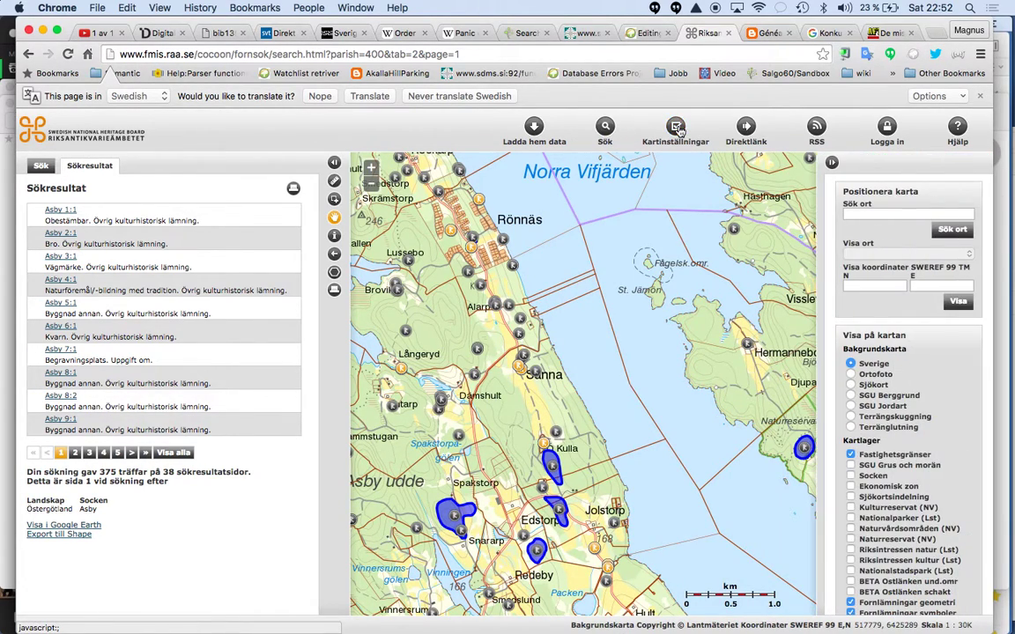
{"action": "left_click", "coordinate": [869, 475]}
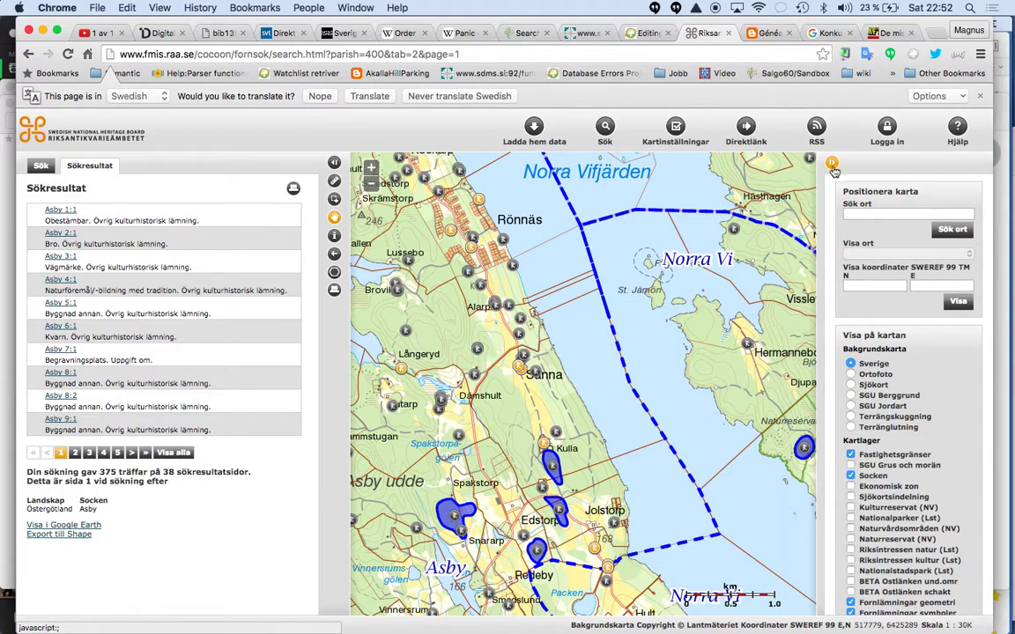
{"action": "left_click", "coordinate": [833, 169]}
Step: Enlarge the map area, examine the borders of Asby parish at 1:60K, and return to the category page
{"action": "left_click_drag", "start_coordinate": [657, 330], "coordinate": [759, 294]}
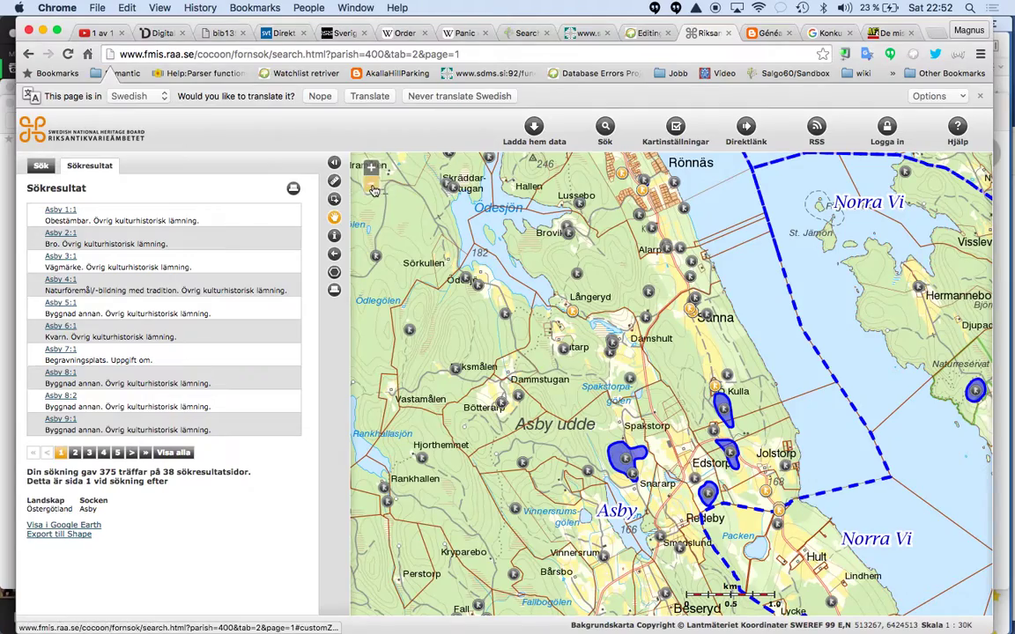
{"action": "left_click", "coordinate": [334, 162]}
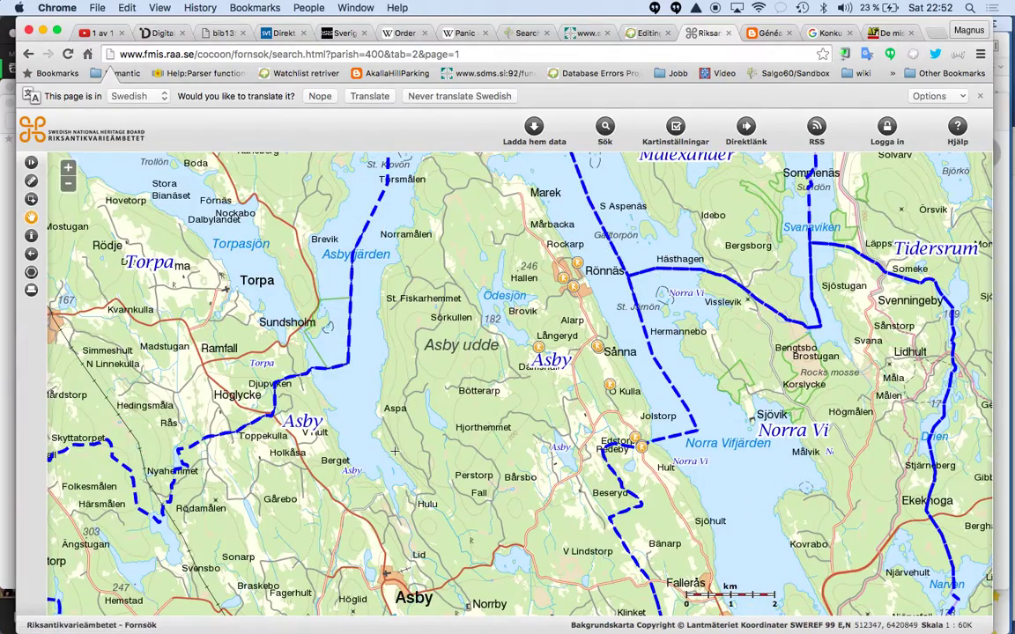
{"action": "left_click_drag", "start_coordinate": [352, 409], "coordinate": [454, 272]}
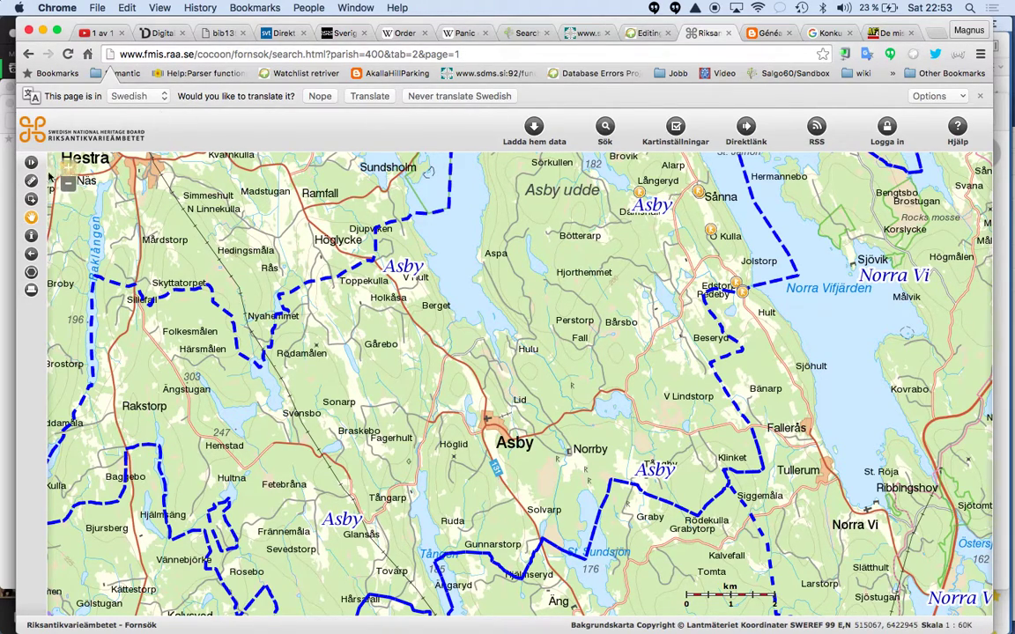
{"action": "left_click", "coordinate": [32, 163]}
{"action": "left_click", "coordinate": [30, 55]}
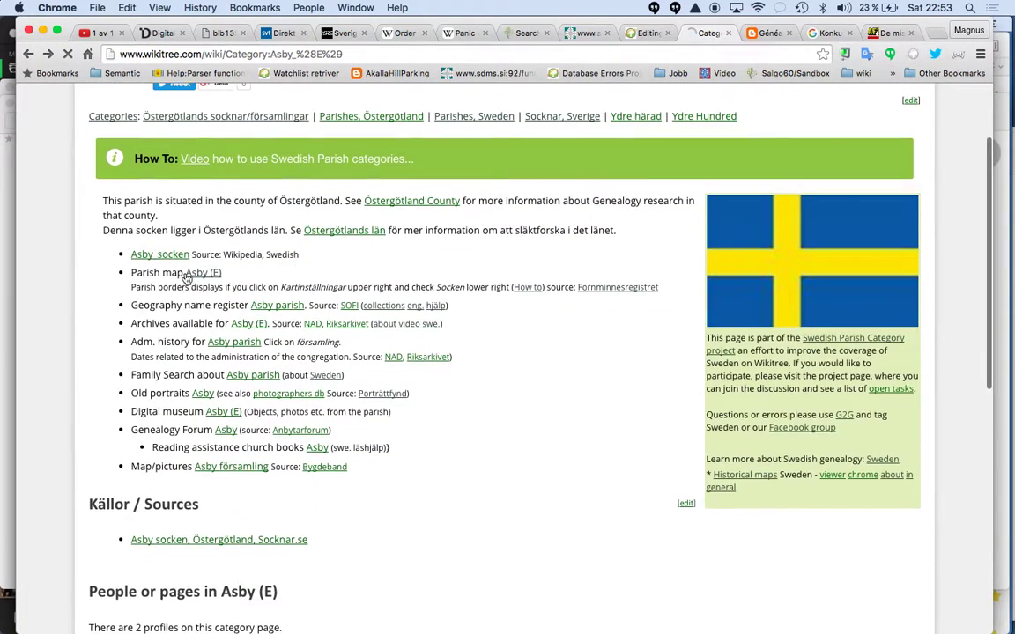
Step: Open the Swedish Wikipedia article Asby socken, look through it down to its references, and return to the category page
{"action": "left_click", "coordinate": [176, 261]}
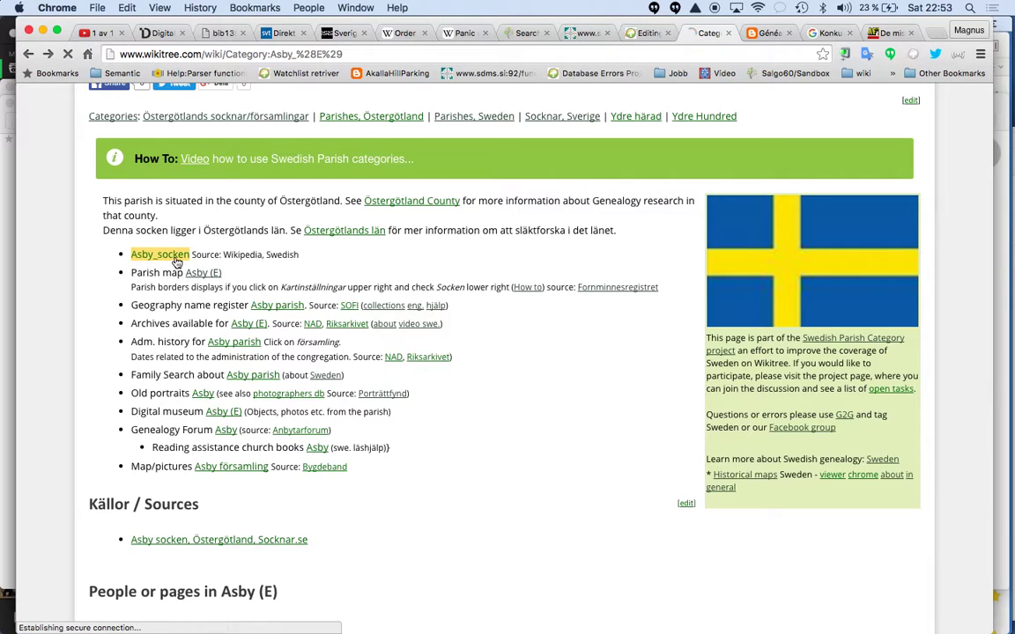
{"action": "scroll", "coordinate": [483, 297], "scroll_direction": "down", "scroll_amount": 15}
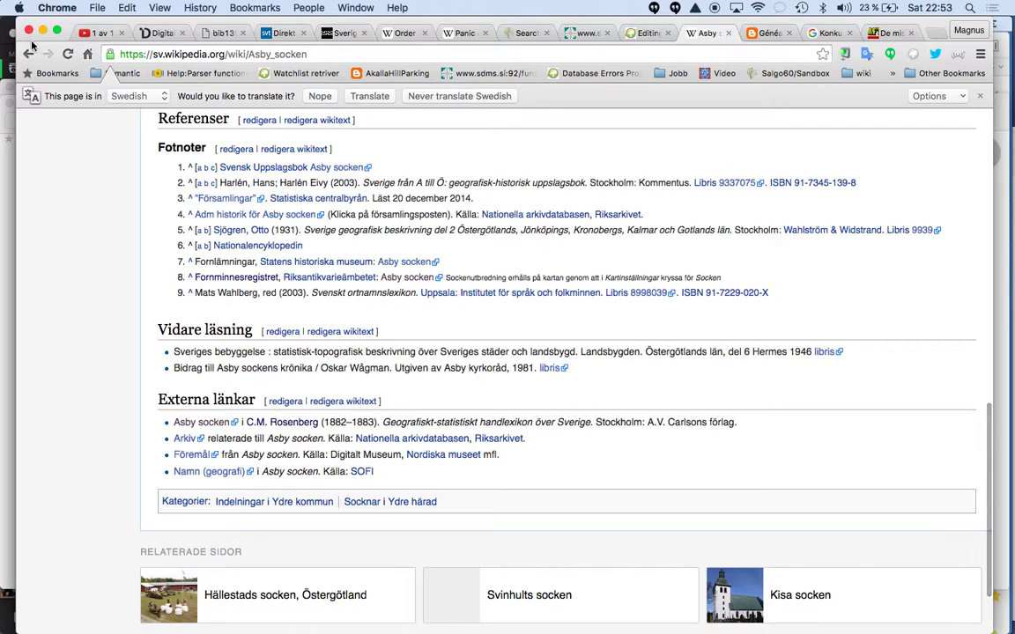
{"action": "key", "text": "super+bracketleft"}
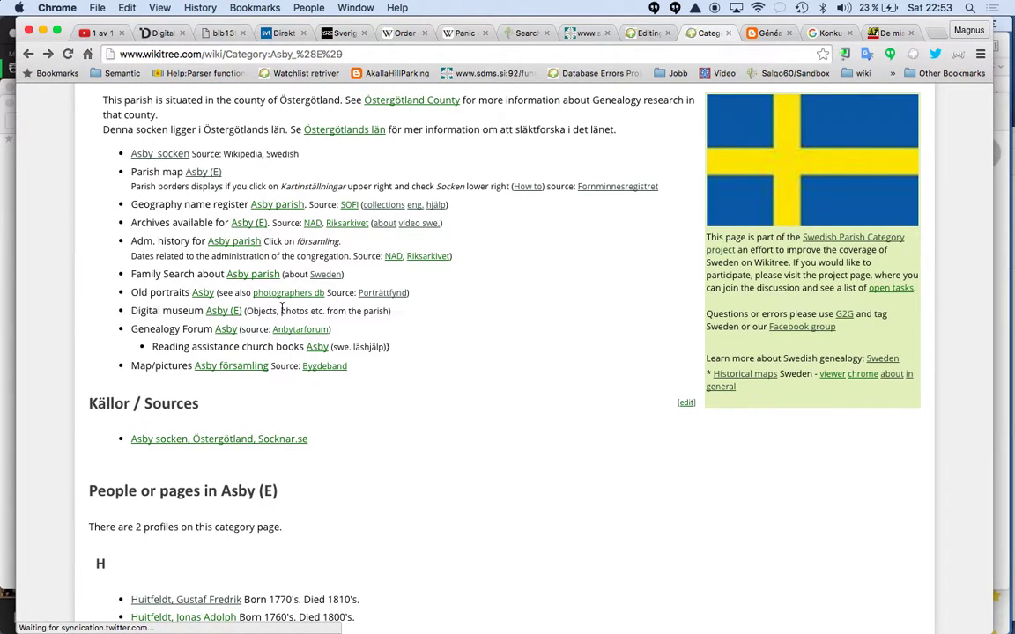
Step: View the Bygdeband map and pictures page for Asby församling, then go back to the category page
{"action": "left_click", "coordinate": [224, 368]}
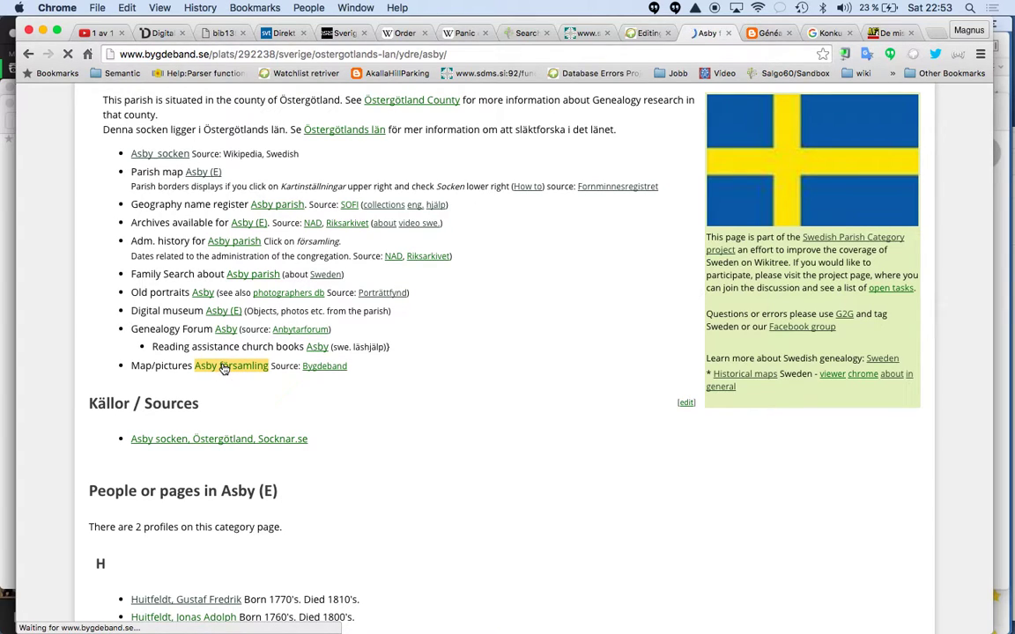
{"action": "scroll", "coordinate": [76, 378], "scroll_direction": "down", "scroll_amount": 6}
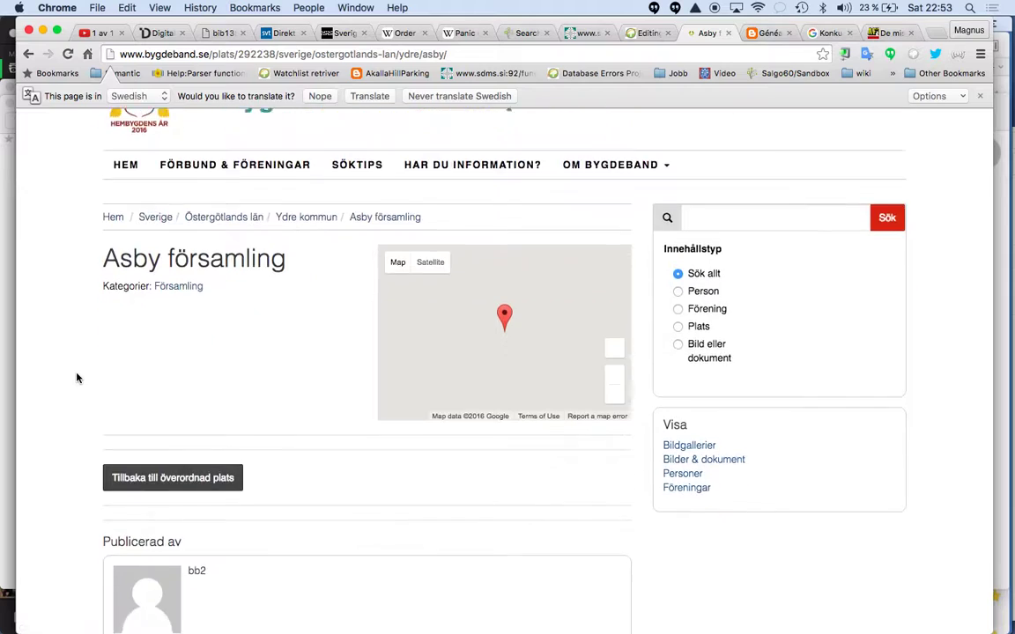
{"action": "scroll", "coordinate": [76, 378], "scroll_direction": "up", "scroll_amount": 2}
{"action": "scroll", "coordinate": [76, 378], "scroll_direction": "up", "scroll_amount": 2}
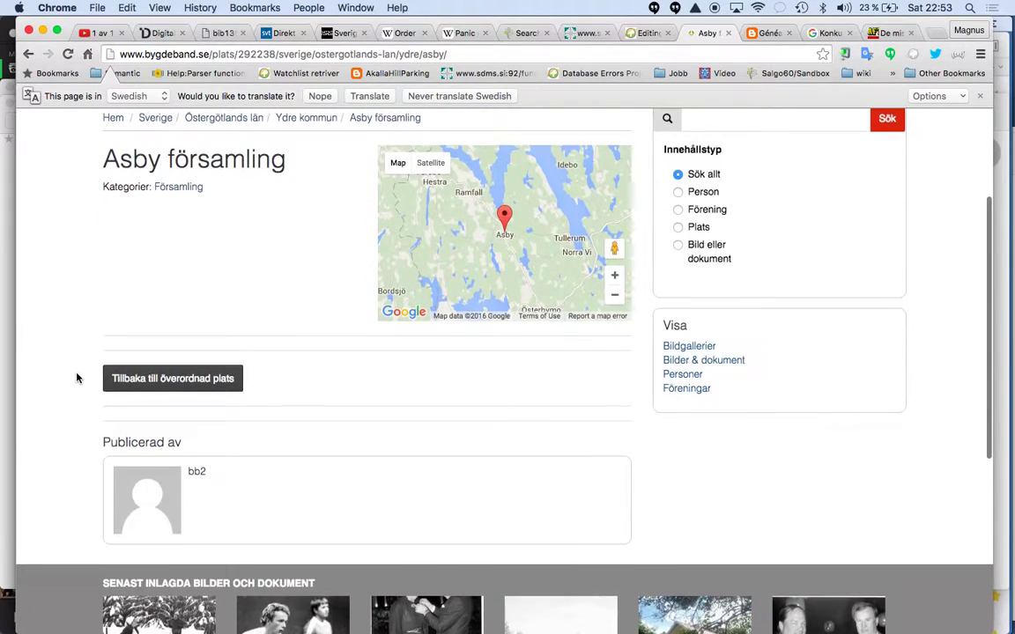
{"action": "left_click", "coordinate": [29, 54]}
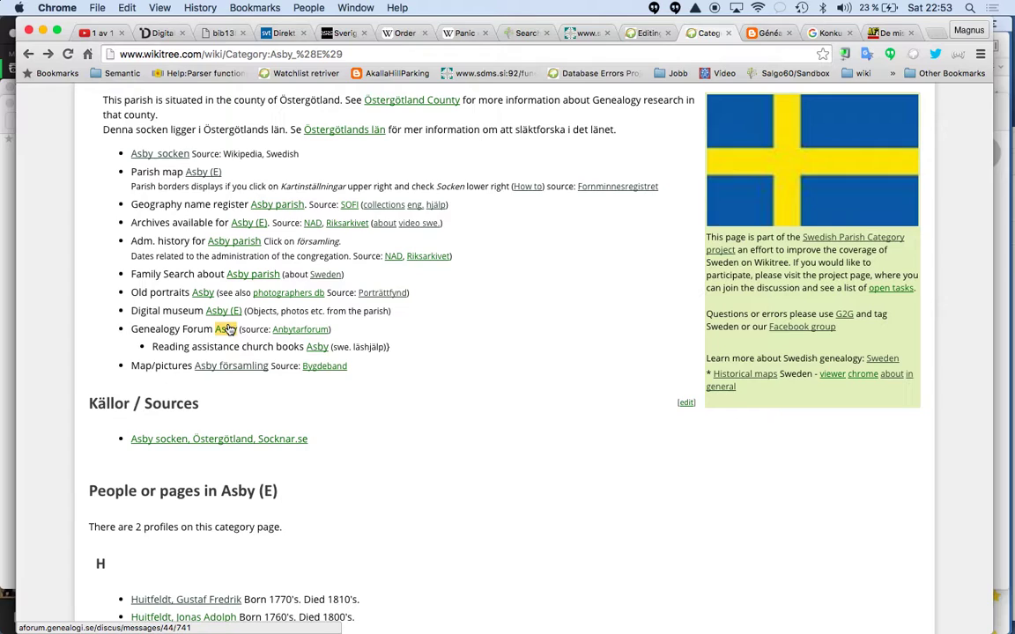
Step: Open the old portraits collection for Asby from the category page and browse its photographs
{"action": "left_click", "coordinate": [206, 296]}
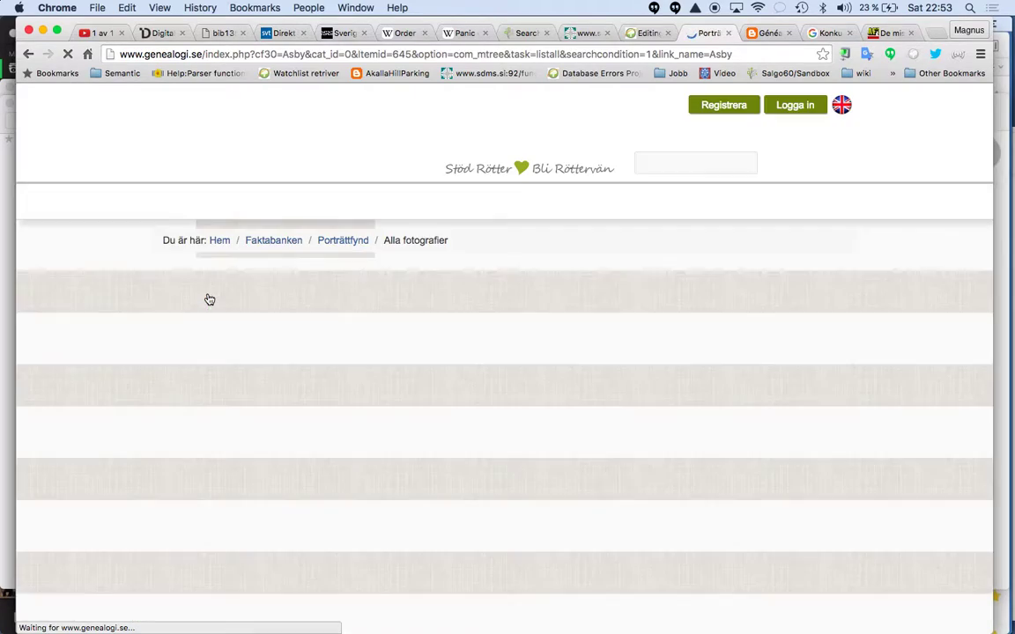
{"action": "scroll", "coordinate": [208, 299], "scroll_direction": "down", "scroll_amount": 10}
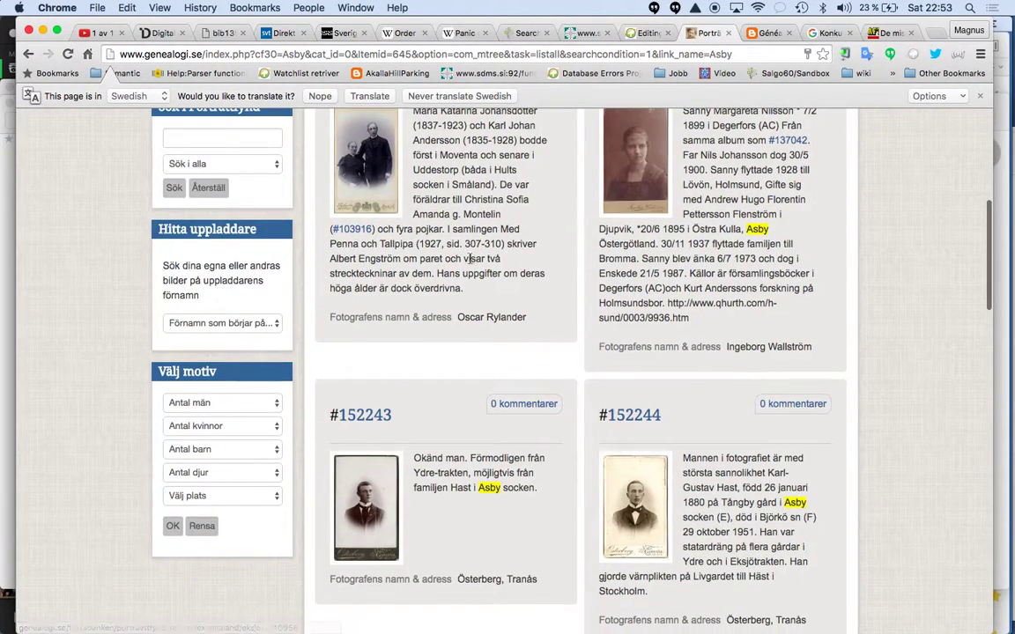
Step: Look through the rest of the Asby portraits to the end of the results and return to the search form
{"action": "scroll", "coordinate": [445, 302], "scroll_direction": "down", "scroll_amount": 15}
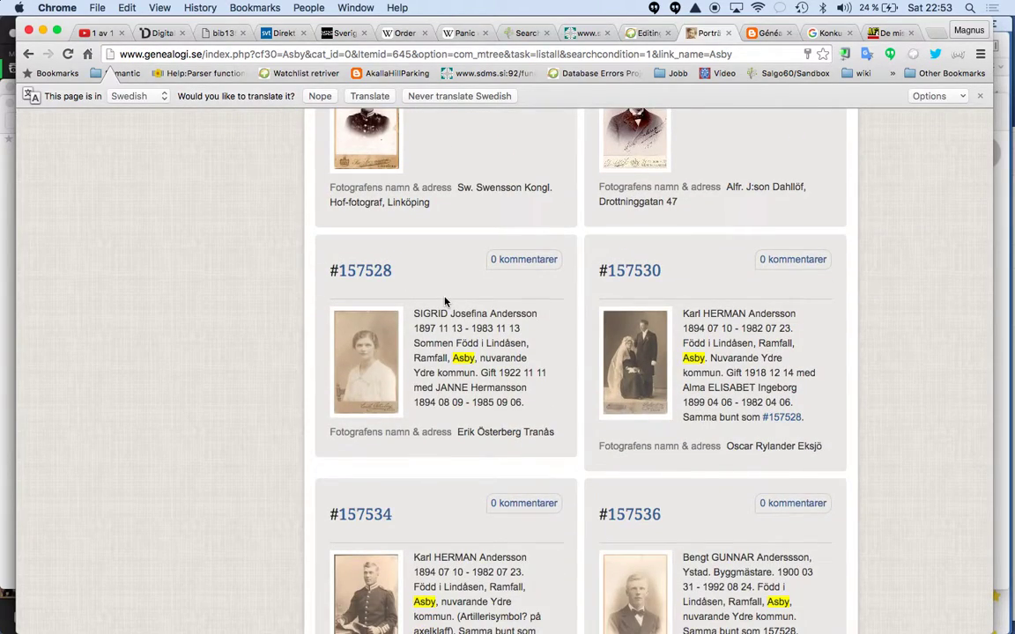
{"action": "scroll", "coordinate": [445, 301], "scroll_direction": "down", "scroll_amount": 8}
{"action": "scroll", "coordinate": [445, 301], "scroll_direction": "down", "scroll_amount": 12}
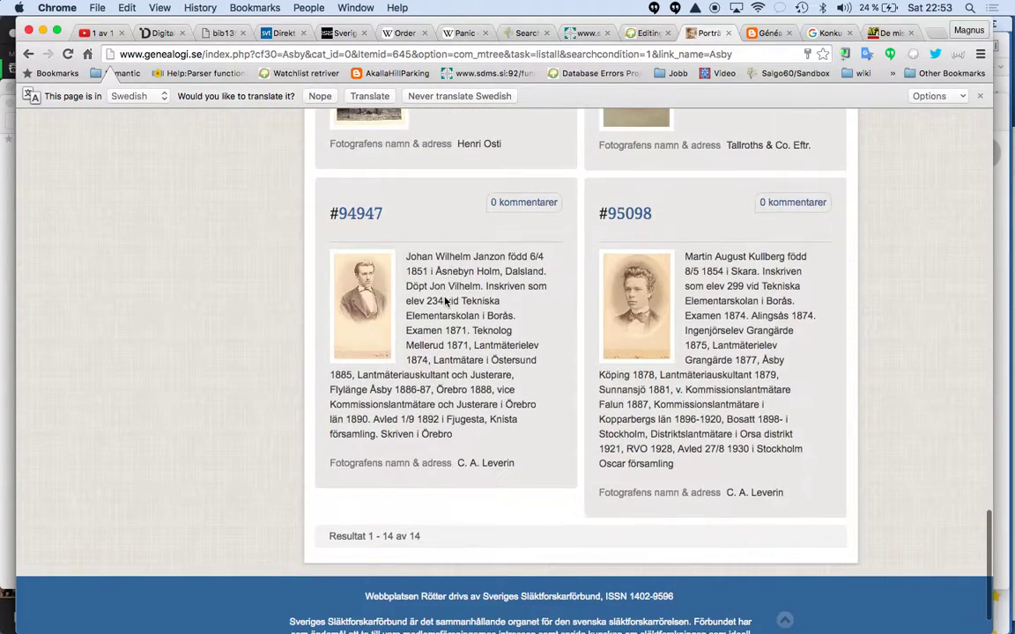
{"action": "scroll", "coordinate": [444, 301], "scroll_direction": "up", "scroll_amount": 20}
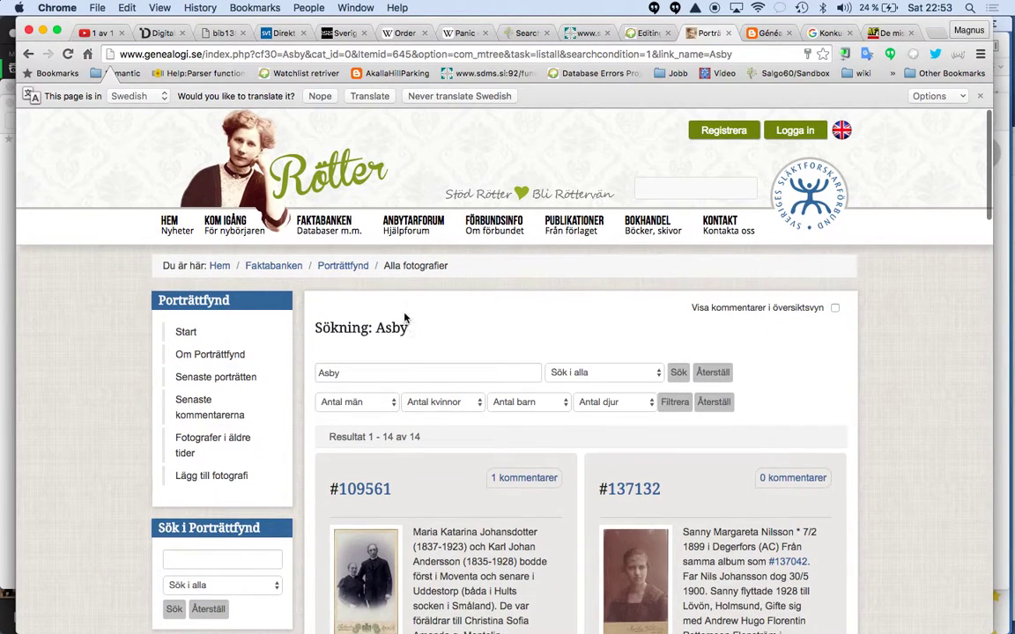
Step: Search the portraits for Asby combined with the family surname, trying one spelling with "u" and one with "v"
{"action": "left_click", "coordinate": [390, 379]}
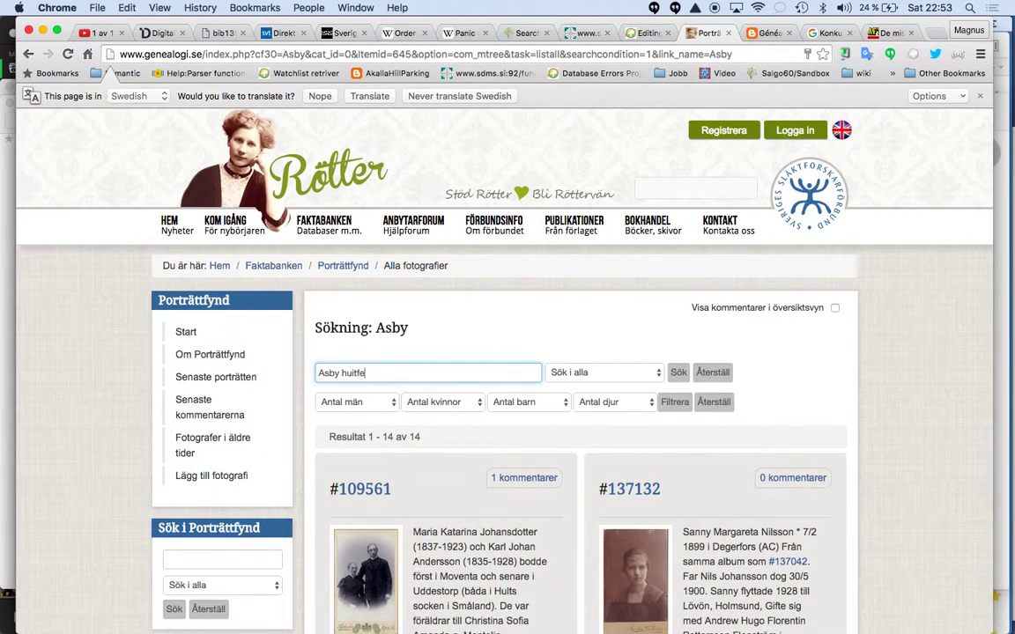
{"action": "key", "text": "Return"}
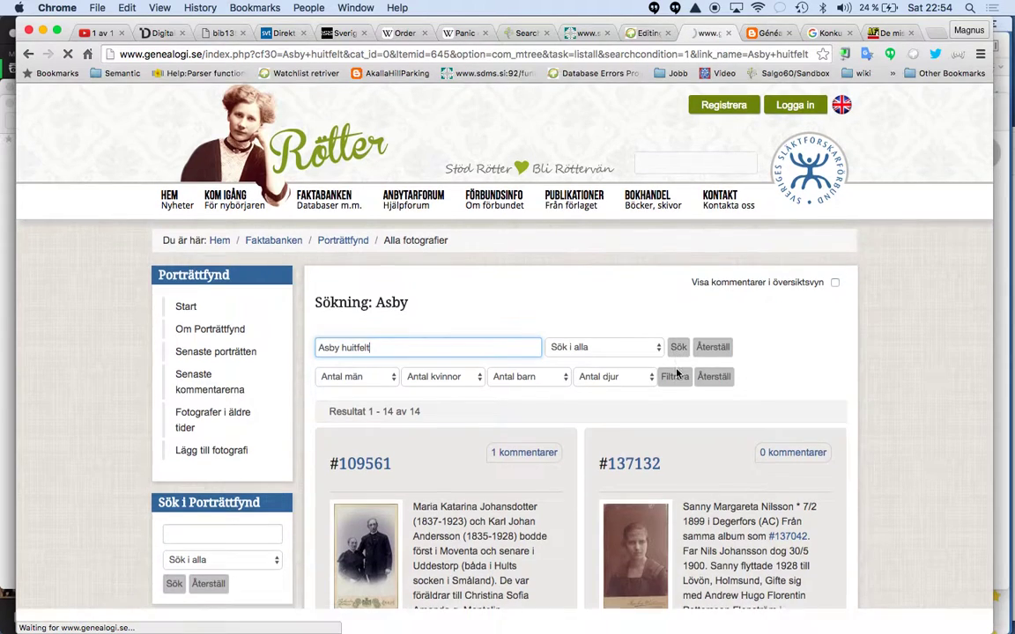
{"action": "left_click", "coordinate": [349, 374]}
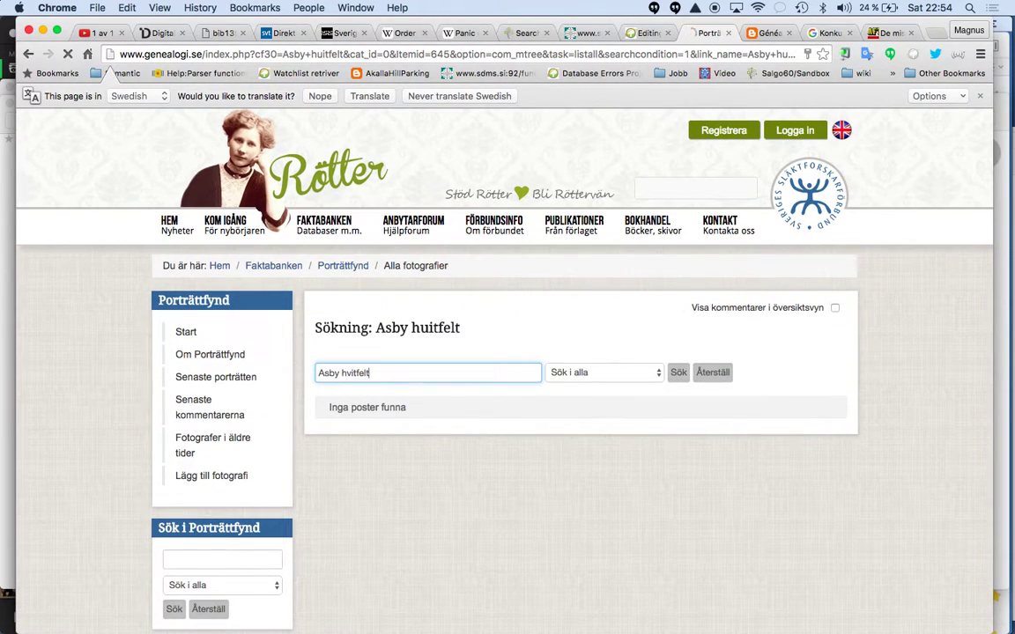
{"action": "key", "text": "Return"}
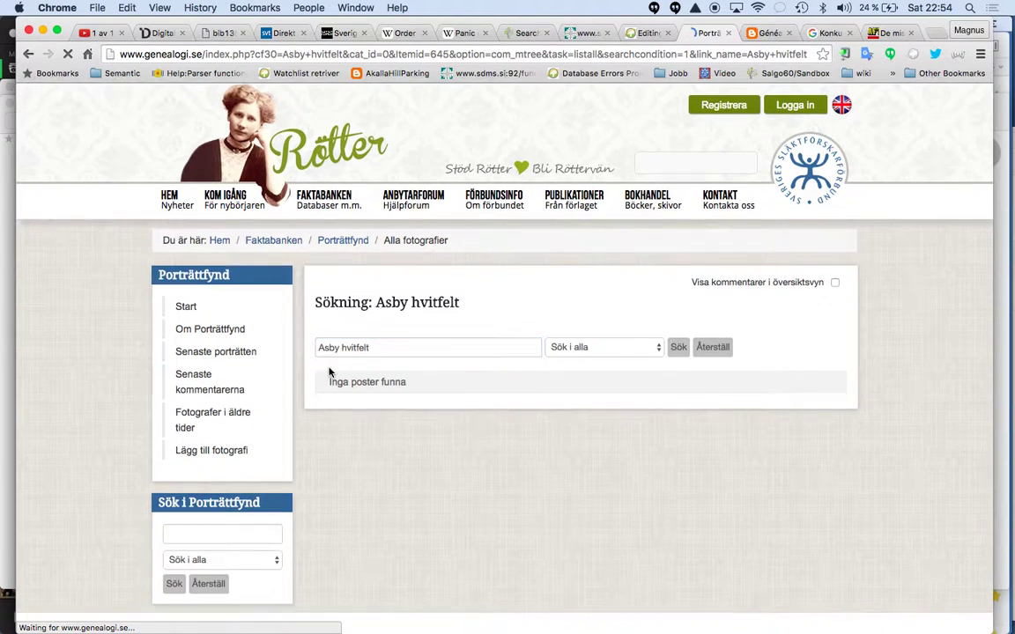
Step: Search the portraits for the family surname alone in its "v" spelling, once ending in "felt" and once in "feldt"
{"action": "double_click", "coordinate": [326, 372]}
{"action": "key", "text": "BackSpace"}
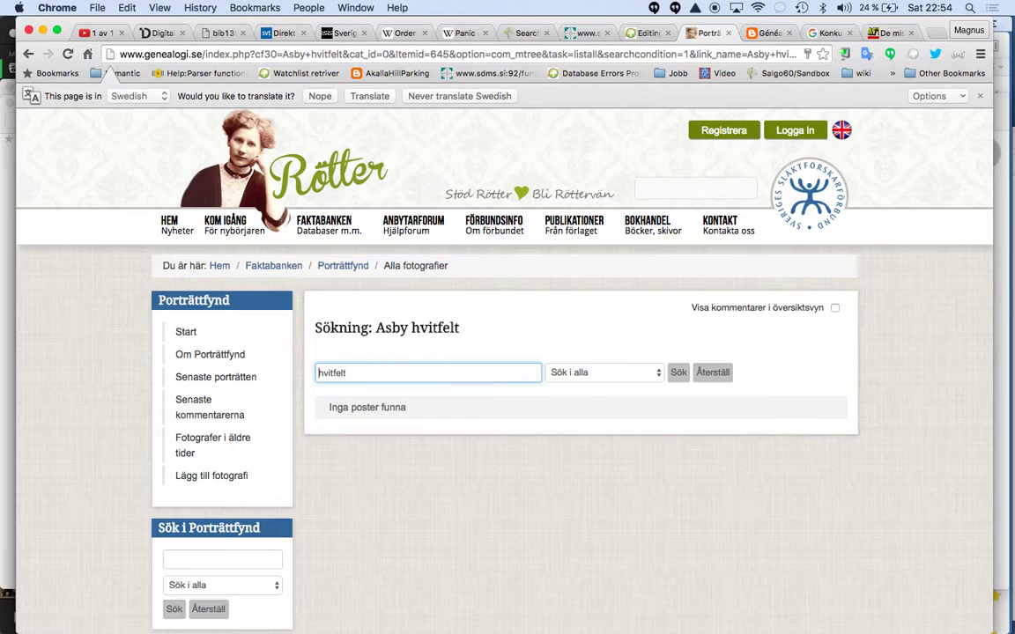
{"action": "key", "text": "Return"}
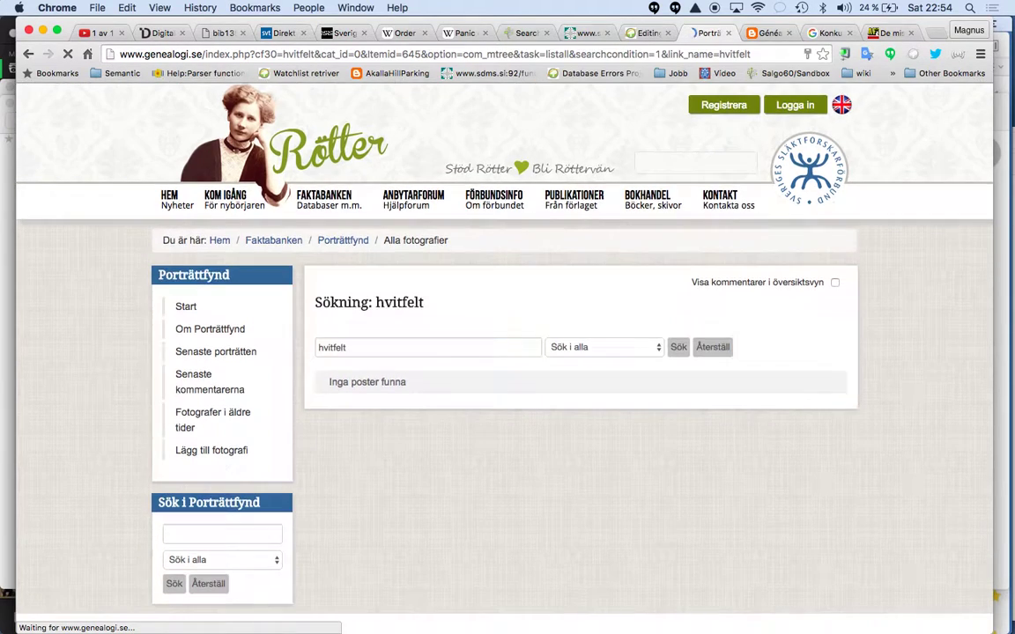
{"action": "left_click", "coordinate": [340, 373]}
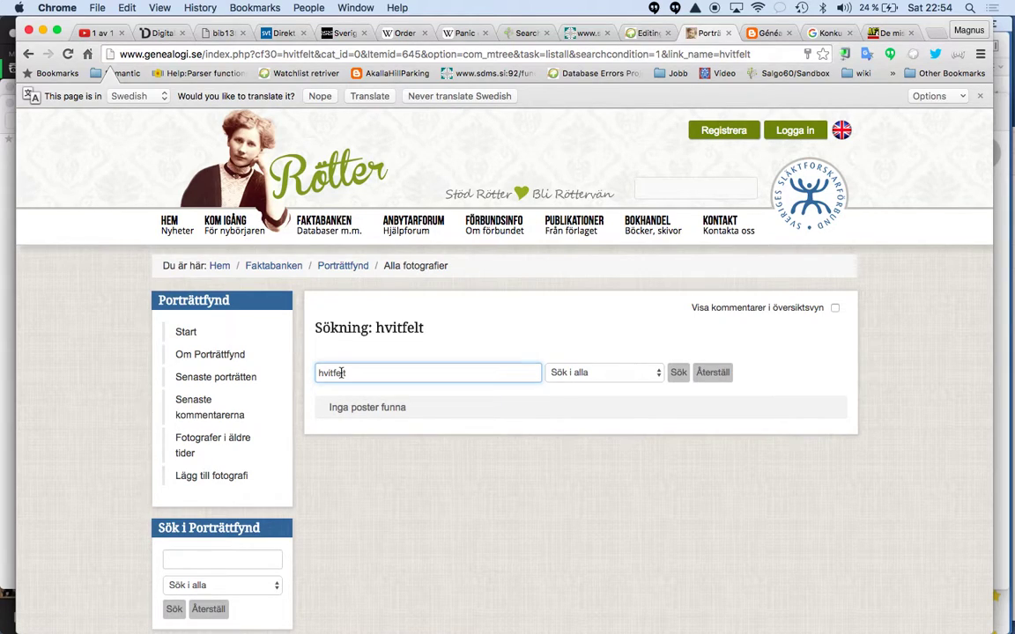
{"action": "type", "text": "d"}
{"action": "key", "text": "Return"}
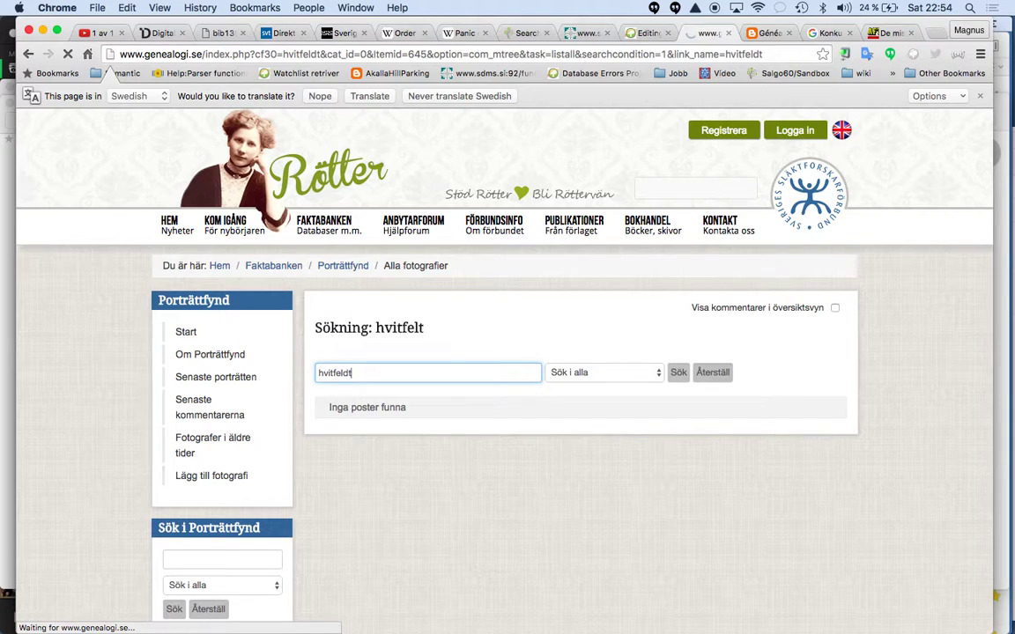
Step: Search the portraits for more spellings of the surname: with "vu", with "u" ending in "feldt", and with "u" ending in "felt"
{"action": "left_click", "coordinate": [326, 374]}
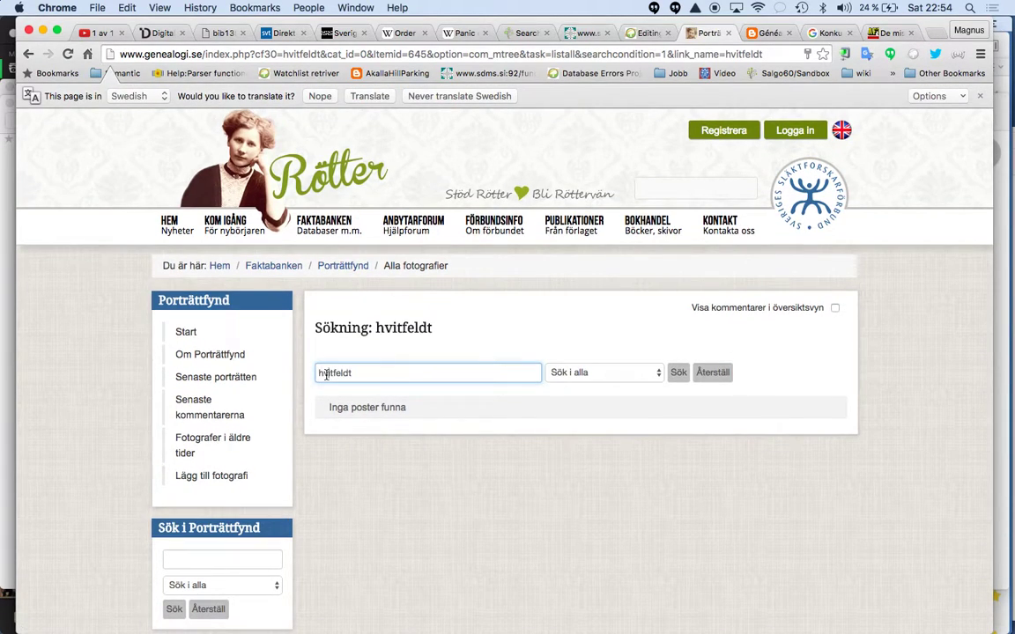
{"action": "type", "text": "u"}
{"action": "key", "text": "Return"}
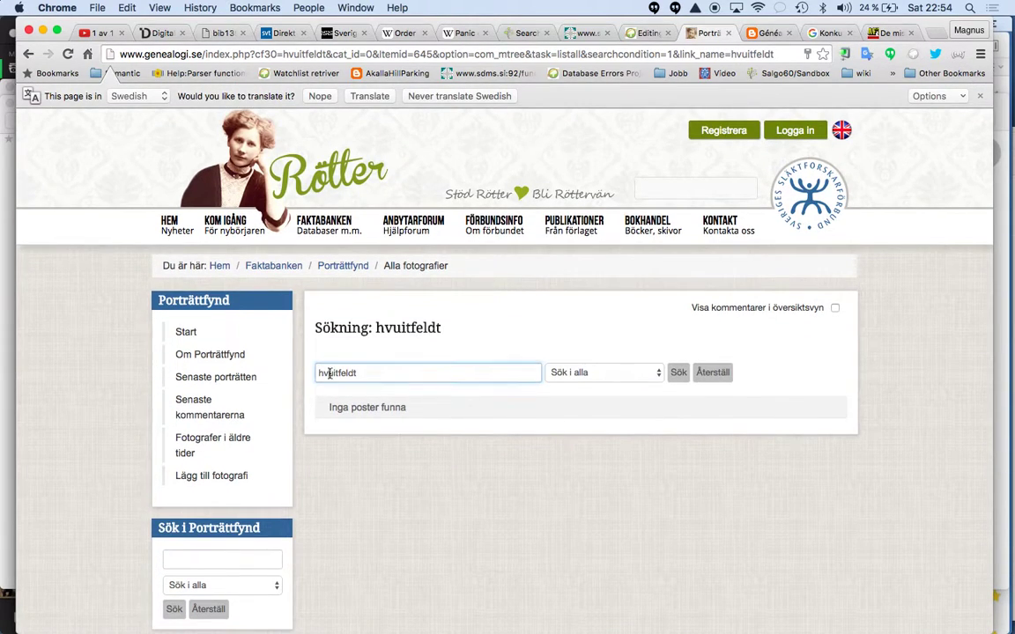
{"action": "key", "text": "Return"}
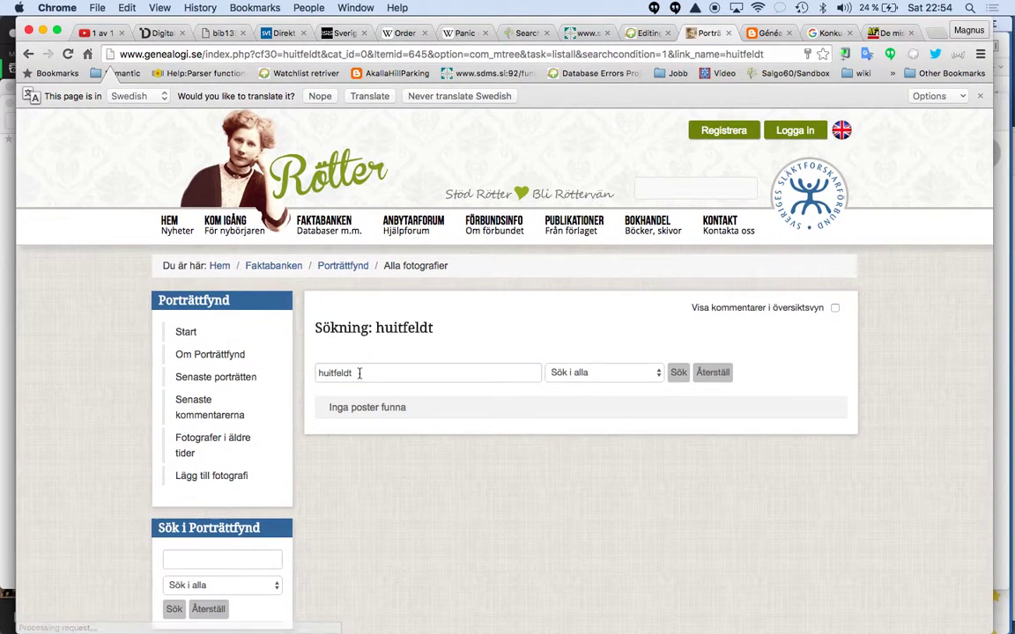
{"action": "left_click", "coordinate": [349, 372]}
{"action": "key", "text": "BackSpace"}
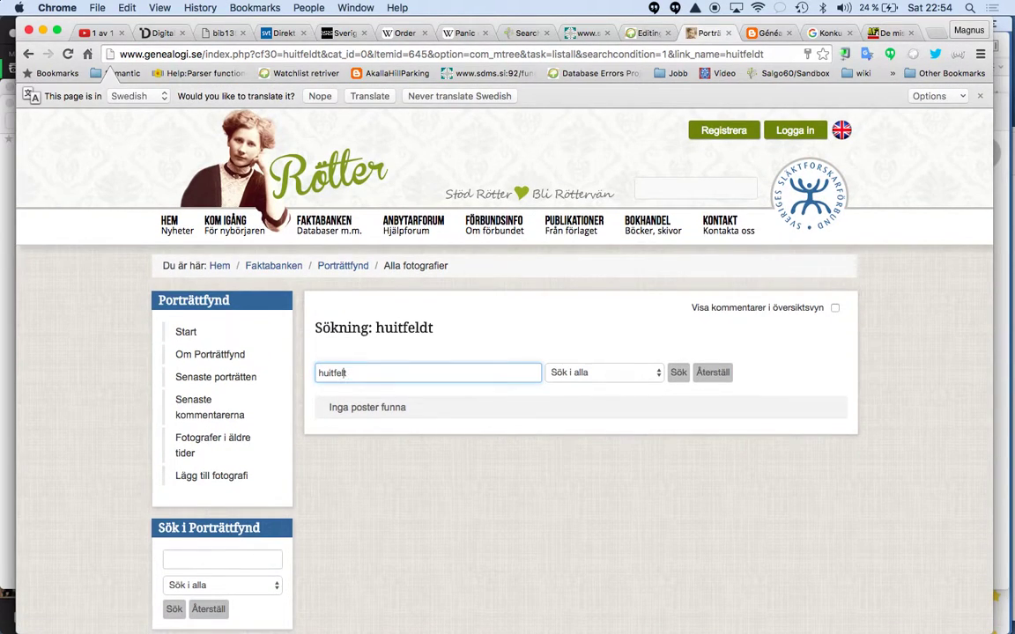
{"action": "key", "text": "Return"}
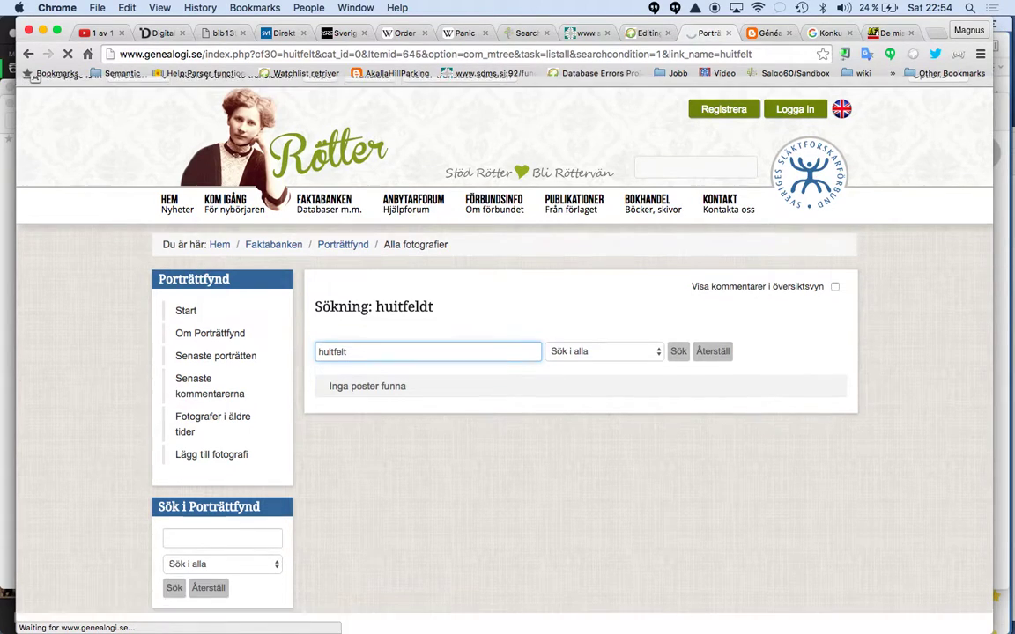
Step: Return to the Asby (E) category page, look over its resource links and listed profiles, and go back to the ancestor's profile
{"action": "left_click_drag", "start_coordinate": [27, 54], "coordinate": [93, 172]}
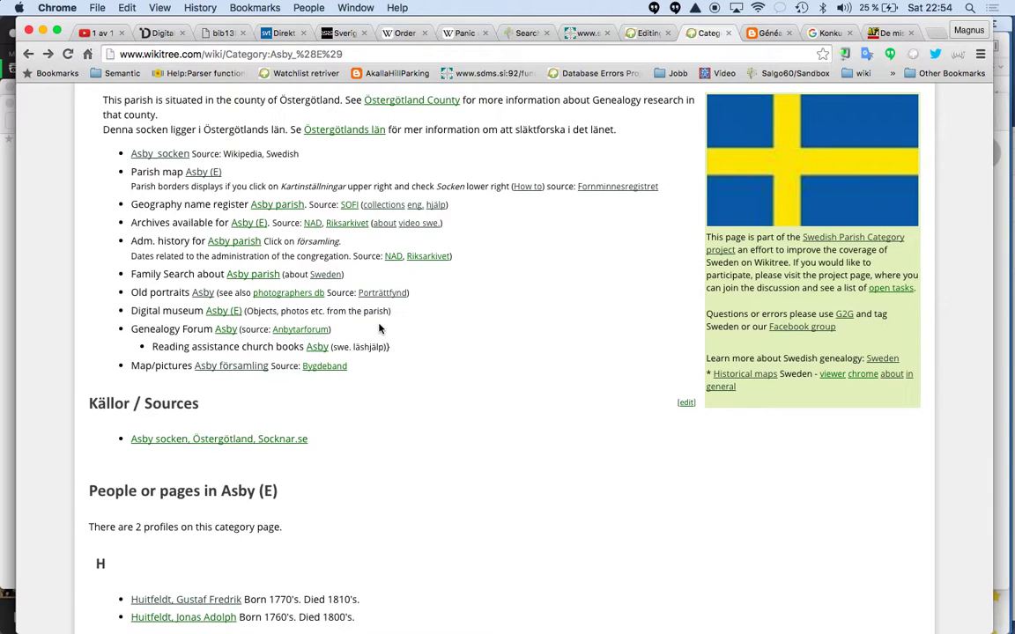
{"action": "scroll", "coordinate": [380, 328], "scroll_direction": "down", "scroll_amount": 3}
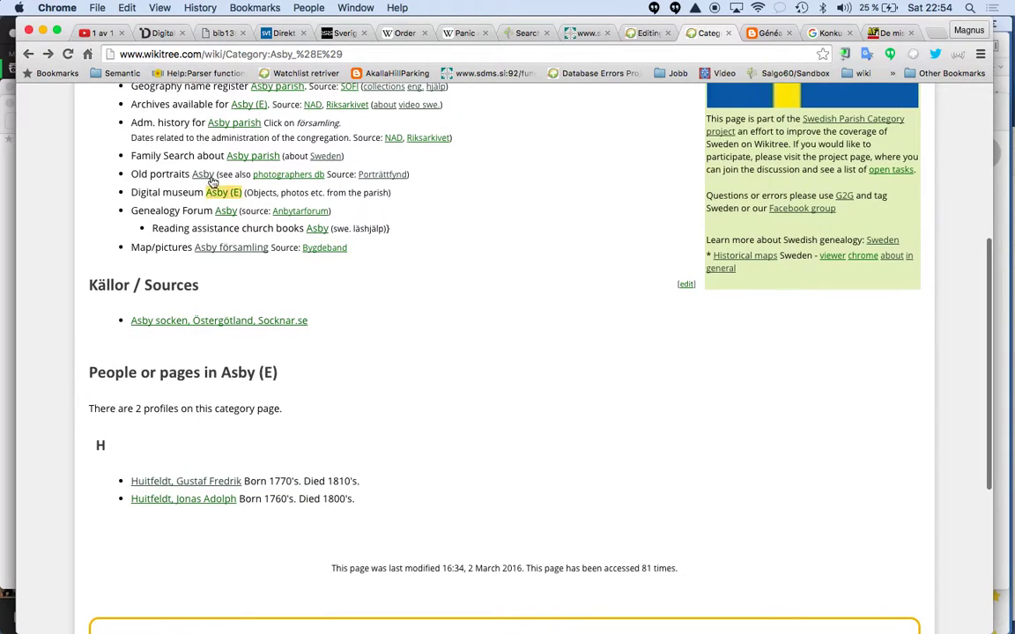
{"action": "left_click", "coordinate": [28, 54]}
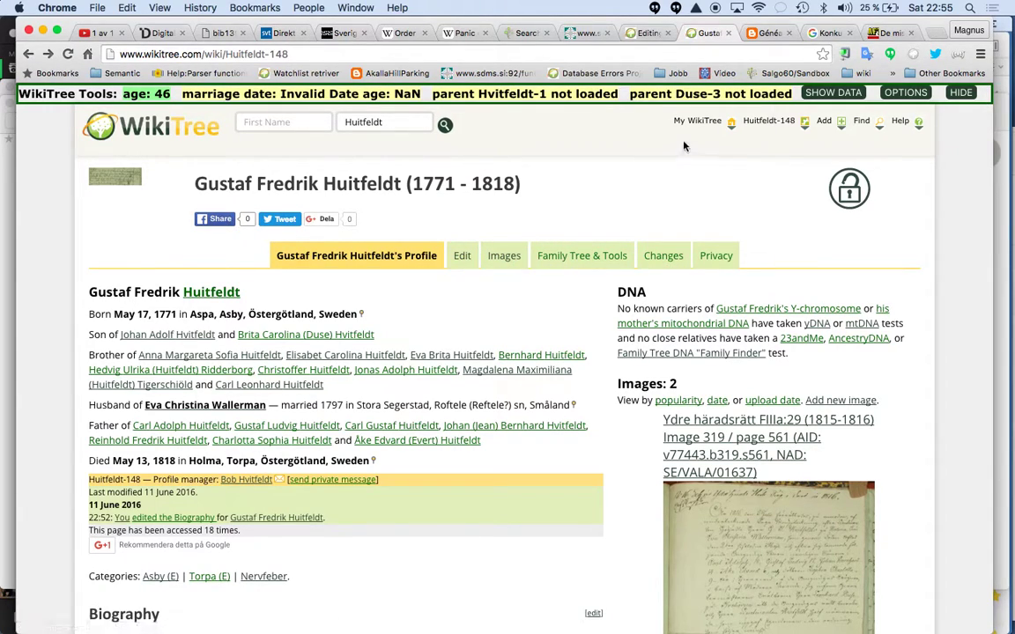
Step: Open the privacy controls of your own WikiTree profile and examine the available levels, including Private with Public Biography and Family Tree
{"action": "mouse_move", "coordinate": [694, 139]}
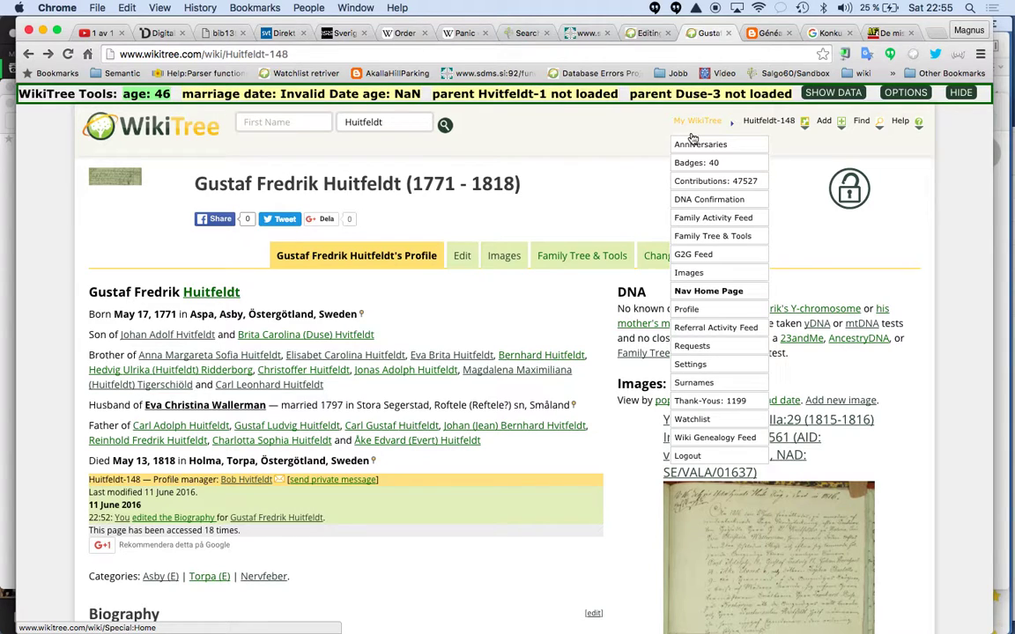
{"action": "left_click", "coordinate": [704, 317]}
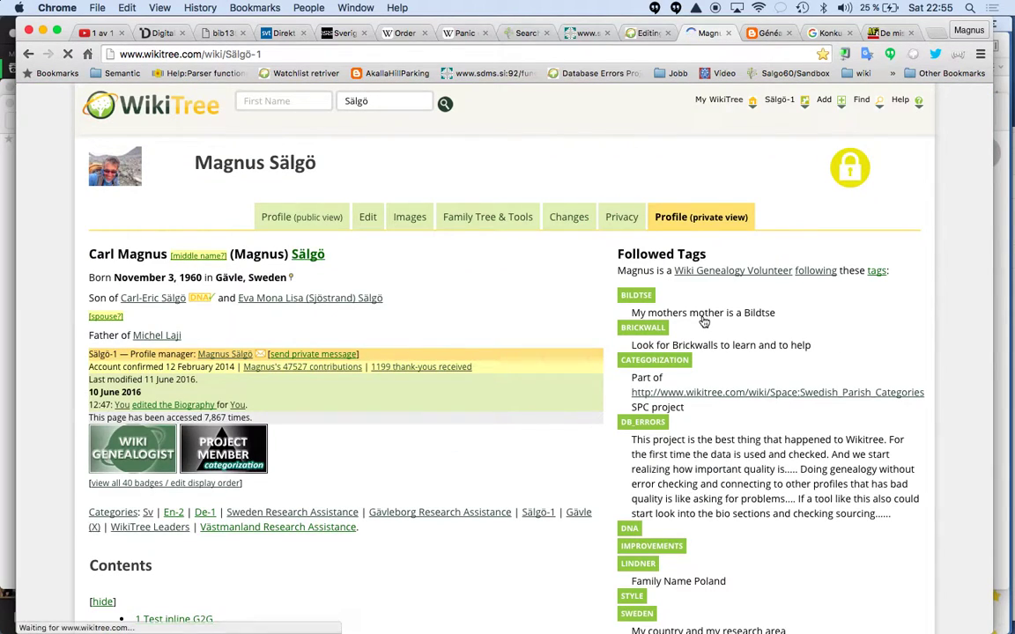
{"action": "left_click", "coordinate": [621, 220]}
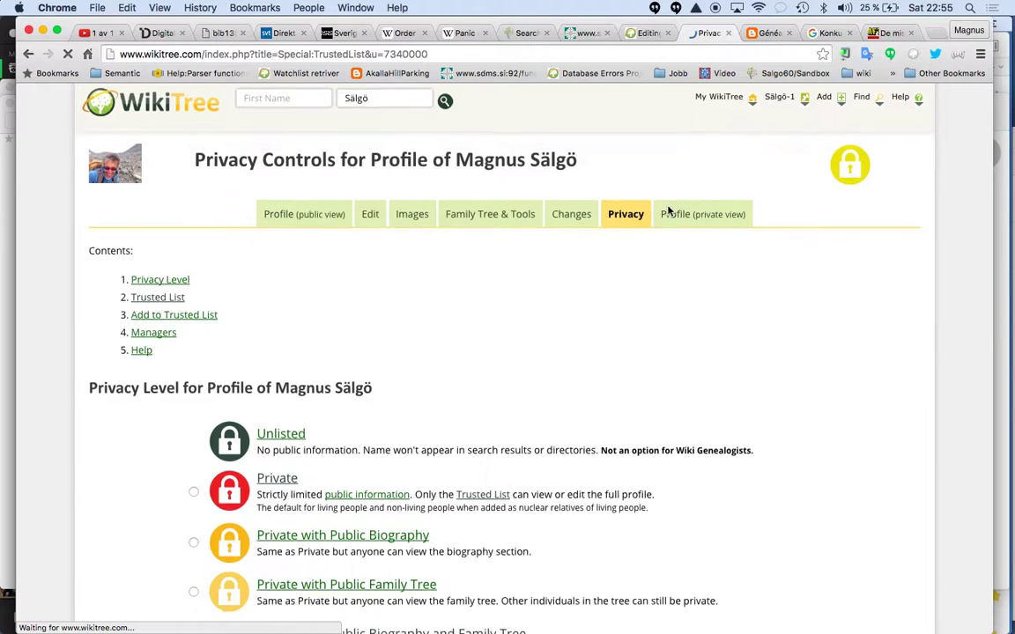
{"action": "scroll", "coordinate": [665, 218], "scroll_direction": "down", "scroll_amount": 6}
{"action": "scroll", "coordinate": [668, 211], "scroll_direction": "up", "scroll_amount": 1}
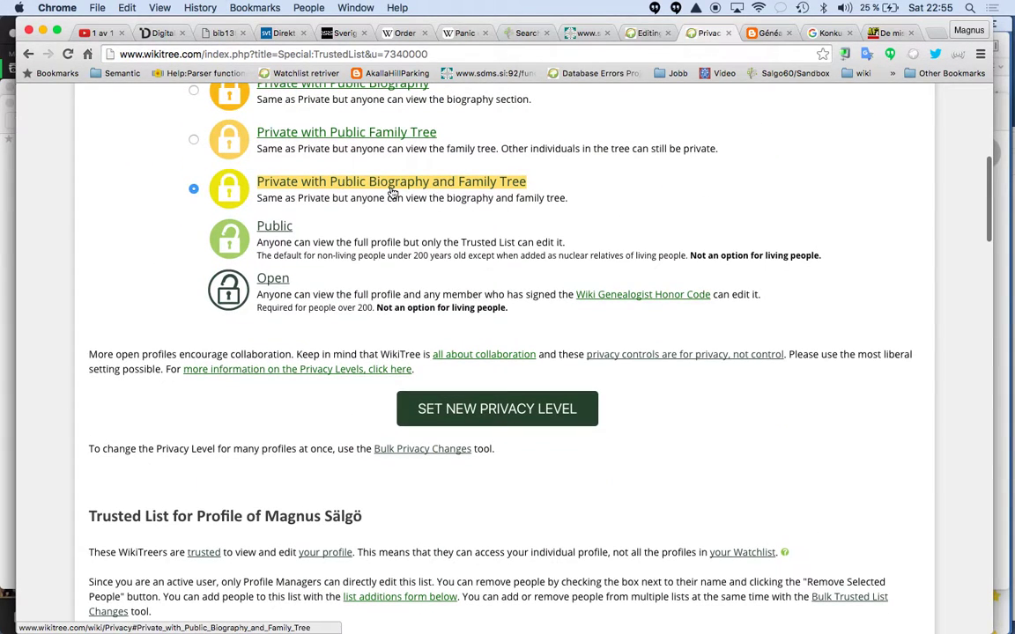
{"action": "scroll", "coordinate": [384, 194], "scroll_direction": "up", "scroll_amount": 2}
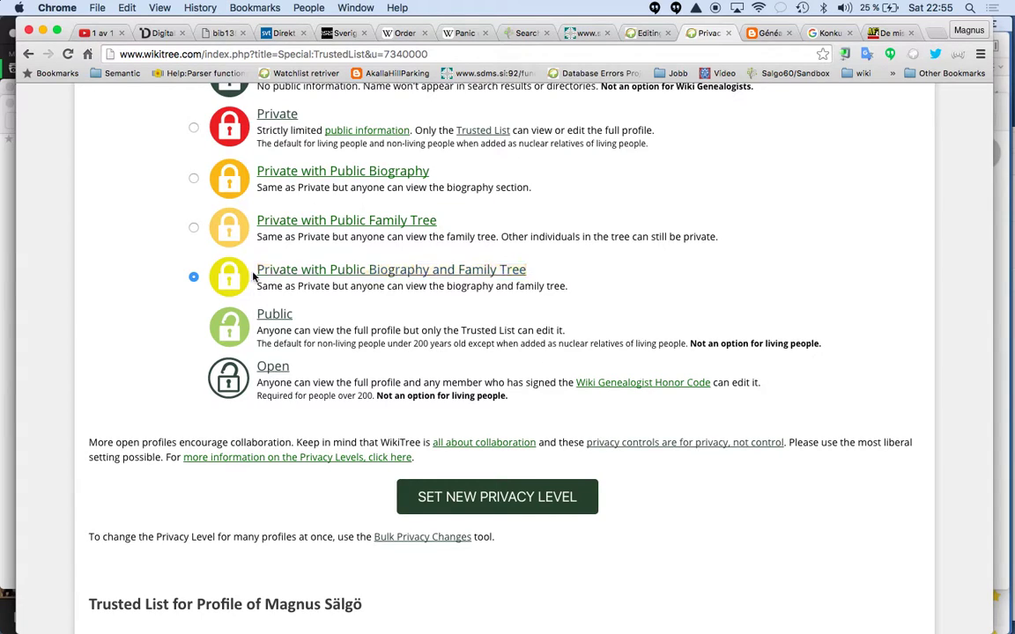
Step: Return to the profile from the forum question and look through its biography and the Sources section with numbered citations
{"action": "left_click_drag", "start_coordinate": [28, 52], "coordinate": [192, 172]}
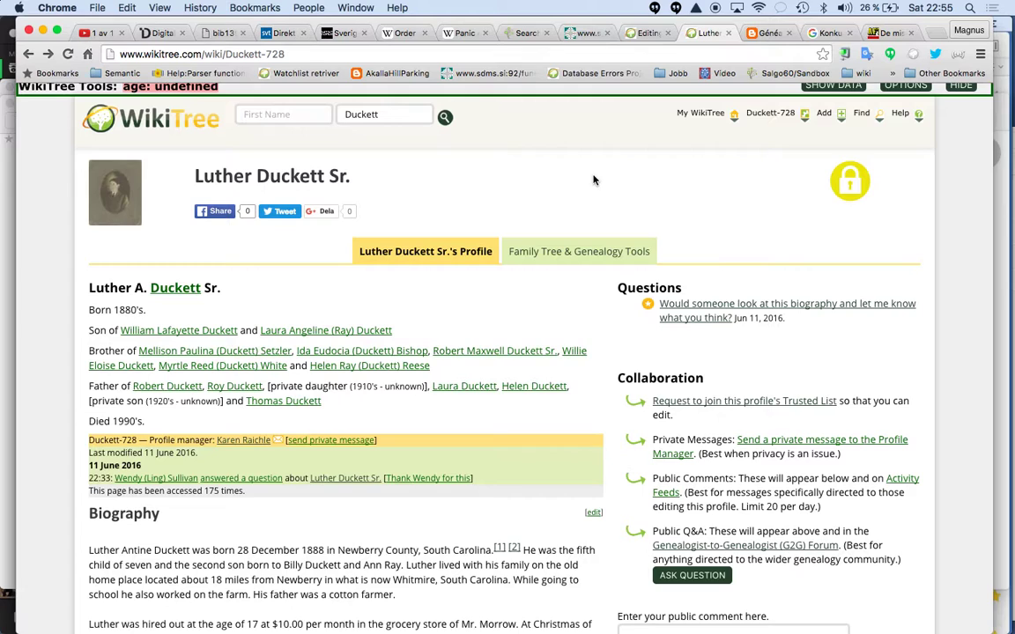
{"action": "scroll", "coordinate": [593, 179], "scroll_direction": "down", "scroll_amount": 5}
{"action": "scroll", "coordinate": [593, 179], "scroll_direction": "up", "scroll_amount": 1}
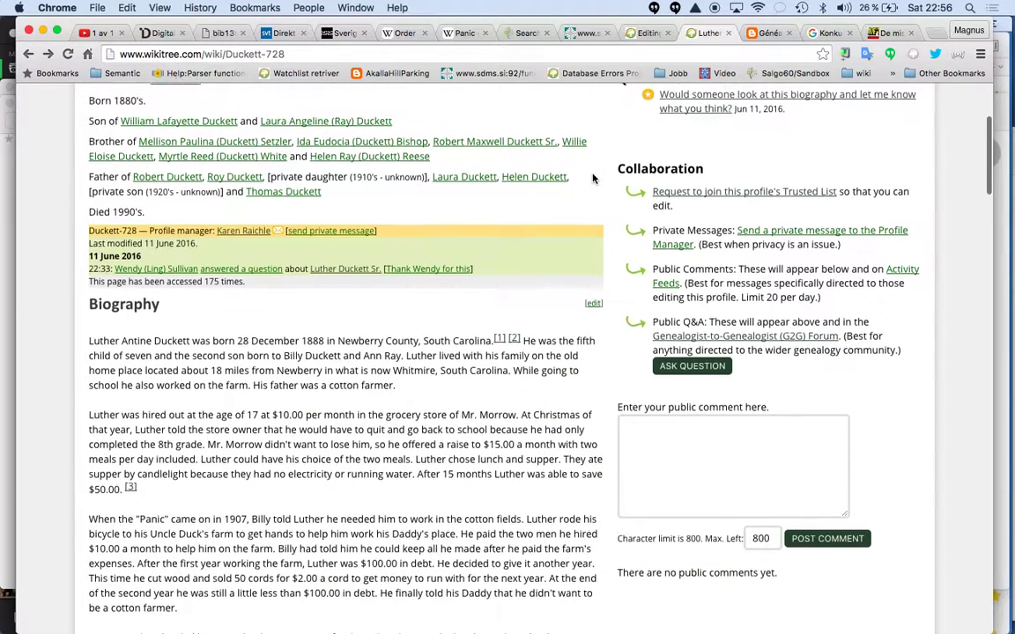
{"action": "scroll", "coordinate": [593, 179], "scroll_direction": "up", "scroll_amount": 1}
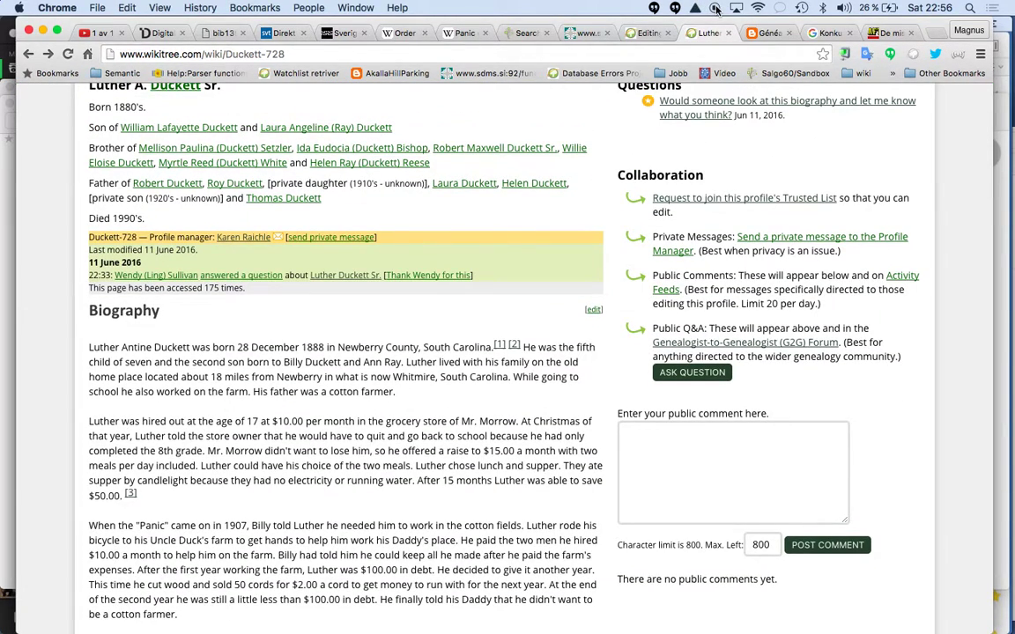
{"action": "scroll", "coordinate": [511, 300], "scroll_direction": "down", "scroll_amount": 15}
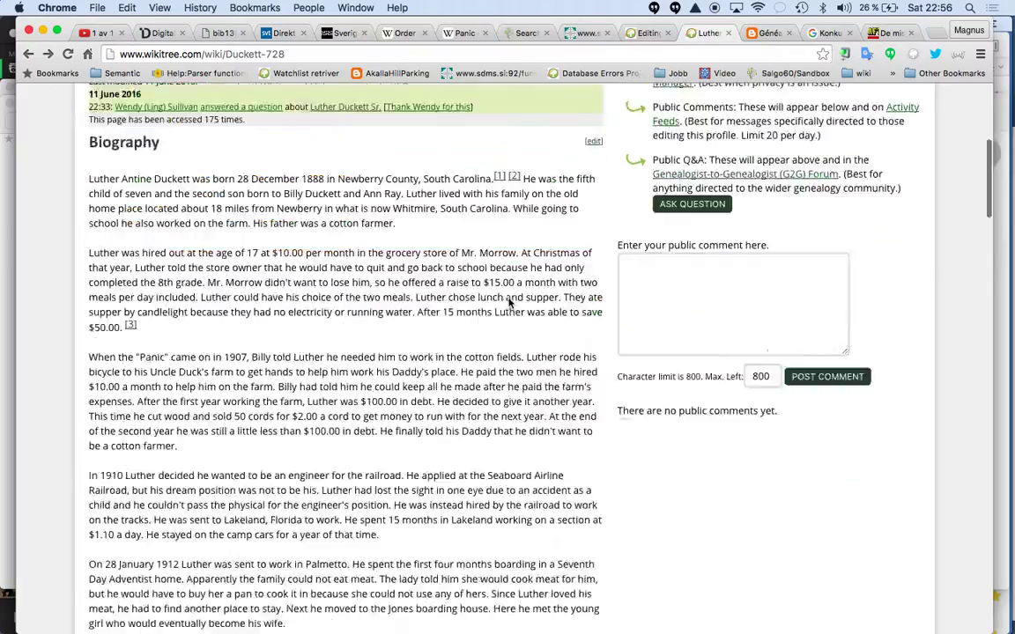
{"action": "scroll", "coordinate": [508, 303], "scroll_direction": "down", "scroll_amount": 8}
{"action": "scroll", "coordinate": [508, 303], "scroll_direction": "up", "scroll_amount": 20}
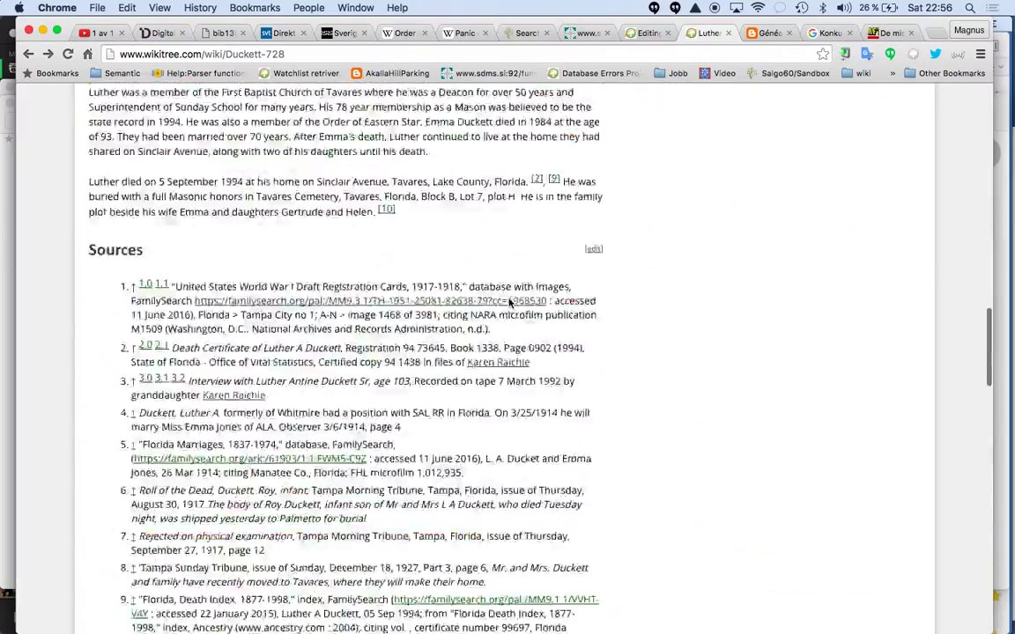
{"action": "scroll", "coordinate": [508, 303], "scroll_direction": "down", "scroll_amount": 4}
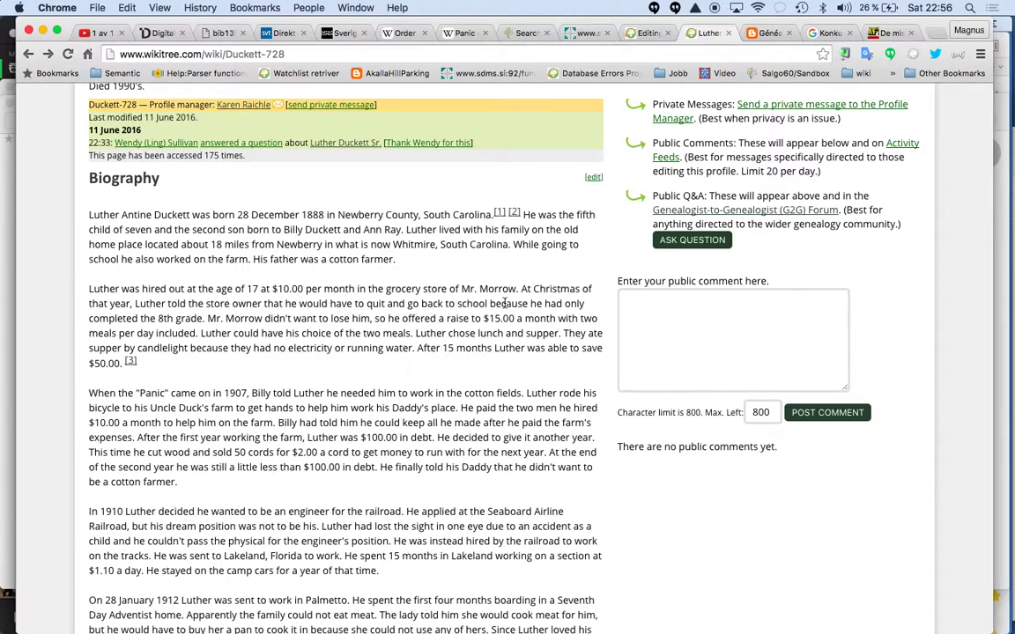
{"action": "scroll", "coordinate": [504, 304], "scroll_direction": "down", "scroll_amount": 3}
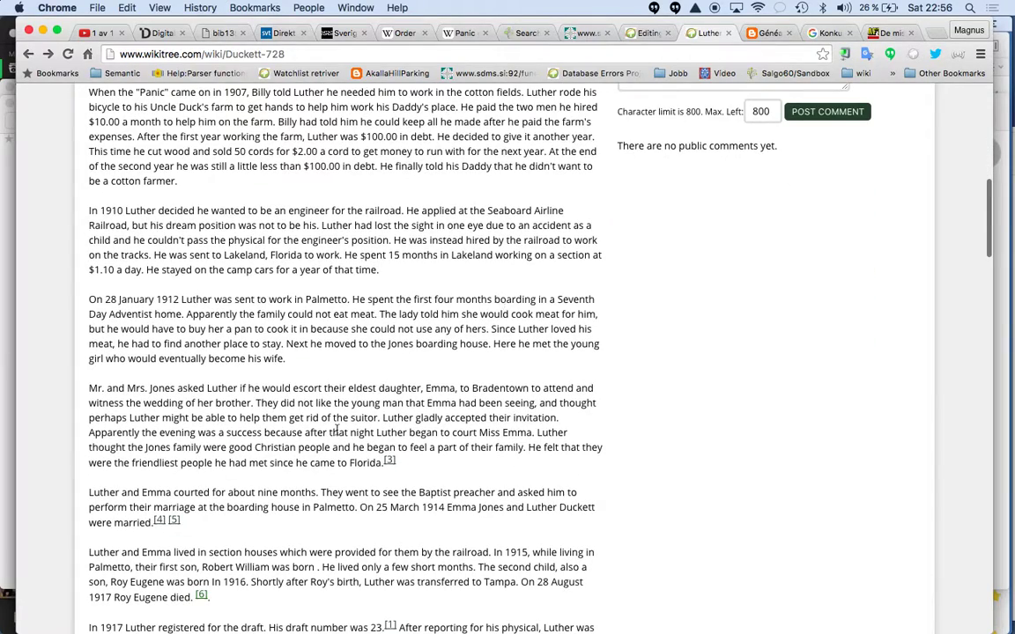
{"action": "scroll", "coordinate": [187, 243], "scroll_direction": "up", "scroll_amount": 1}
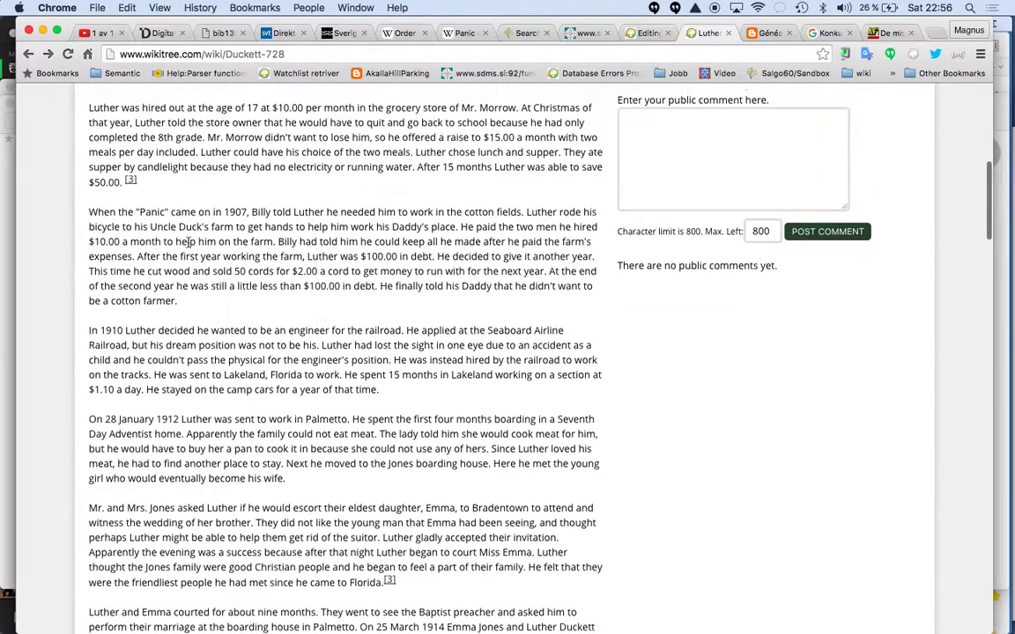
Step: Check the profile editing page open in another tab, and return to the beginning of the profile from the forum question
{"action": "left_click_drag", "start_coordinate": [27, 53], "coordinate": [525, 421]}
{"action": "left_click", "coordinate": [641, 32]}
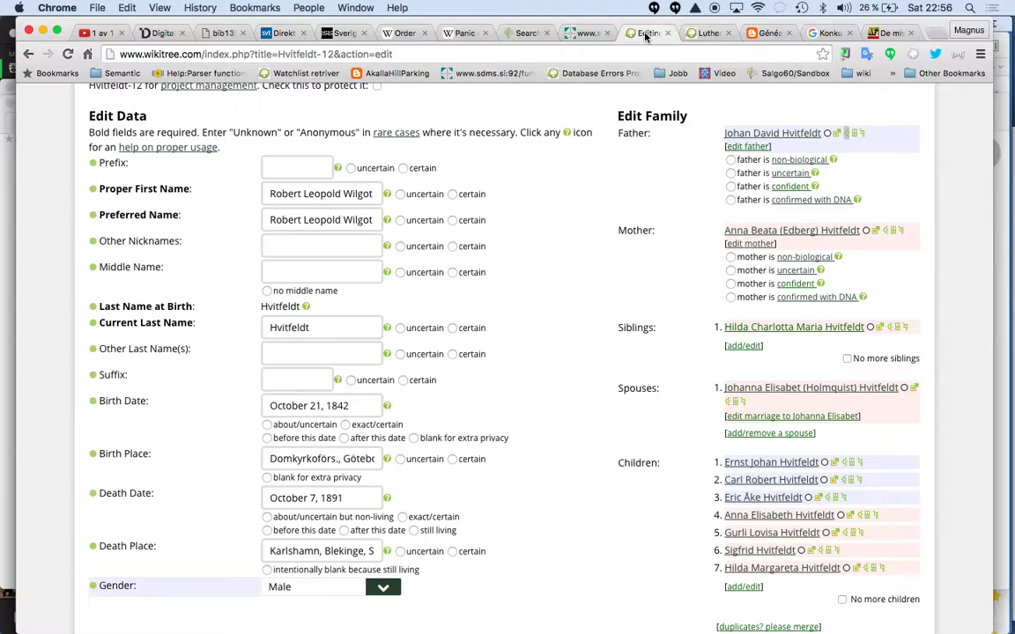
{"action": "left_click", "coordinate": [703, 34]}
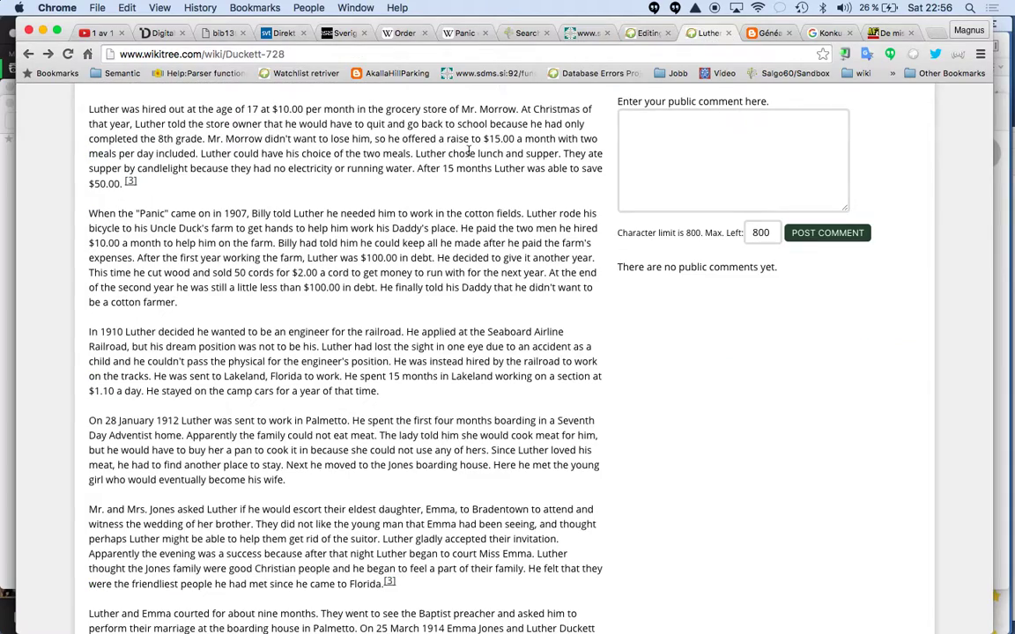
{"action": "scroll", "coordinate": [469, 151], "scroll_direction": "up", "scroll_amount": 10}
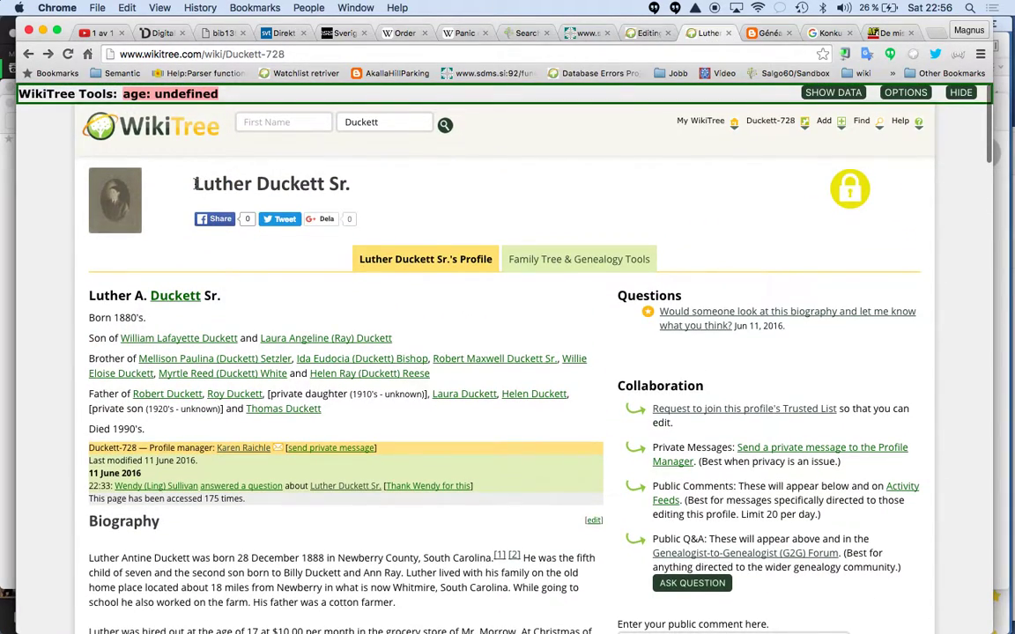
Step: Open your G2G feed from the profile of the forum question and look through the listed questions
{"action": "left_click_drag", "start_coordinate": [196, 183], "coordinate": [323, 182]}
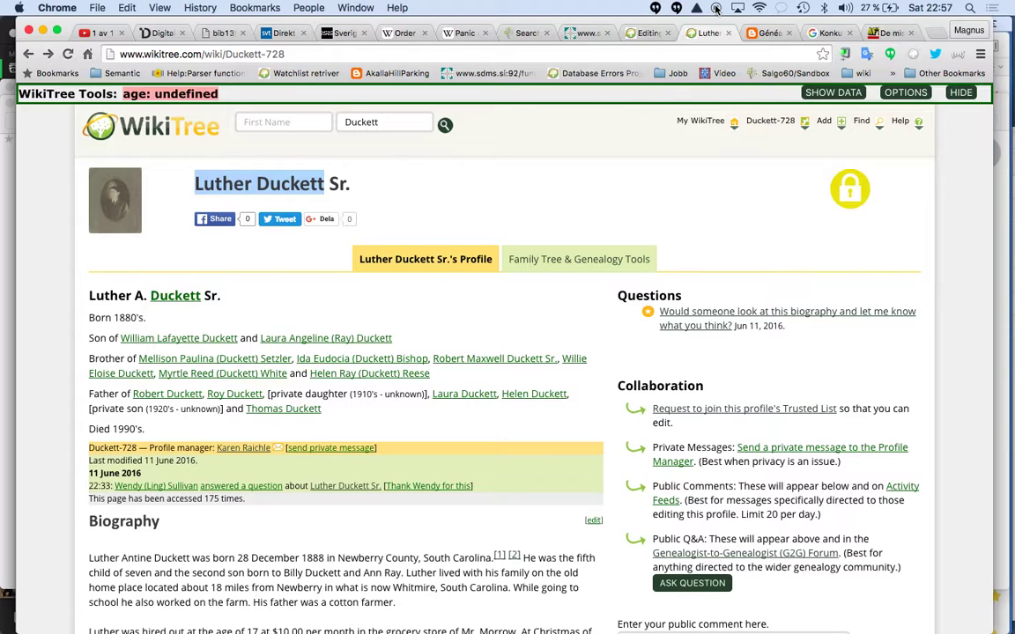
{"action": "left_click", "coordinate": [572, 60]}
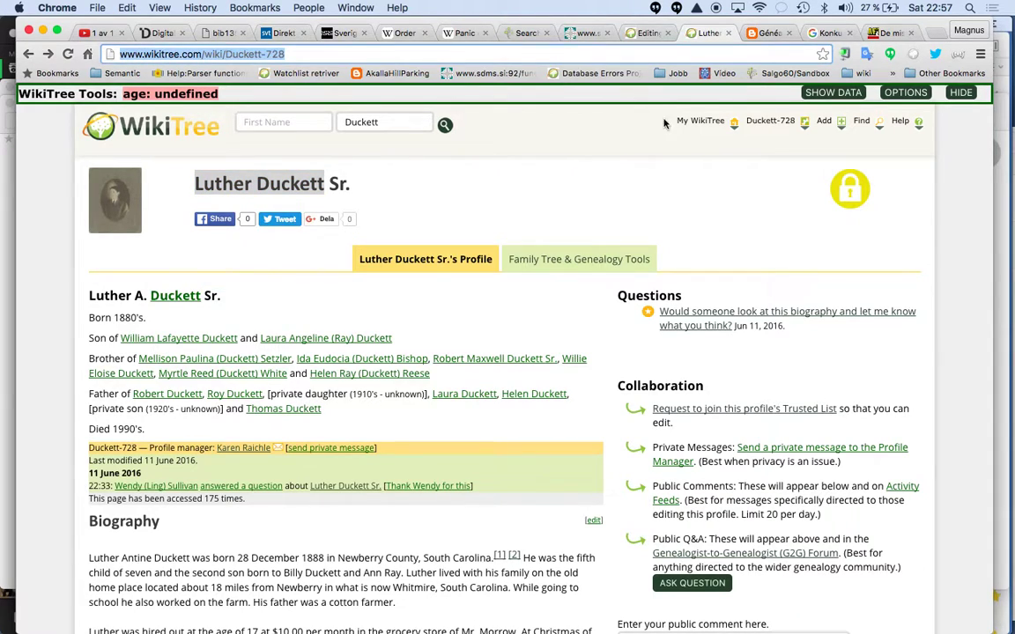
{"action": "mouse_move", "coordinate": [709, 121]}
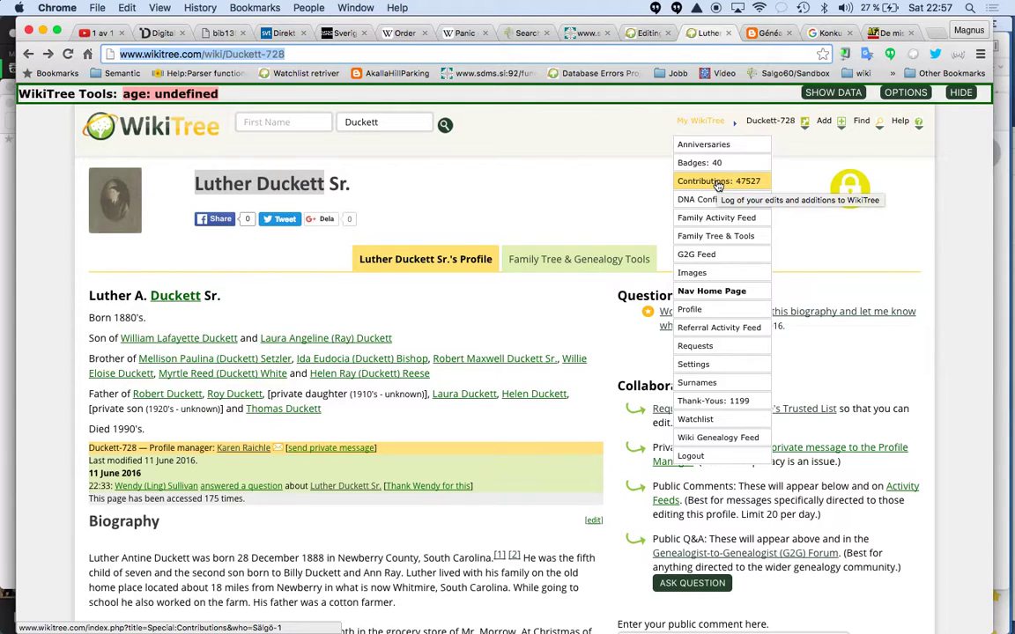
{"action": "left_click", "coordinate": [700, 254]}
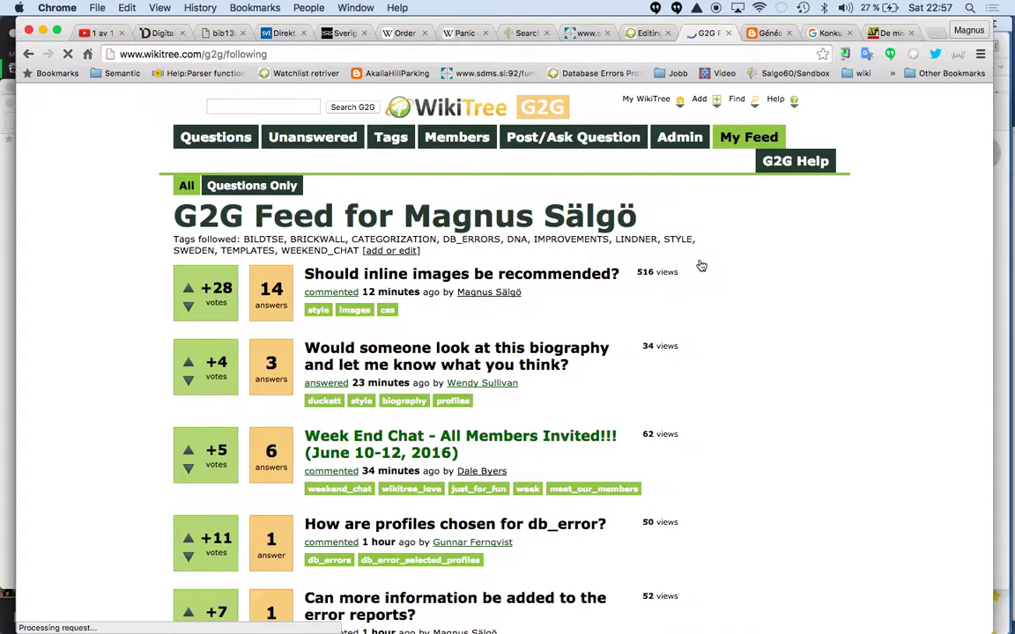
{"action": "scroll", "coordinate": [702, 265], "scroll_direction": "down", "scroll_amount": 5}
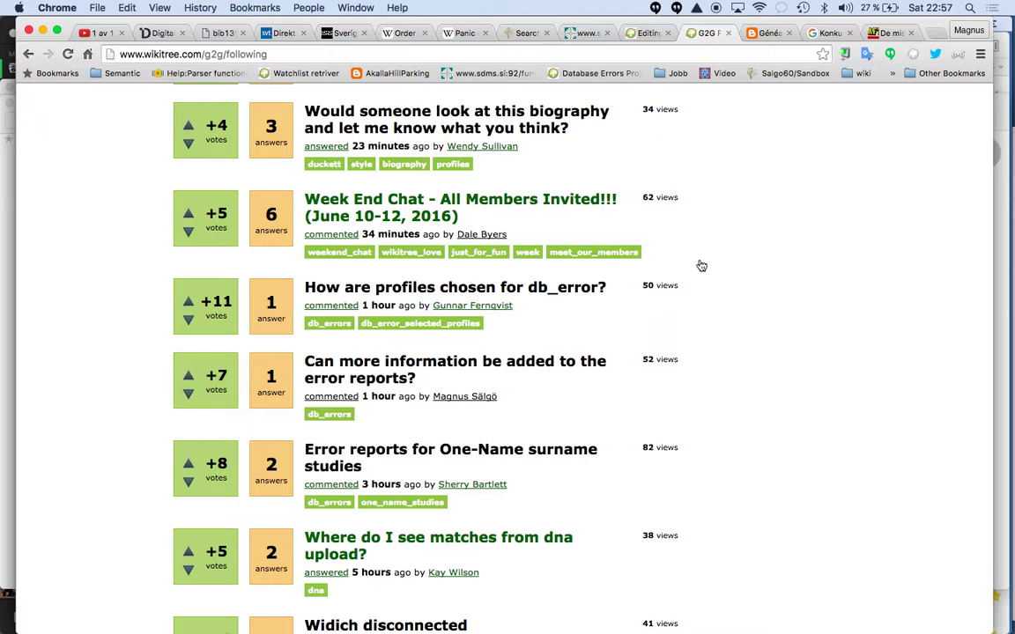
{"action": "scroll", "coordinate": [702, 265], "scroll_direction": "down", "scroll_amount": 9}
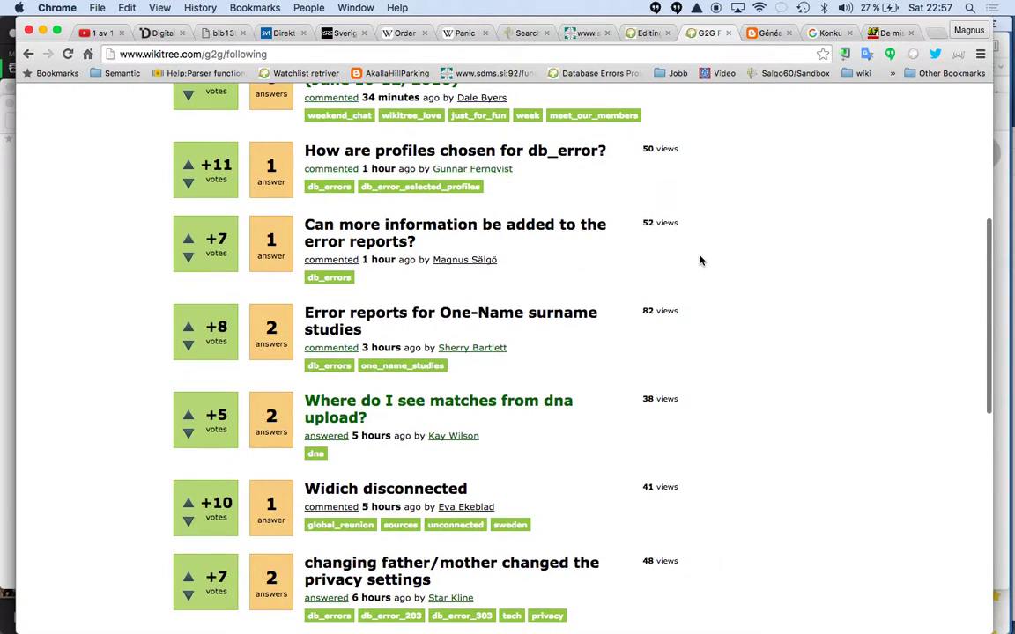
{"action": "scroll", "coordinate": [700, 259], "scroll_direction": "down", "scroll_amount": 5}
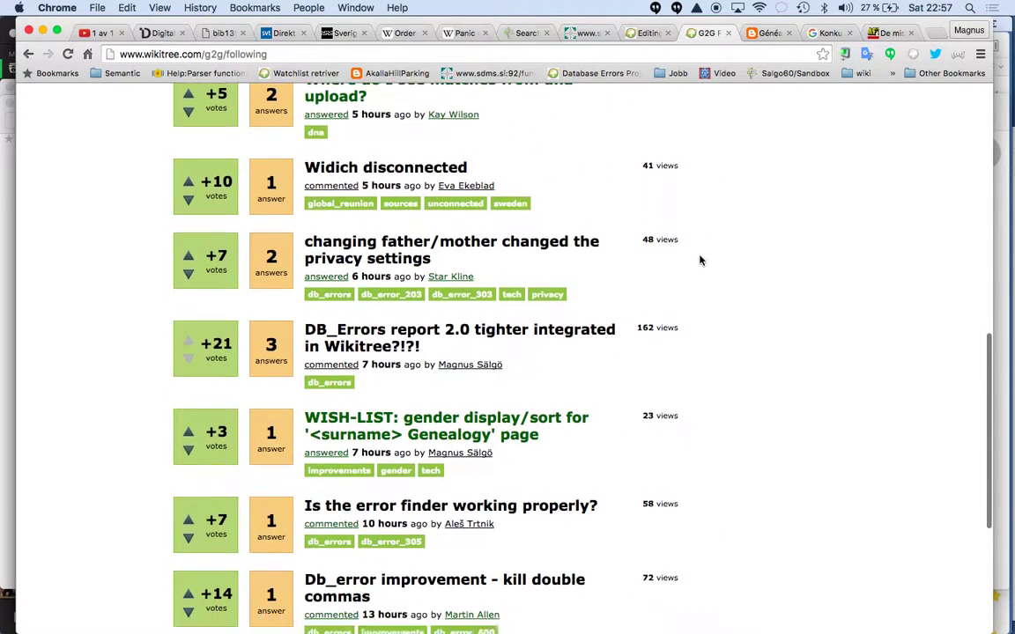
Step: Look for "futu" within the feed page and search the whole G2G forum for "futurelearn"
{"action": "key", "text": "ctrl+f"}
{"action": "type", "text": "futu"}
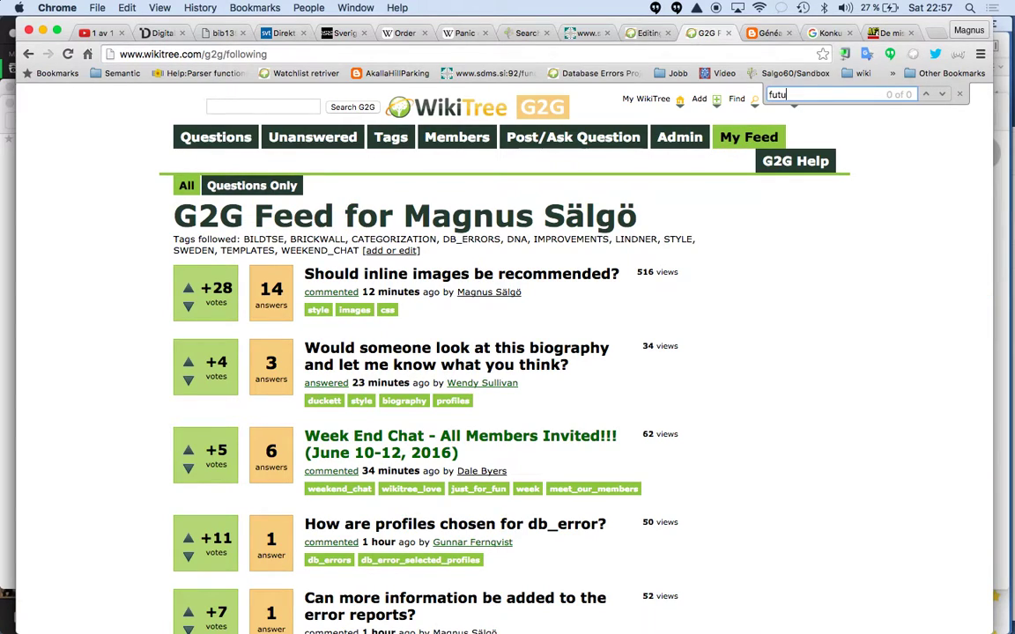
{"action": "left_click", "coordinate": [249, 106]}
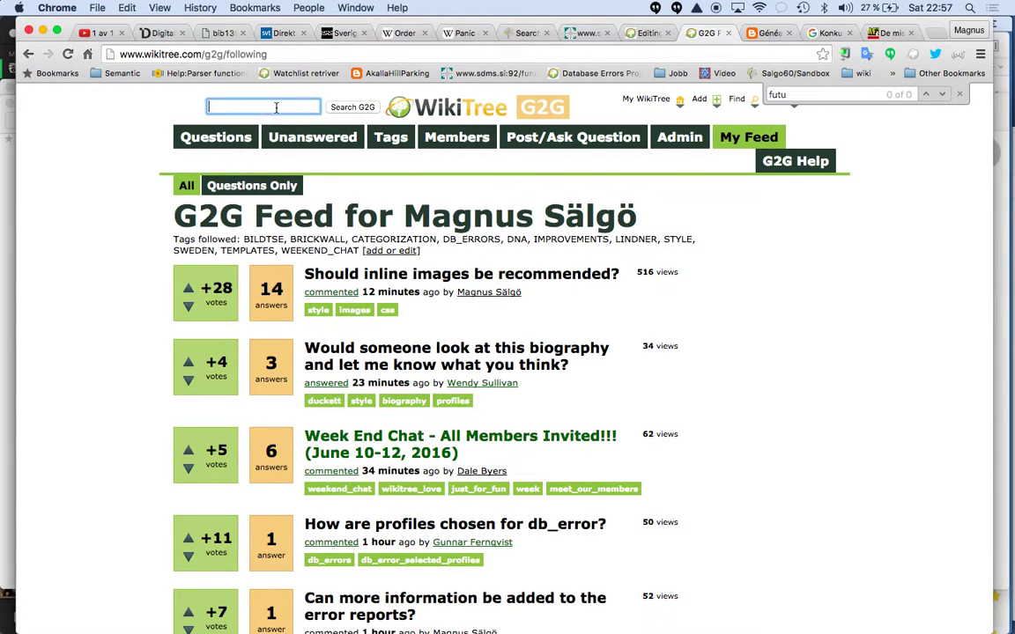
{"action": "type", "text": "futurelearn"}
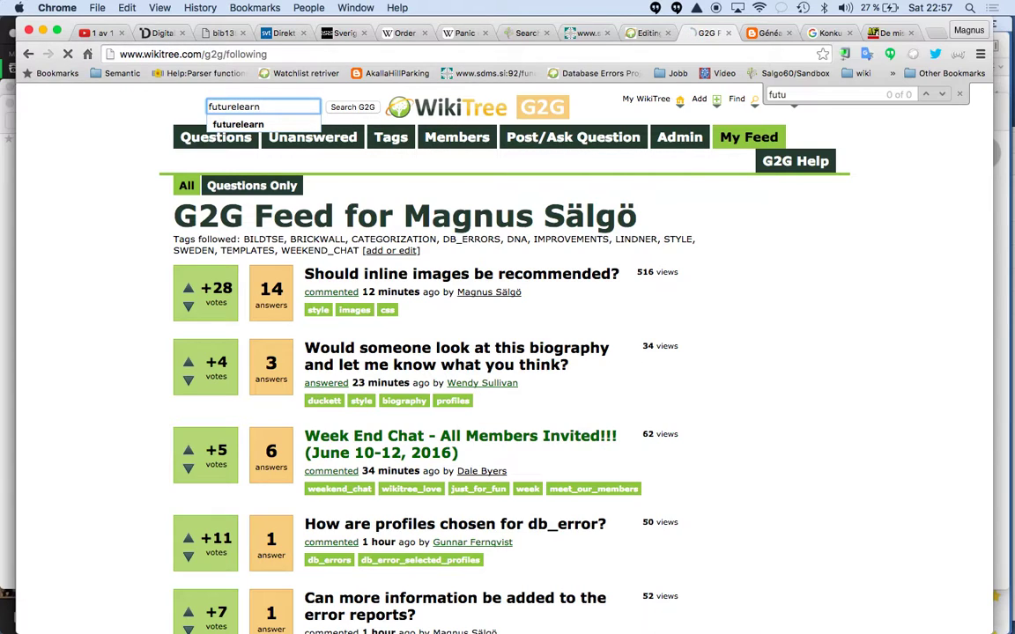
{"action": "key", "text": "Return"}
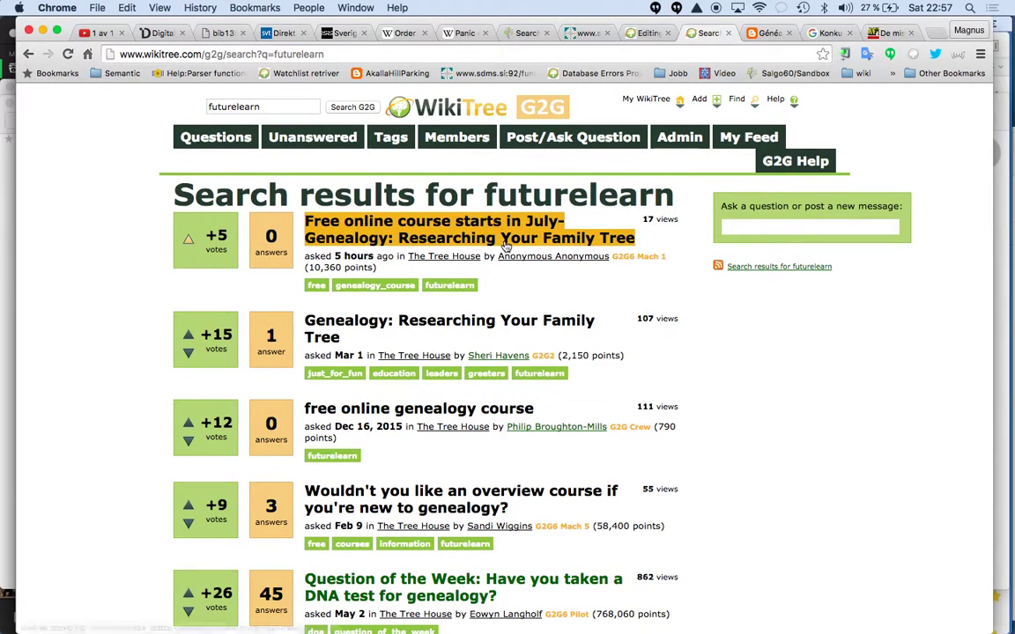
Step: Open the post about the free online genealogy course starting in July and look through the linked FutureLearn course page
{"action": "left_click", "coordinate": [506, 246]}
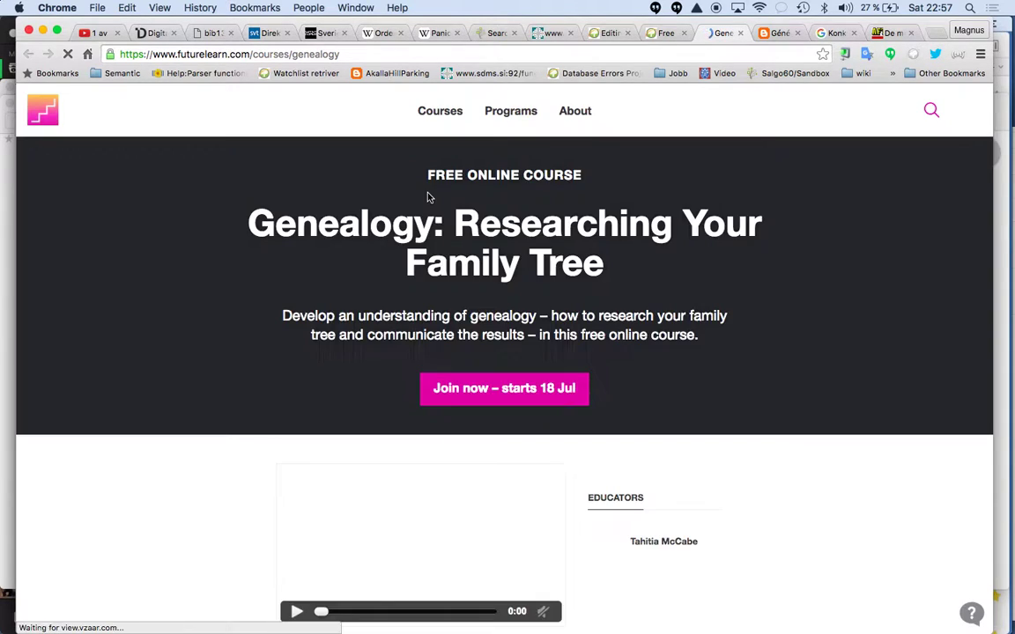
{"action": "scroll", "coordinate": [407, 223], "scroll_direction": "down", "scroll_amount": 8}
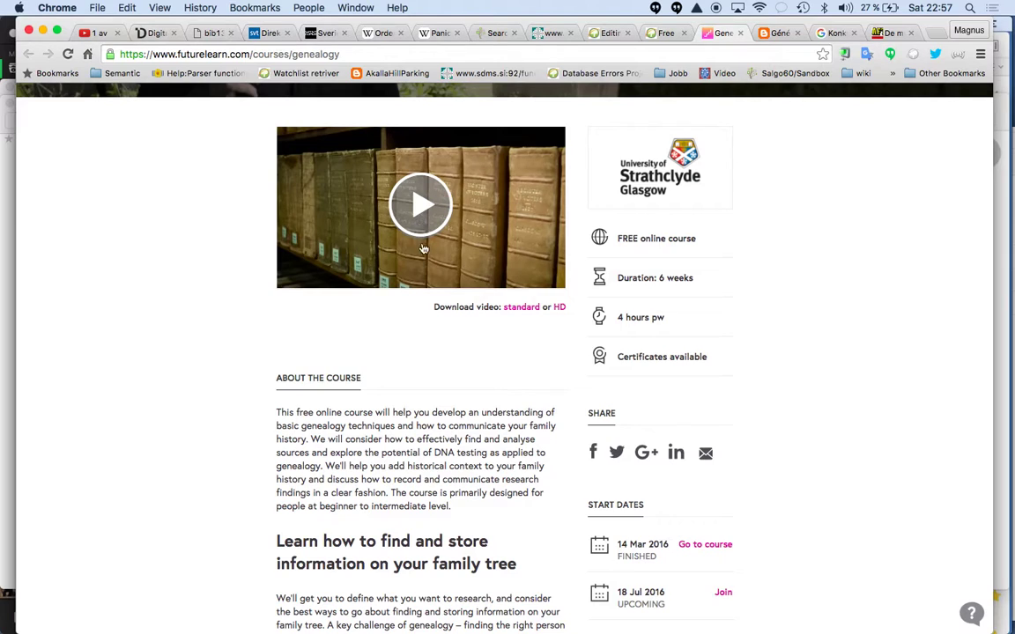
{"action": "scroll", "coordinate": [420, 264], "scroll_direction": "down", "scroll_amount": 10}
{"action": "scroll", "coordinate": [421, 301], "scroll_direction": "up", "scroll_amount": 5}
{"action": "scroll", "coordinate": [421, 301], "scroll_direction": "up", "scroll_amount": 5}
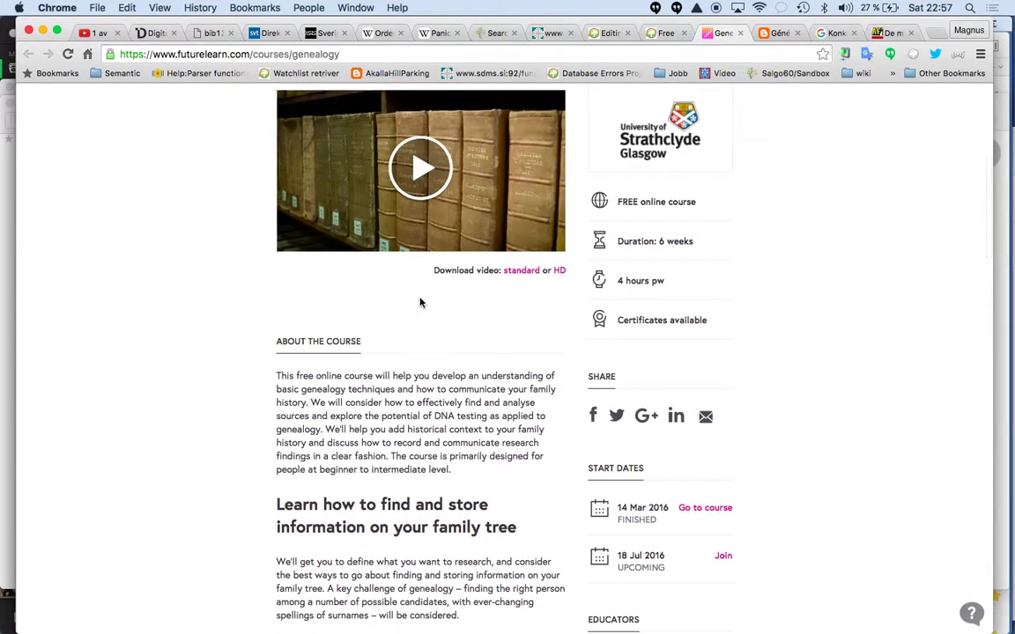
Step: Play the course's introductory video, skip ahead through it to 1:06, and return to the beginning of the course page
{"action": "left_click", "coordinate": [424, 167]}
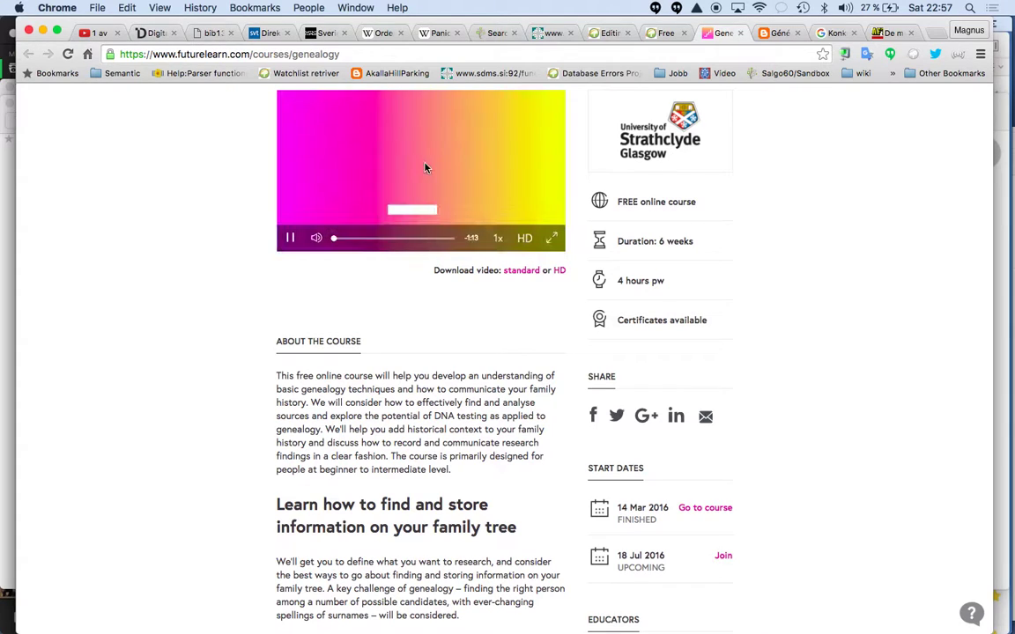
{"action": "left_click", "coordinate": [355, 240]}
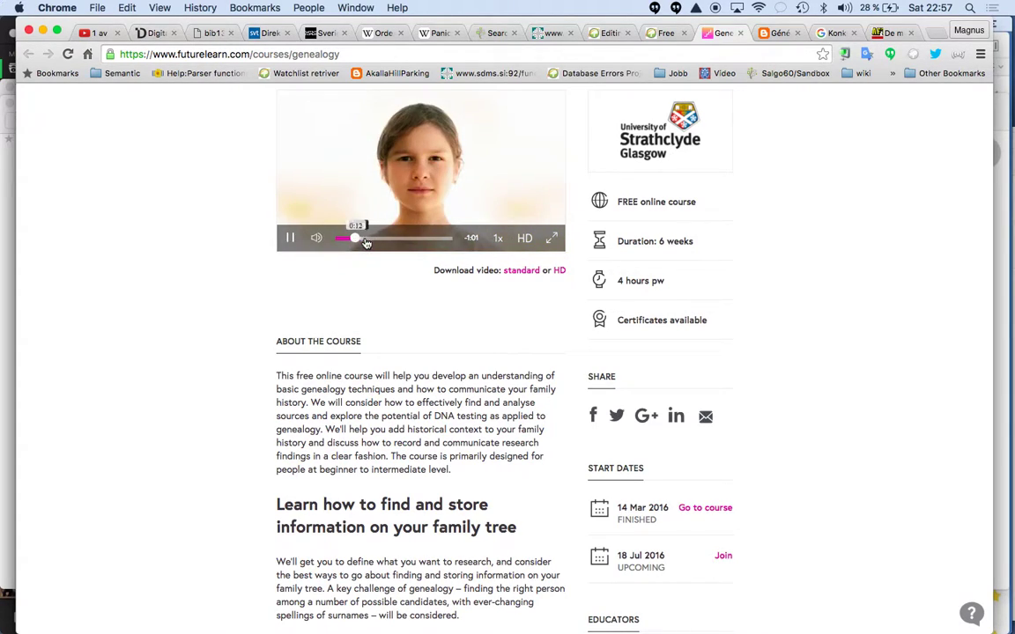
{"action": "left_click", "coordinate": [384, 239]}
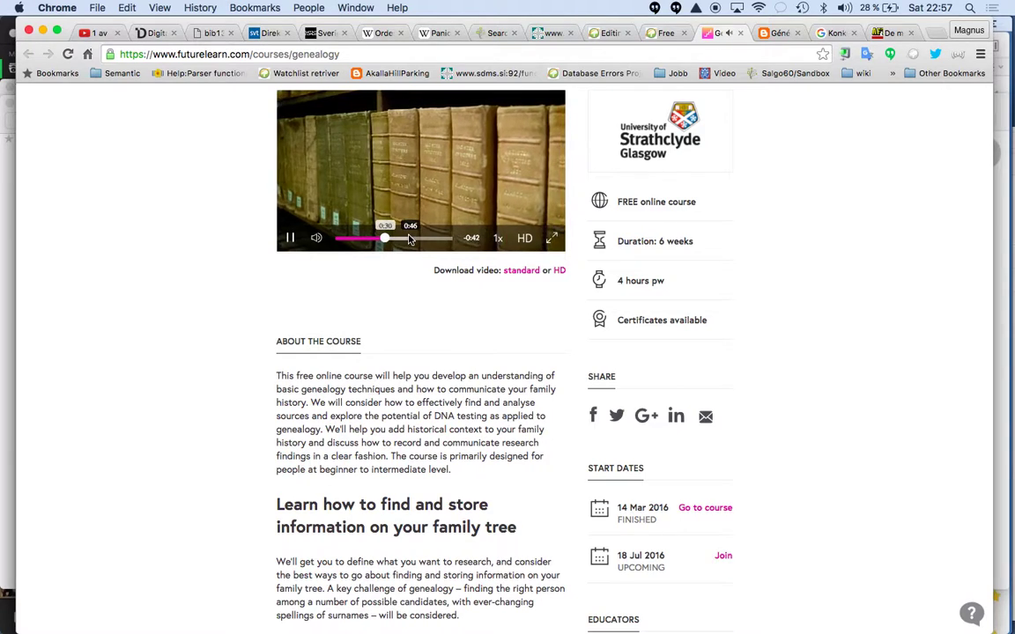
{"action": "left_click", "coordinate": [410, 240]}
{"action": "left_click_drag", "start_coordinate": [409, 239], "coordinate": [443, 239]}
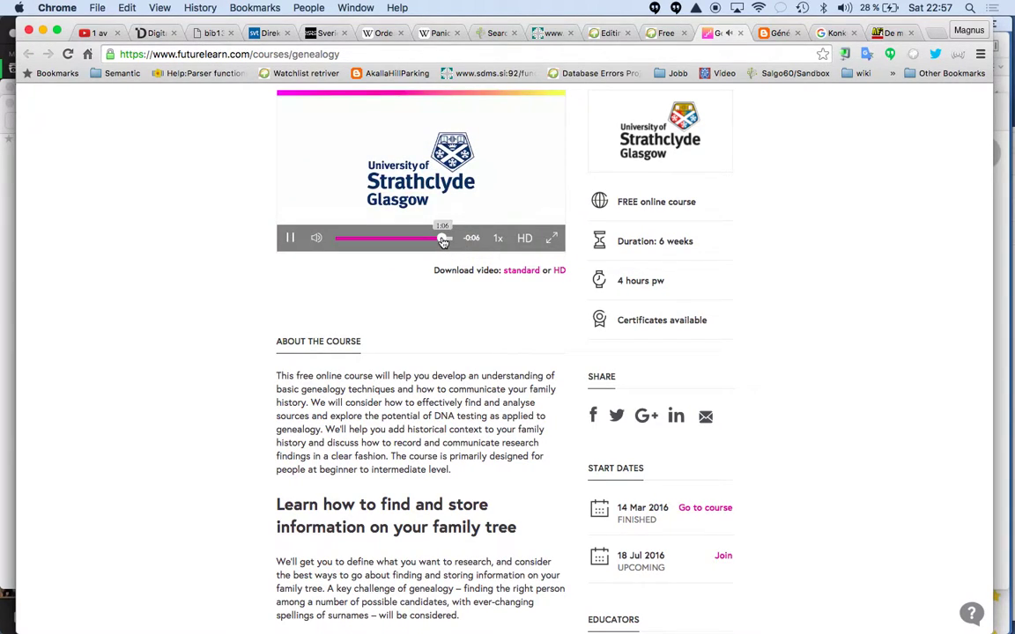
{"action": "scroll", "coordinate": [369, 247], "scroll_direction": "up", "scroll_amount": 5}
{"action": "scroll", "coordinate": [368, 251], "scroll_direction": "up", "scroll_amount": 2}
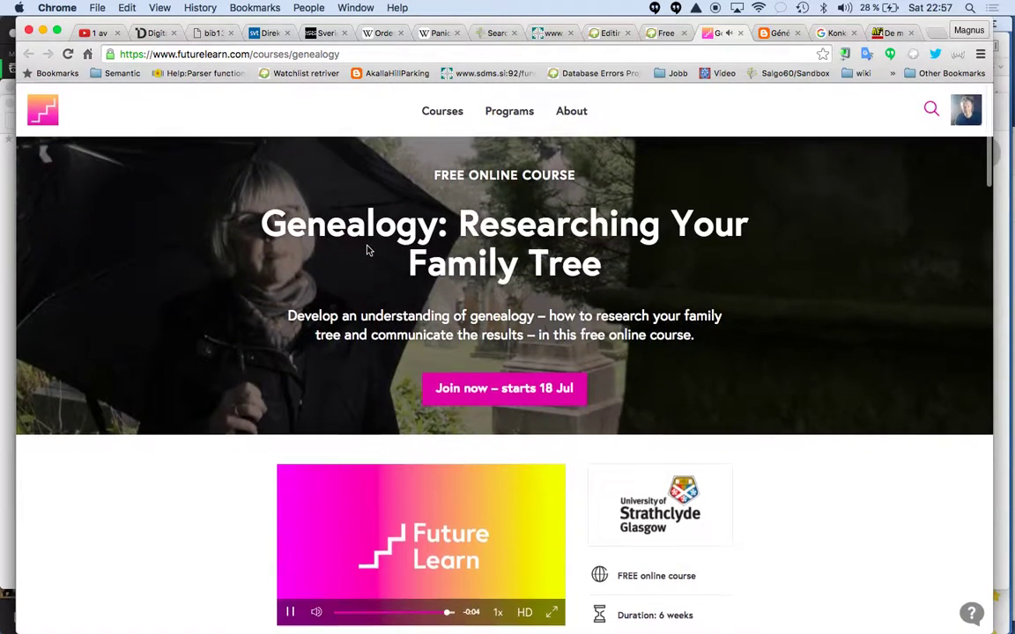